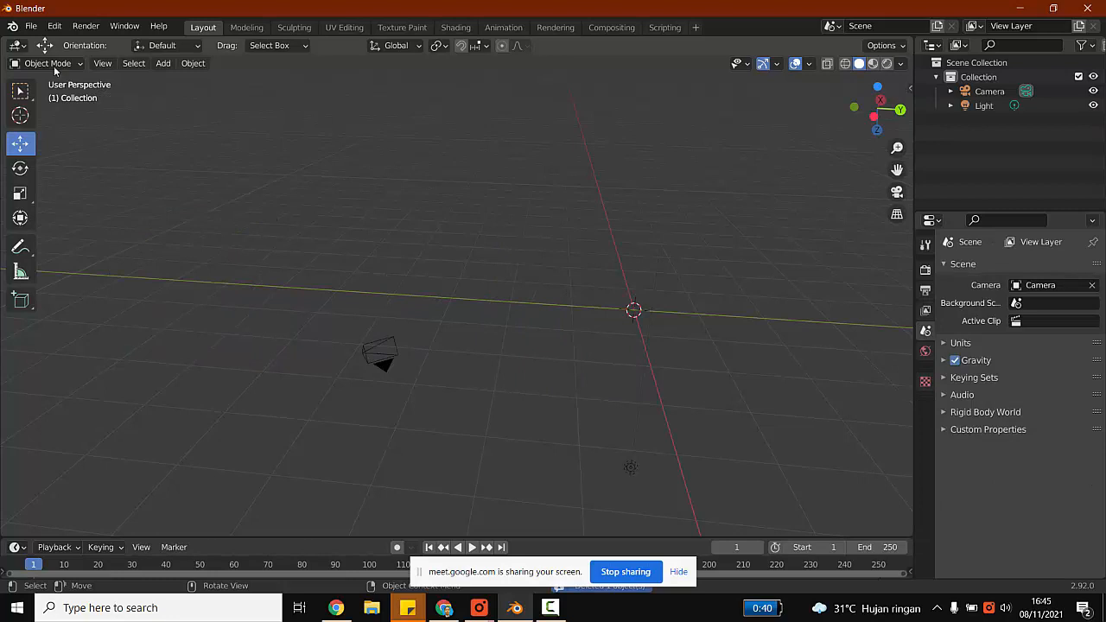
Add a cube mesh and move it along the Y axis to about -7.03 m.
{"action": "left_click", "coordinate": [154, 64]}
{"action": "mouse_move", "coordinate": [177, 79]}
{"action": "left_click", "coordinate": [302, 95]}
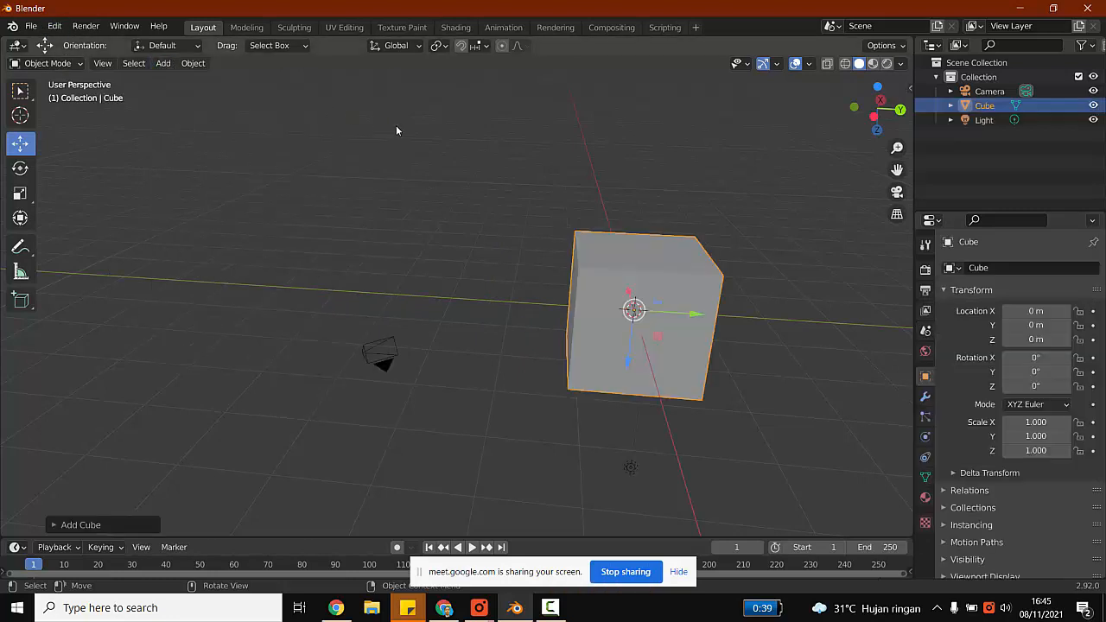
{"action": "left_click_drag", "start_coordinate": [699, 323], "coordinate": [311, 306]}
Copy and paste the cube, and move the copy along the Y axis to about -0.62 m.
{"action": "key", "text": "ctrl+c"}
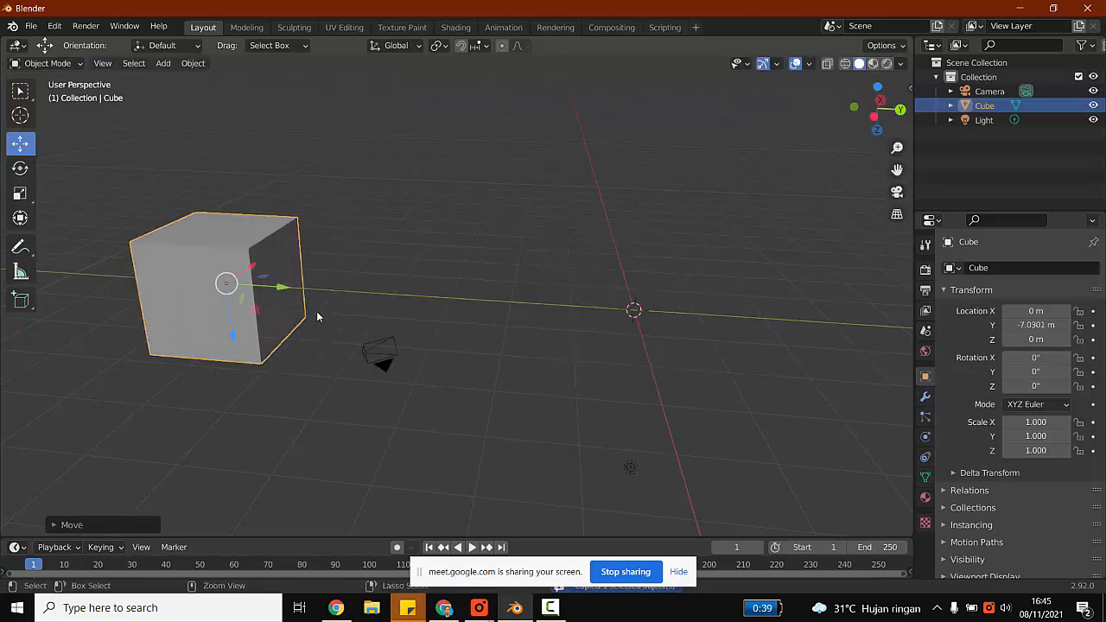
{"action": "key", "text": "ctrl+v"}
{"action": "left_click_drag", "start_coordinate": [285, 288], "coordinate": [653, 331]}
Select both cubes with the original one active and join them into a single object.
{"action": "left_click", "coordinate": [282, 280]}
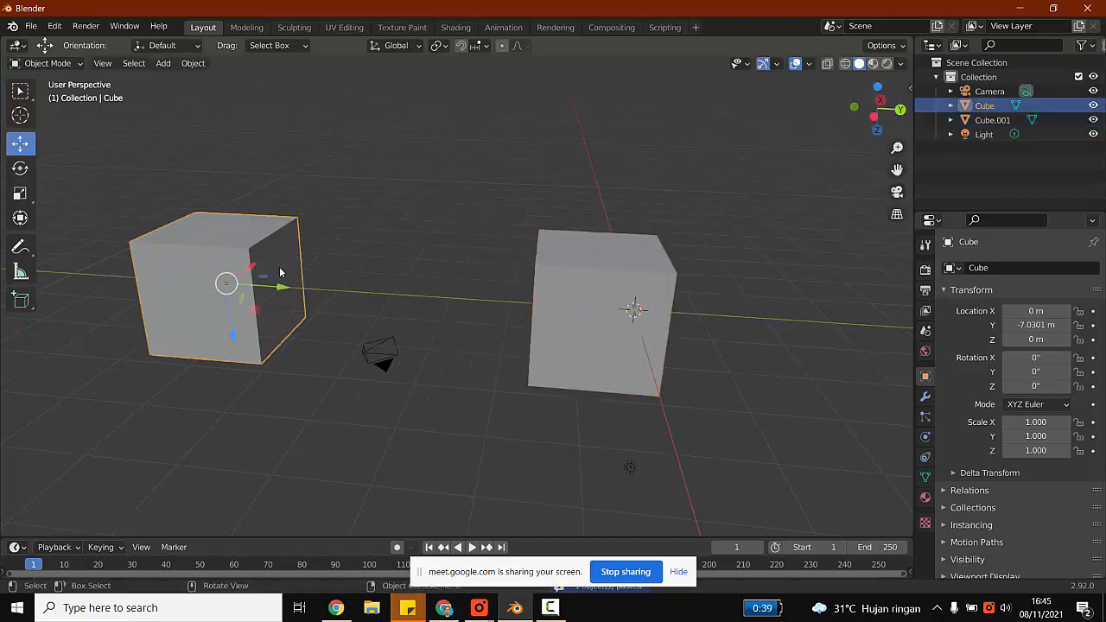
{"action": "left_click", "coordinate": [552, 262], "text": "shift"}
{"action": "left_click", "coordinate": [336, 239]}
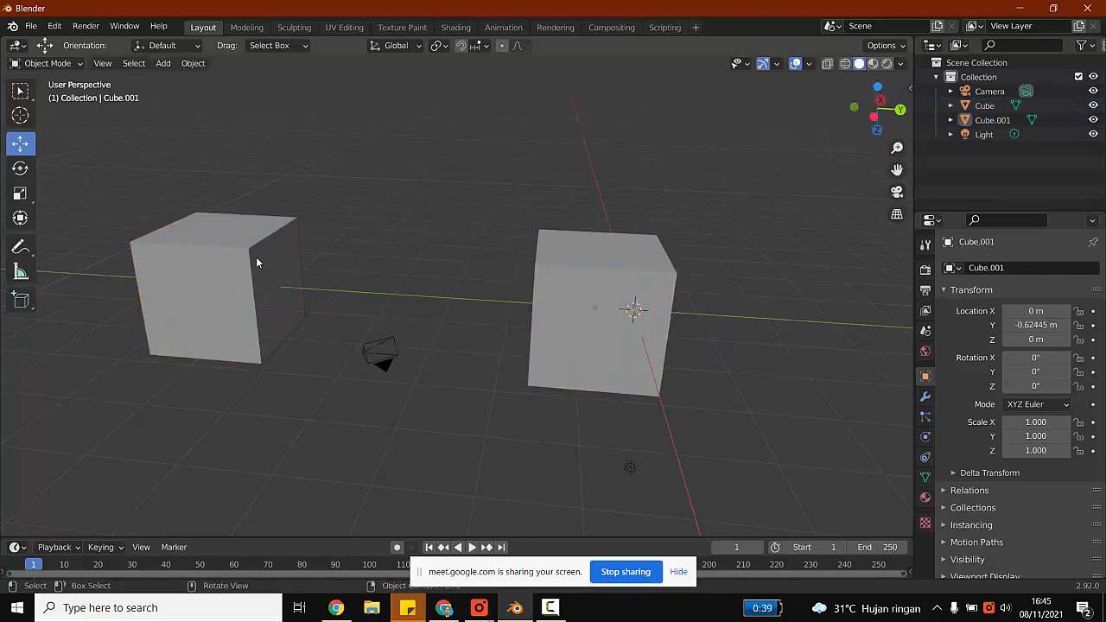
{"action": "left_click", "coordinate": [256, 256]}
{"action": "left_click", "coordinate": [572, 266], "text": "shift"}
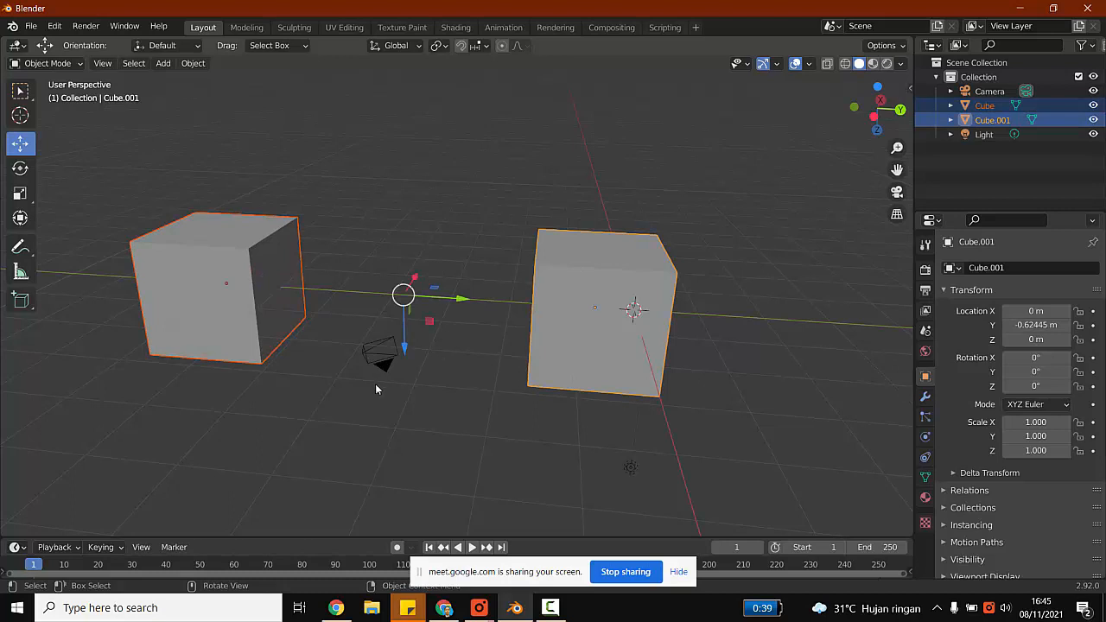
{"action": "middle_click_drag", "start_coordinate": [376, 389], "coordinate": [434, 252]}
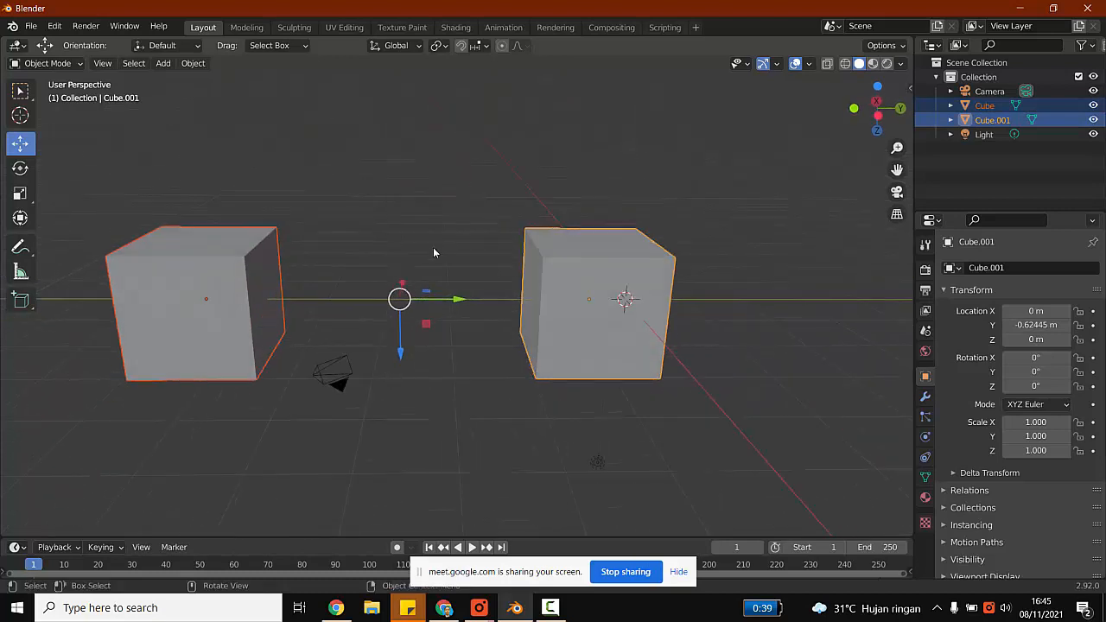
{"action": "left_click", "coordinate": [229, 260]}
{"action": "left_click", "coordinate": [514, 250]}
{"action": "left_click", "coordinate": [534, 259]}
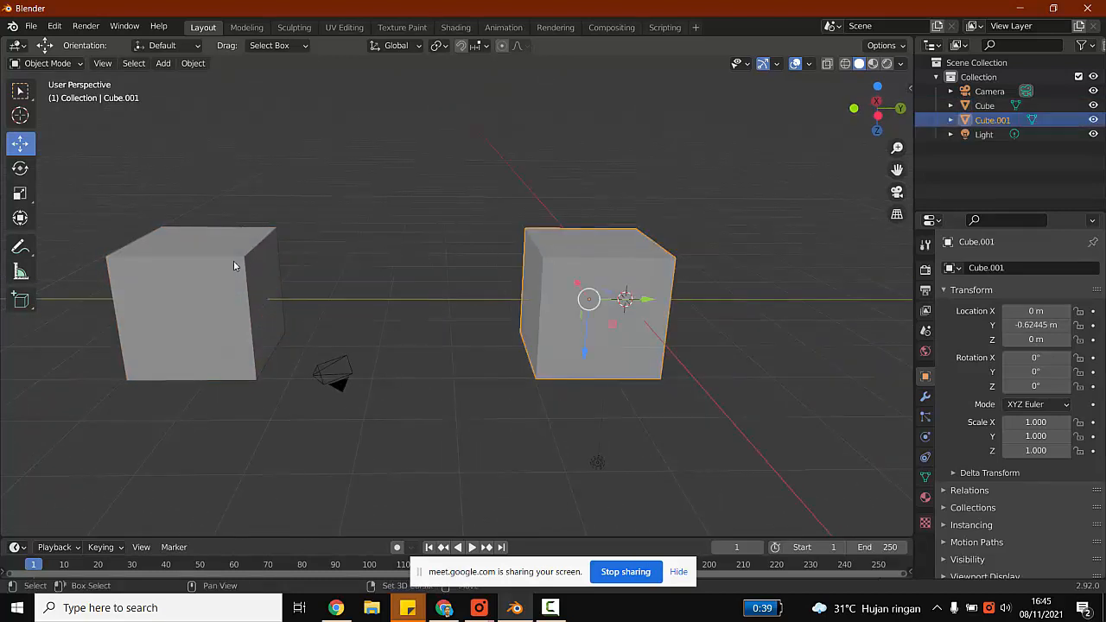
{"action": "left_click", "coordinate": [237, 262], "text": "shift"}
{"action": "right_click", "coordinate": [238, 257]}
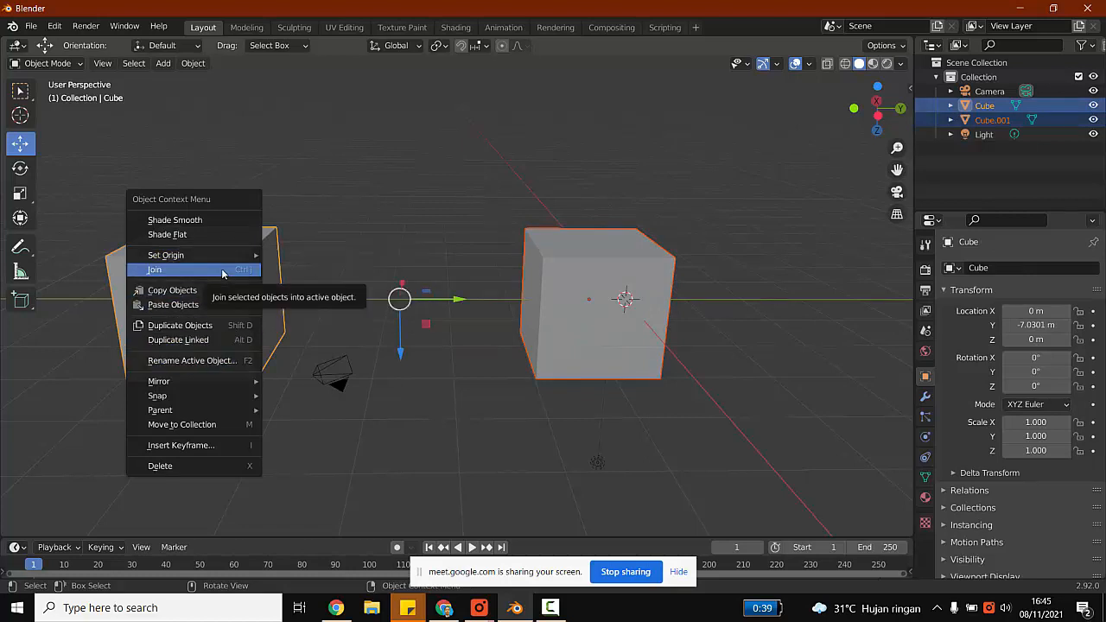
{"action": "left_click", "coordinate": [222, 271]}
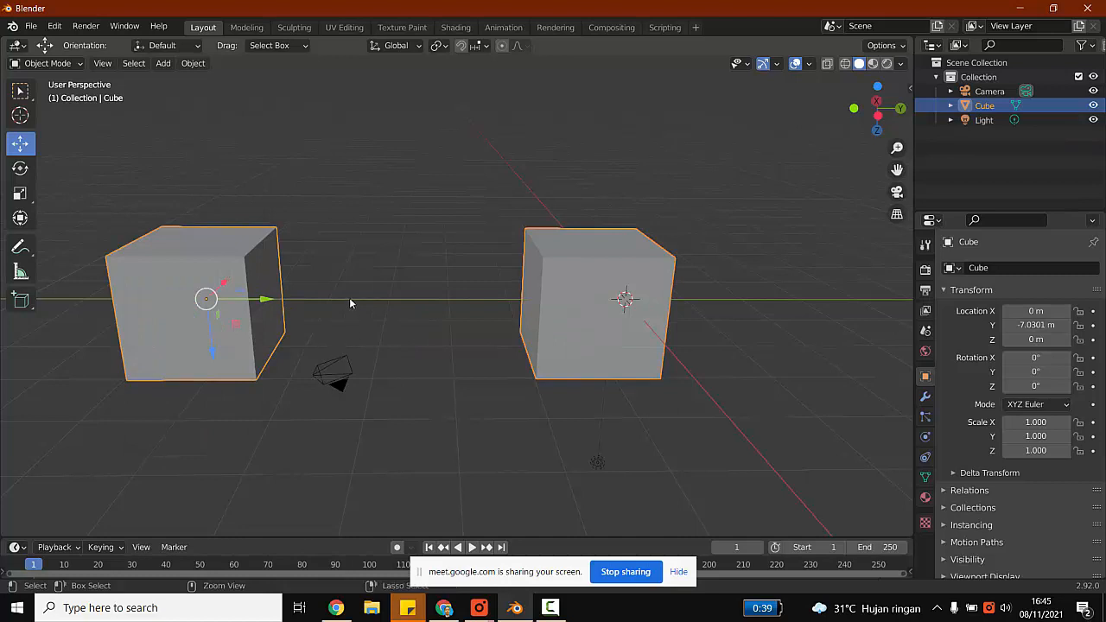
Check that the two joined cubes are selected and deselected together as one object.
{"action": "left_click", "coordinate": [376, 252]}
{"action": "left_click", "coordinate": [602, 251]}
{"action": "right_click", "coordinate": [257, 268]}
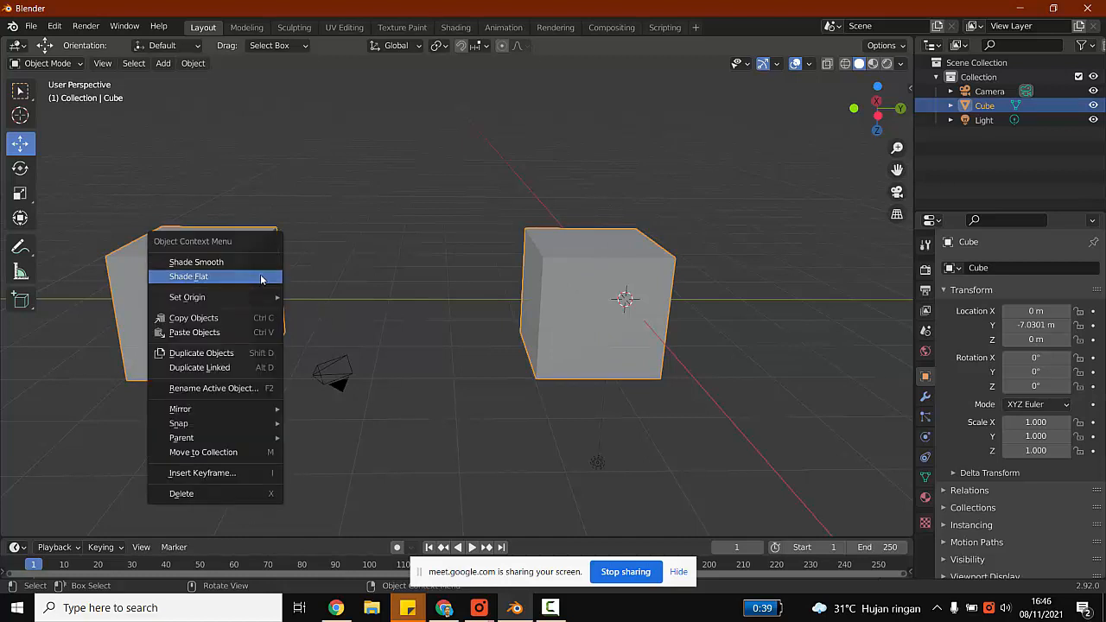
{"action": "left_click", "coordinate": [268, 275]}
{"action": "left_click", "coordinate": [386, 252]}
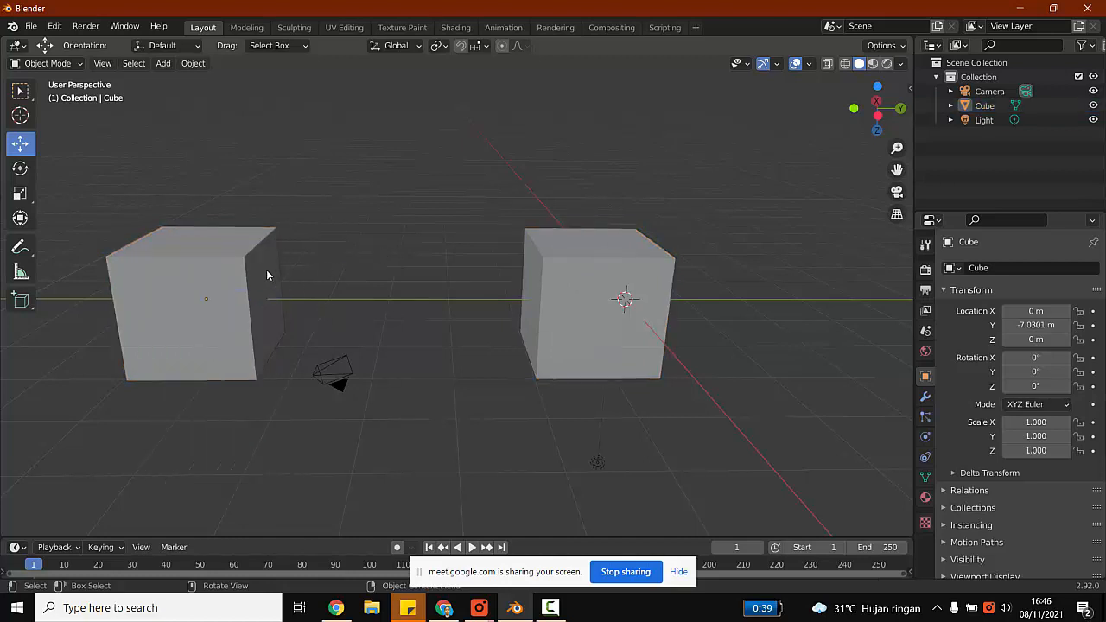
Enter Edit Mode on the joined cubes and switch to face selection.
{"action": "left_click", "coordinate": [267, 275]}
{"action": "left_click", "coordinate": [47, 63]}
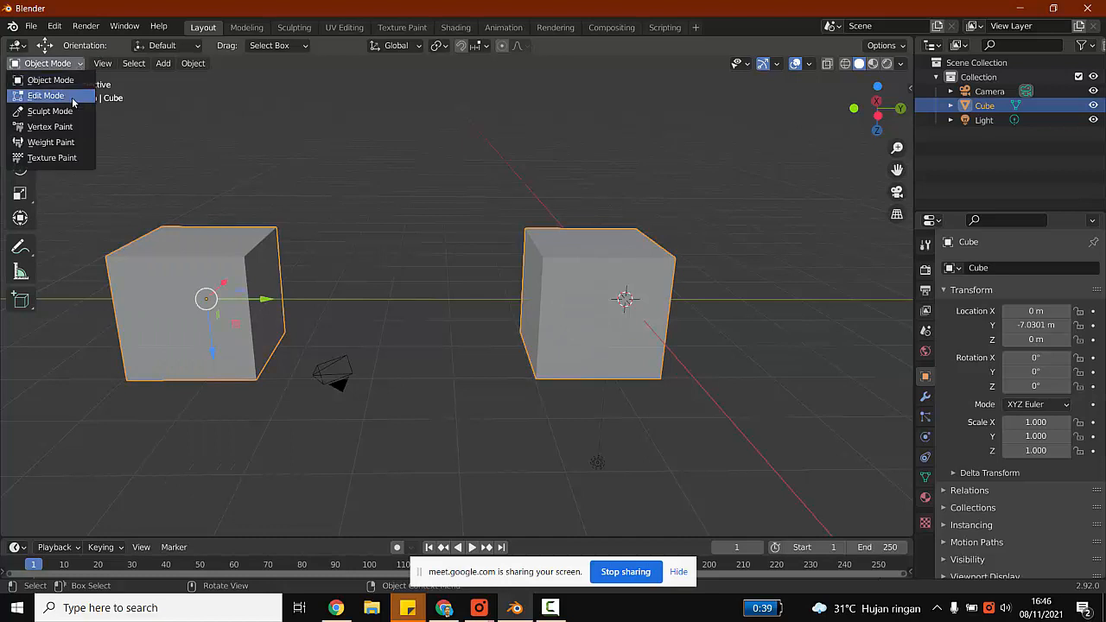
{"action": "left_click", "coordinate": [72, 101]}
{"action": "key", "text": "alt+a"}
{"action": "left_click", "coordinate": [263, 273]}
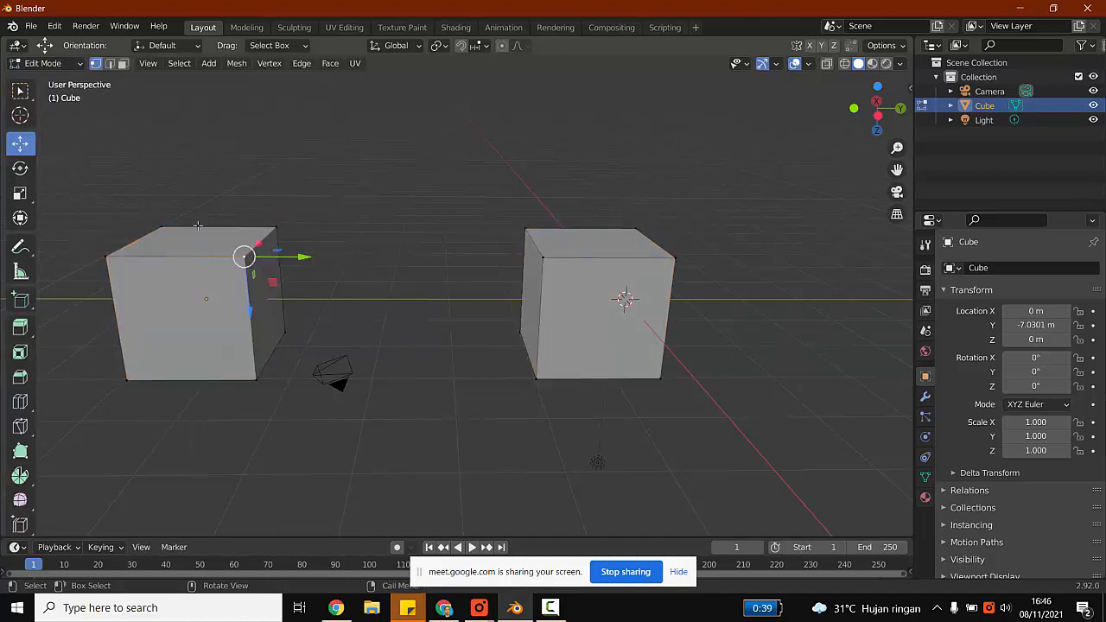
{"action": "left_click", "coordinate": [122, 64]}
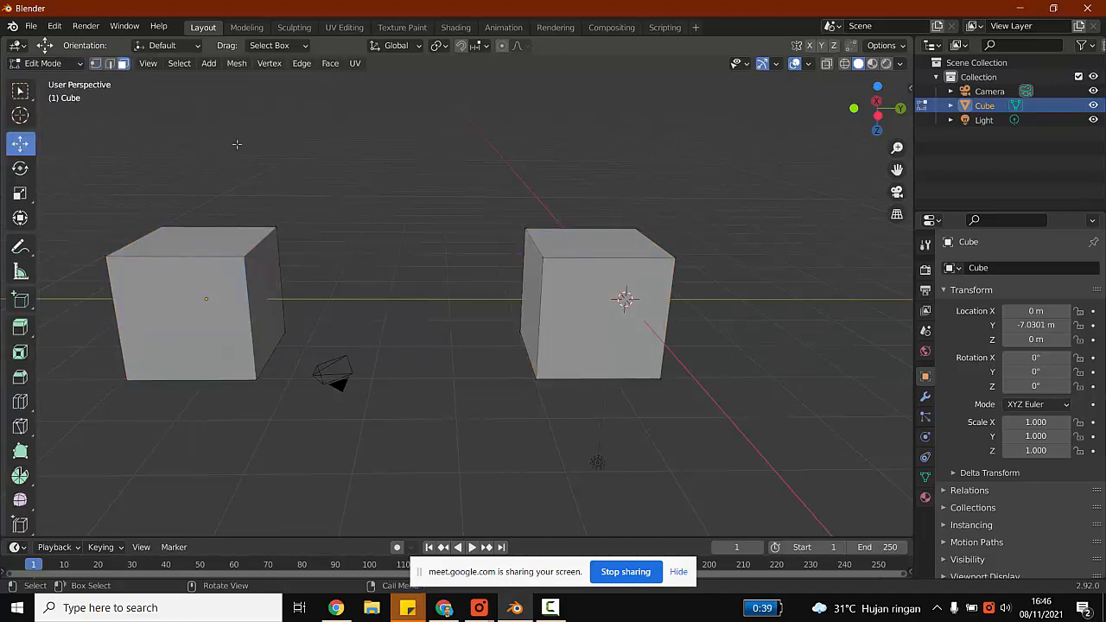
Select the facing inner faces of the two cubes and connect them with Bridge Faces.
{"action": "left_click", "coordinate": [275, 281]}
{"action": "left_click", "coordinate": [532, 286], "text": "shift"}
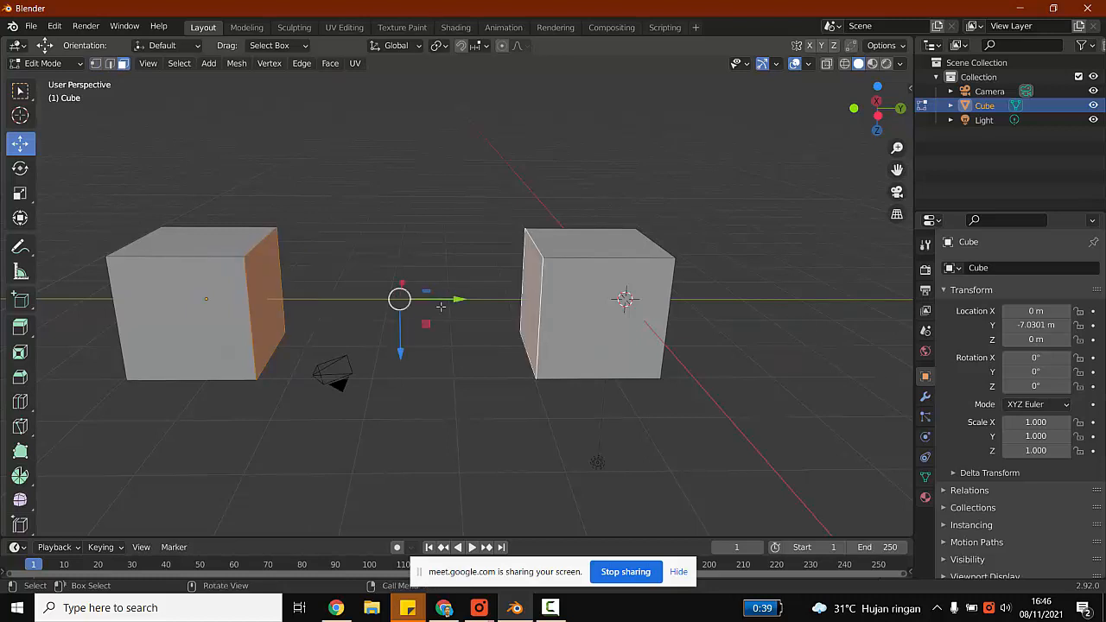
{"action": "right_click", "coordinate": [401, 299]}
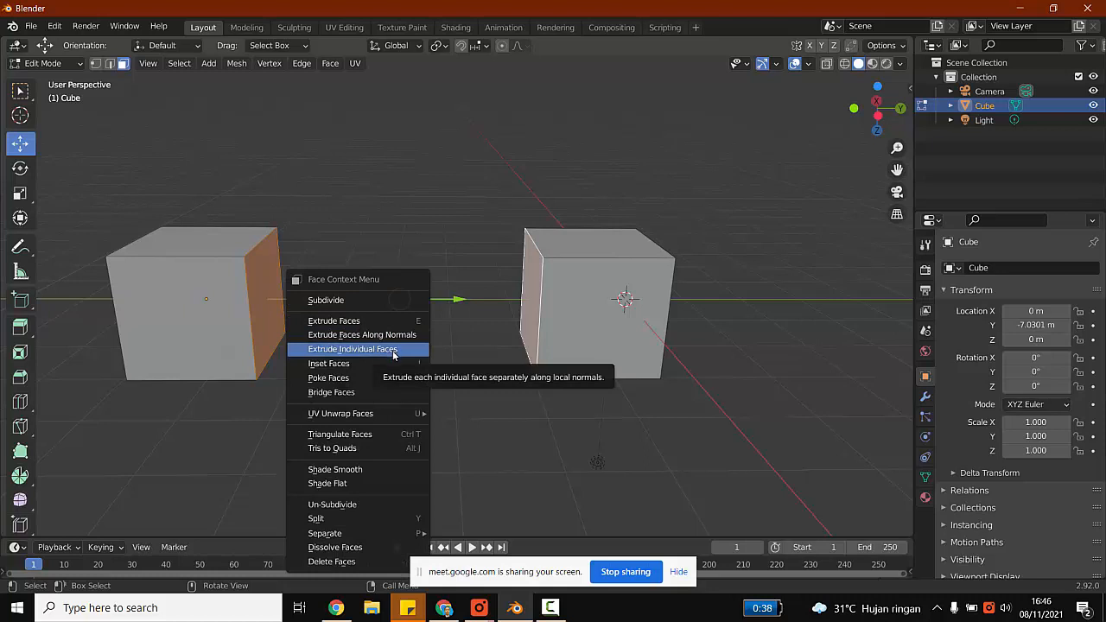
{"action": "left_click", "coordinate": [377, 394]}
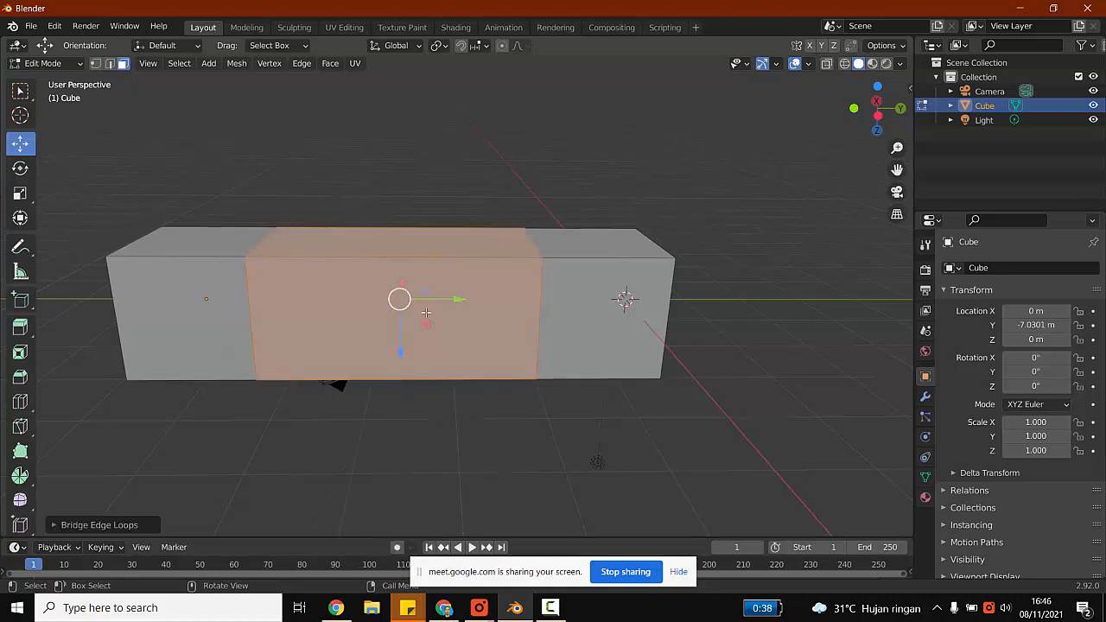
{"action": "left_click", "coordinate": [430, 223]}
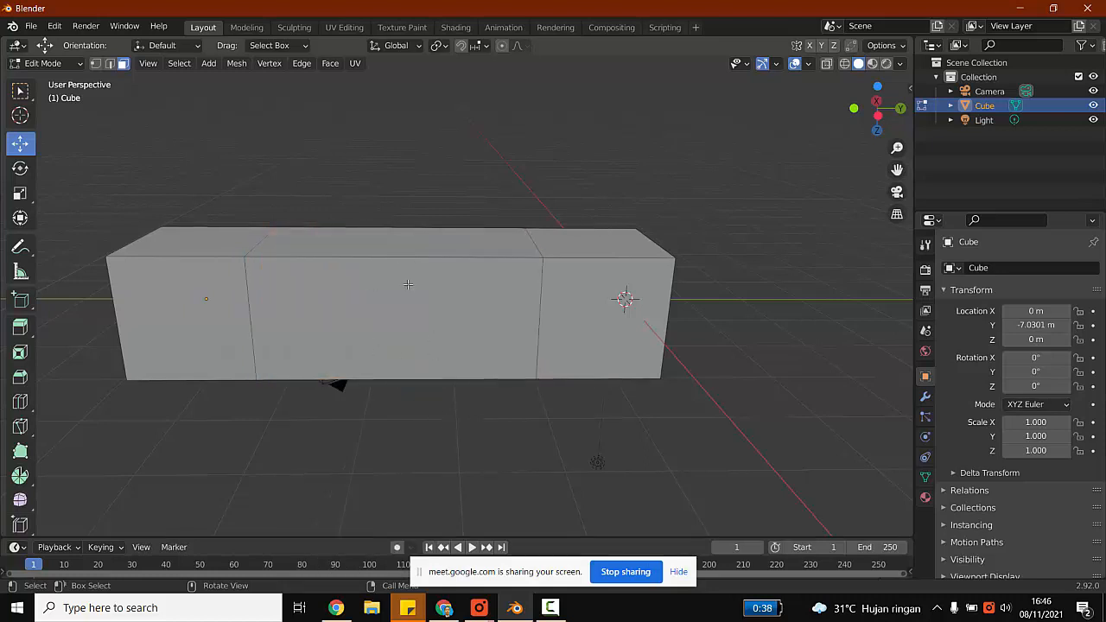
Undo the face bridge between the two cubes along with the face selection.
{"action": "key", "text": "ctrl+z"}
{"action": "key", "text": "ctrl+z"}
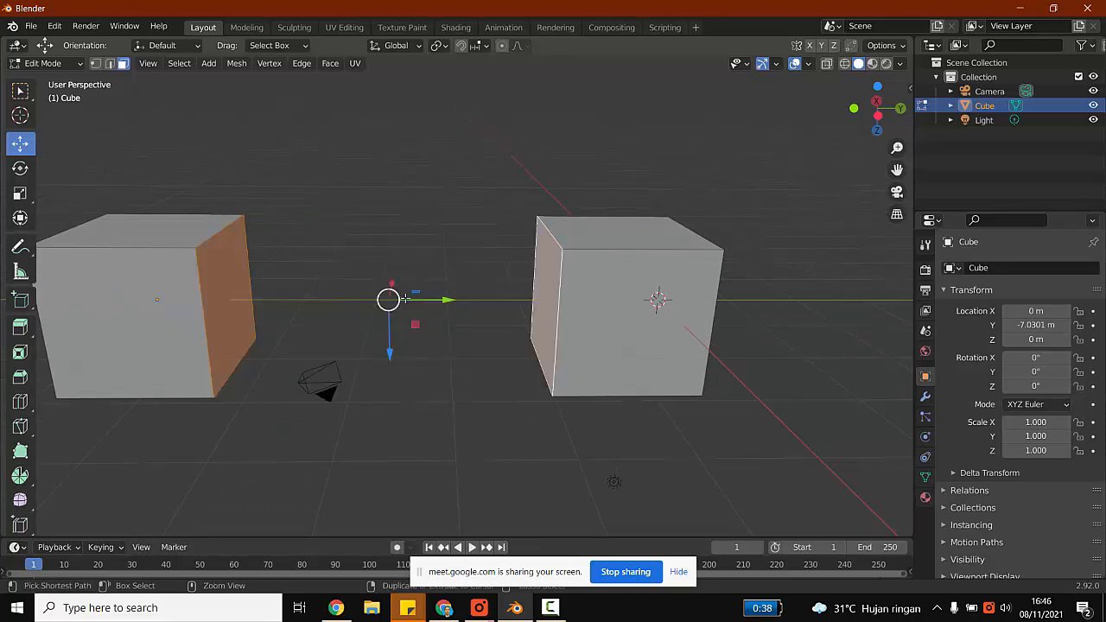
{"action": "key", "text": "ctrl+z"}
{"action": "key", "text": "ctrl+z"}
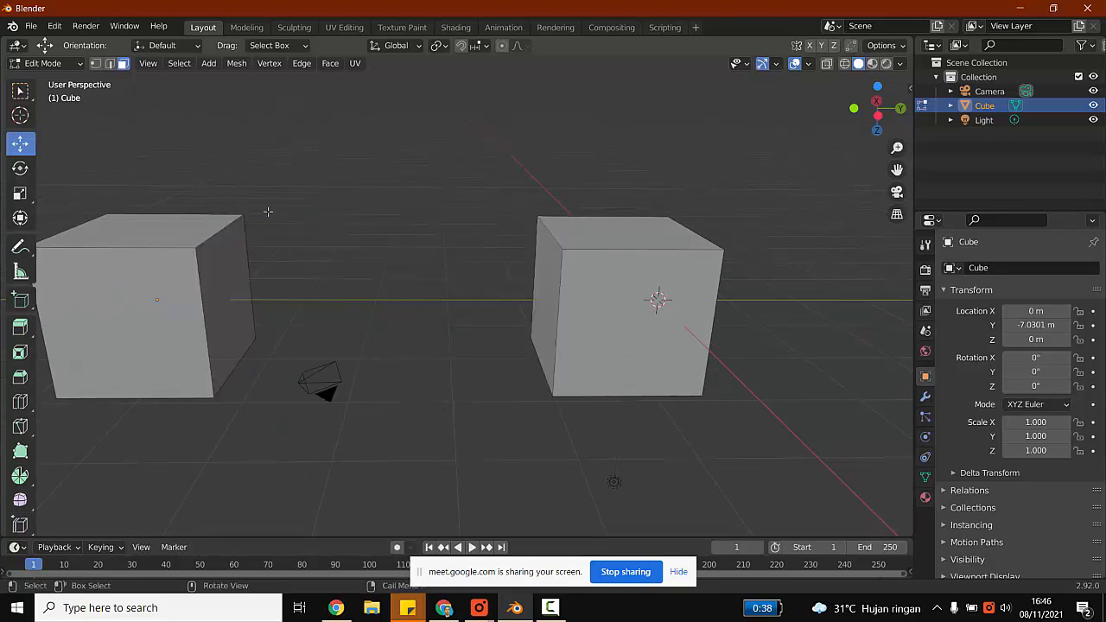
In vertex selection, merge the inner upper front vertices of the two cubes at their midpoint.
{"action": "left_click", "coordinate": [95, 66]}
{"action": "left_click", "coordinate": [197, 247]}
{"action": "left_click", "coordinate": [560, 248], "text": "shift"}
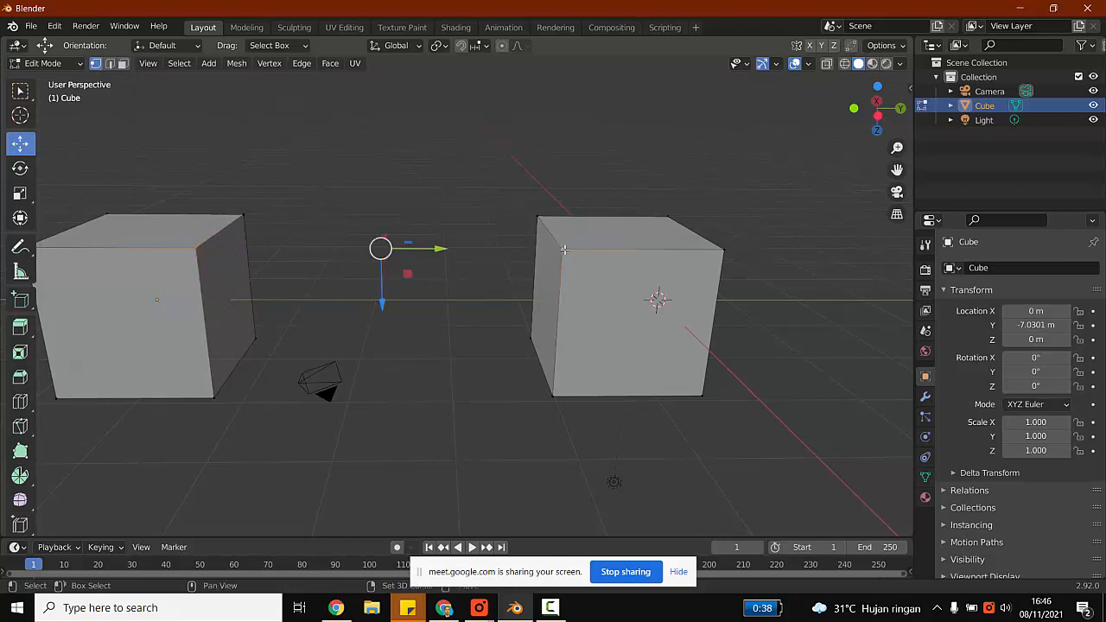
{"action": "right_click", "coordinate": [381, 251]}
{"action": "right_click", "coordinate": [380, 251]}
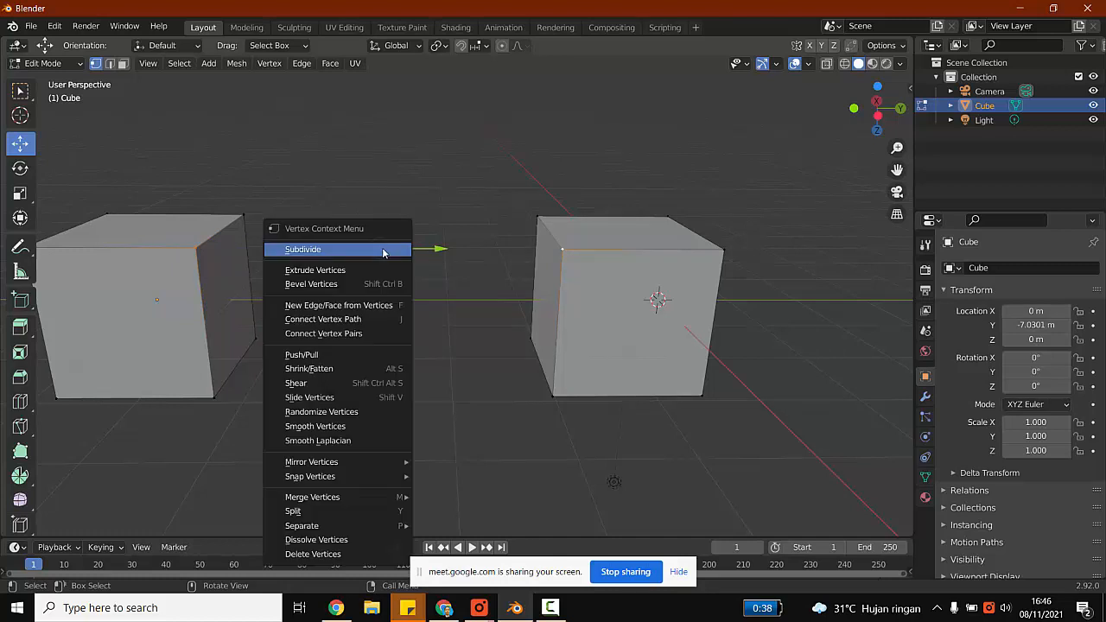
{"action": "mouse_move", "coordinate": [357, 498]}
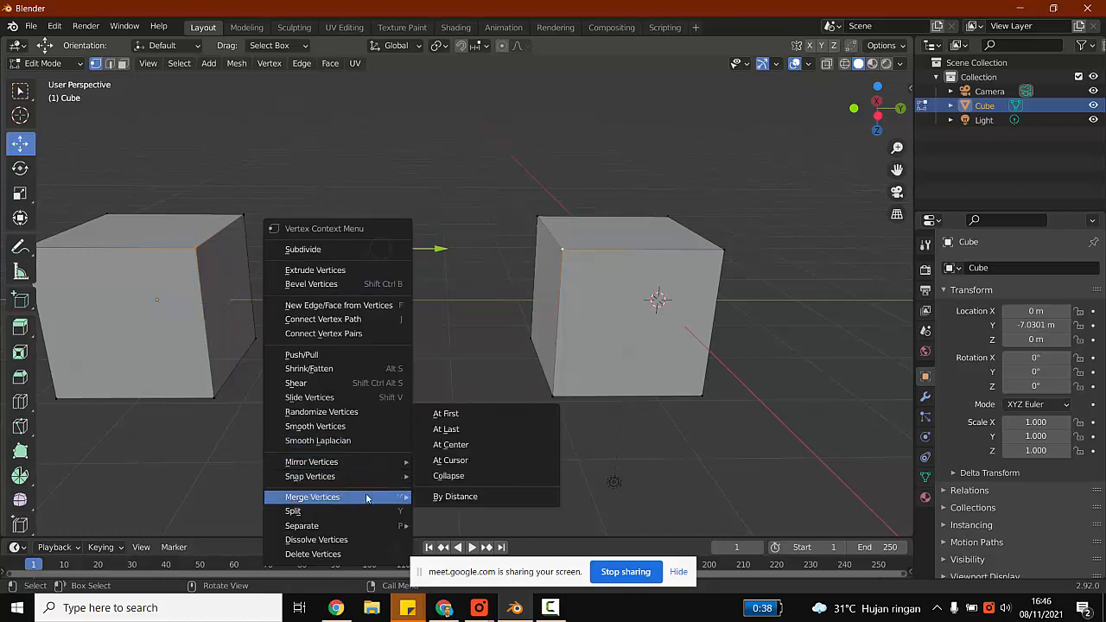
{"action": "left_click", "coordinate": [470, 459]}
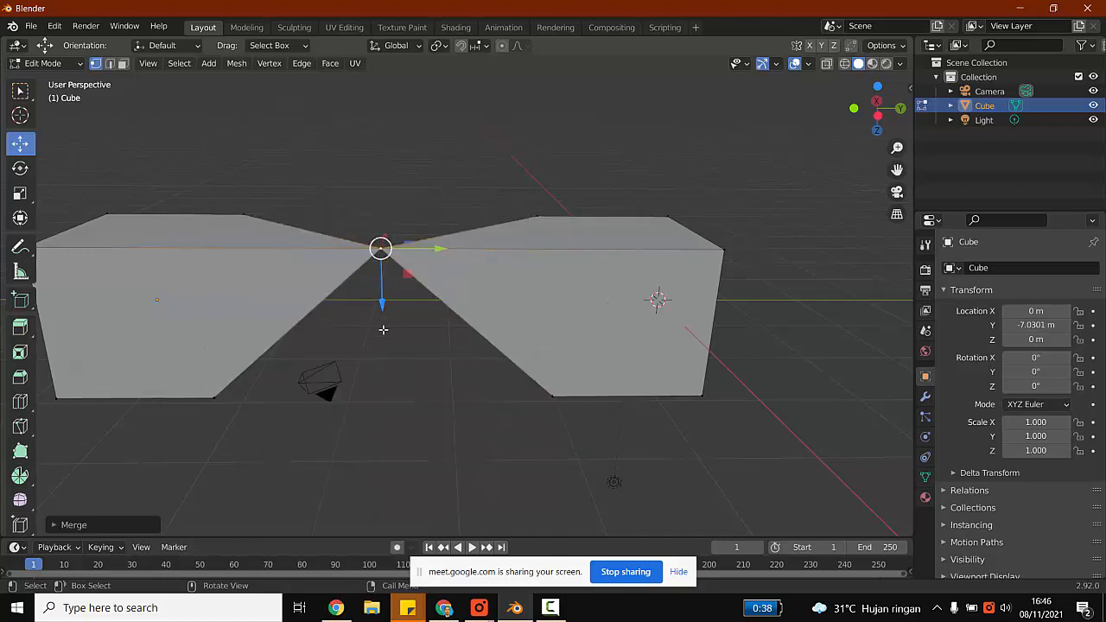
Pick the shortest vertex path between the two inner lower front vertices and merge it at center.
{"action": "left_click", "coordinate": [551, 395]}
{"action": "left_click", "coordinate": [216, 396], "text": "ctrl"}
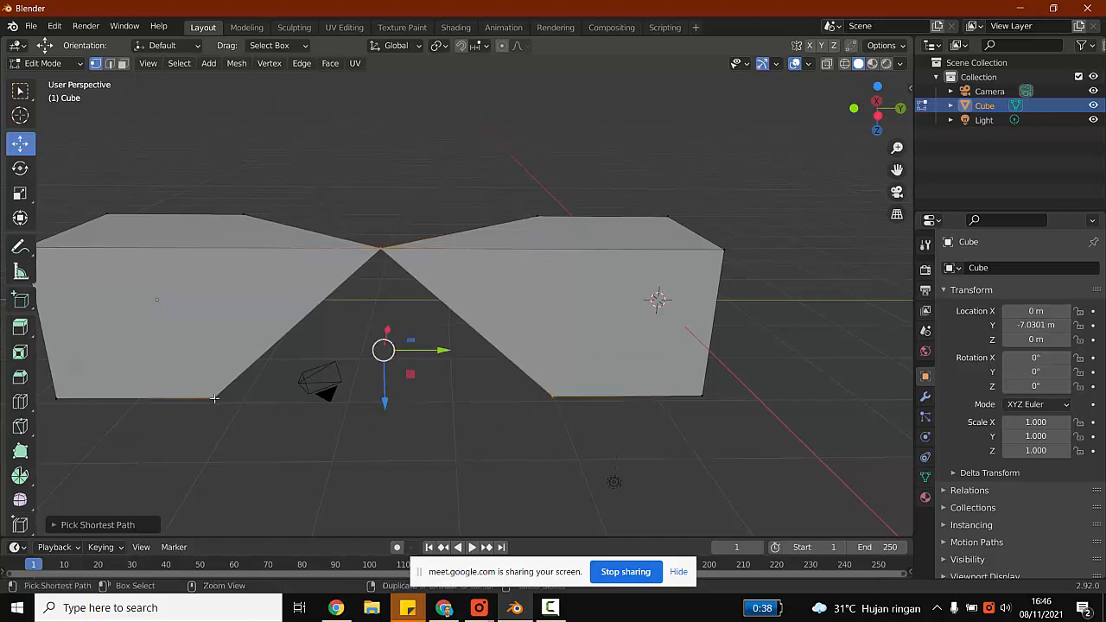
{"action": "right_click", "coordinate": [215, 396]}
{"action": "mouse_move", "coordinate": [215, 369]}
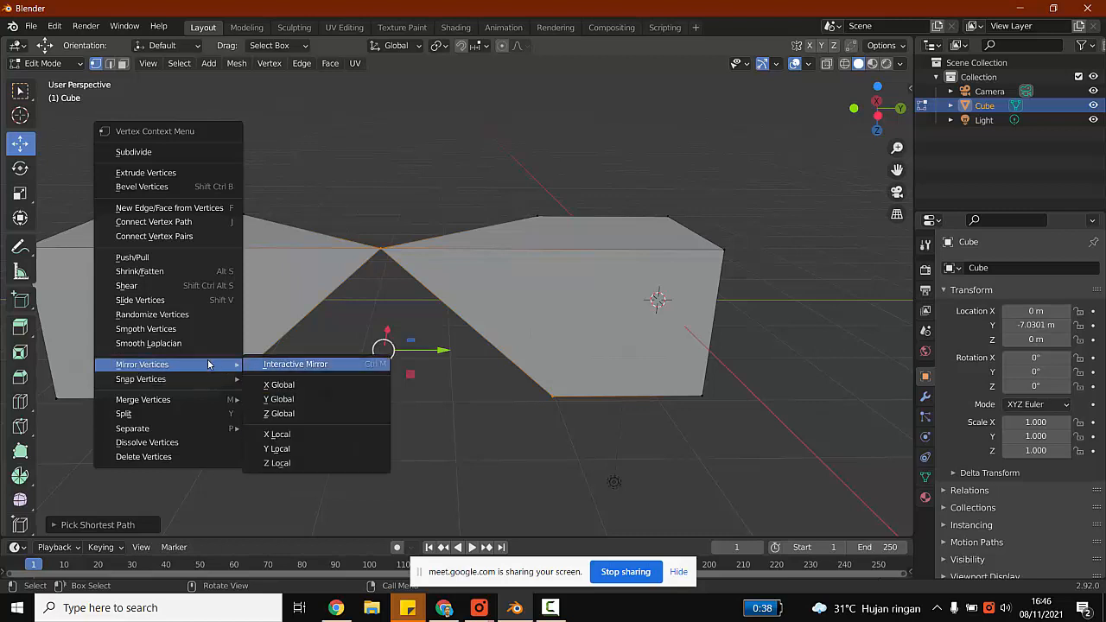
{"action": "mouse_move", "coordinate": [208, 401]}
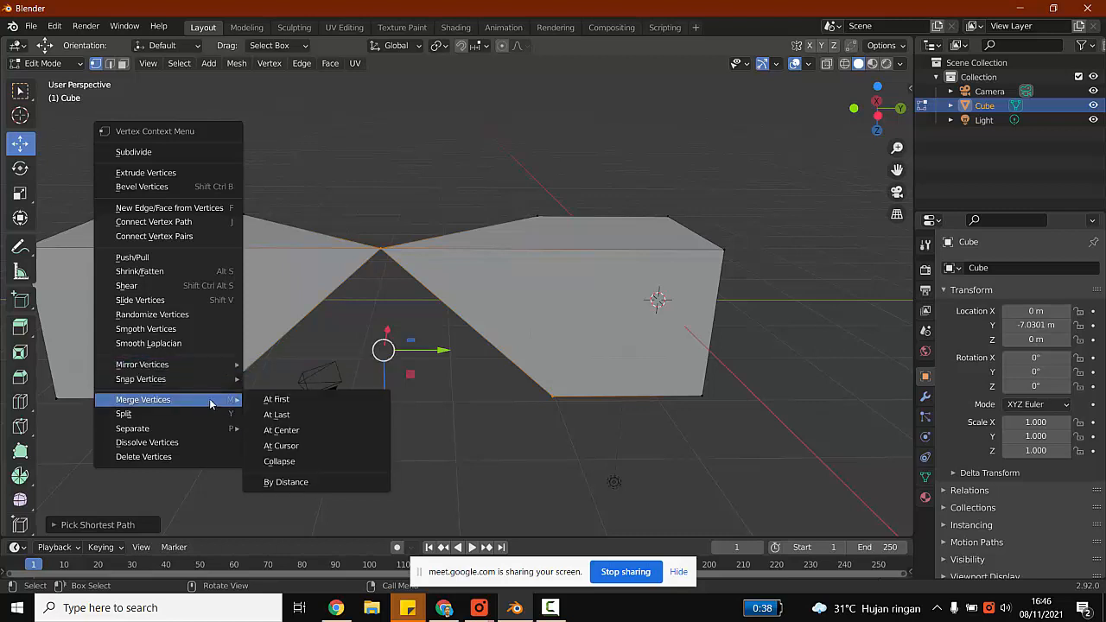
{"action": "left_click", "coordinate": [281, 430]}
{"action": "left_click", "coordinate": [430, 418]}
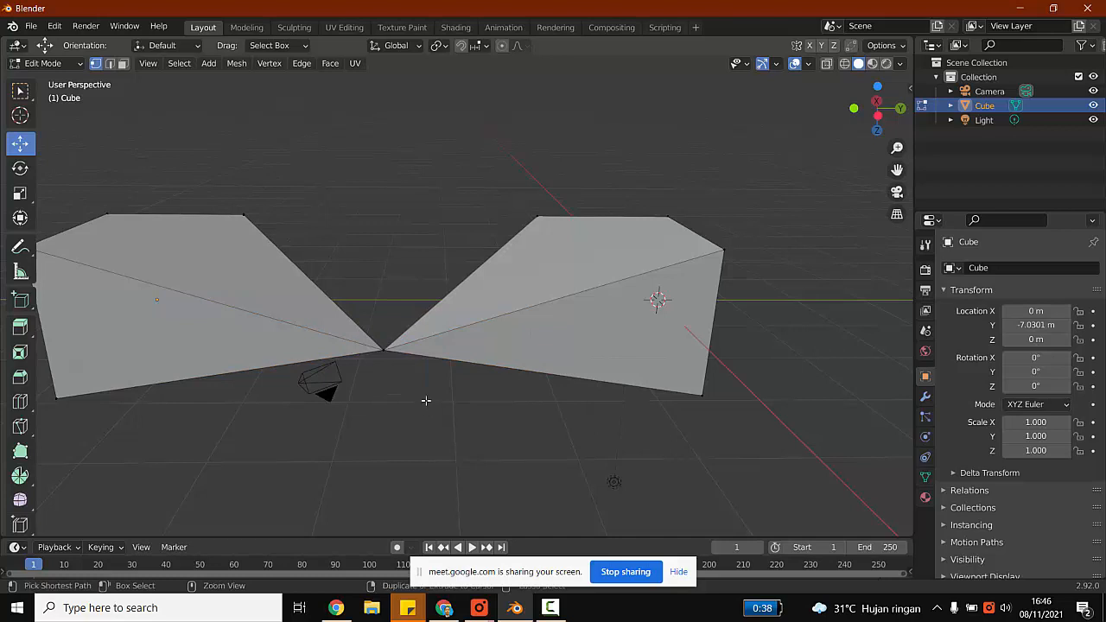
Undo the merge at center of the lower vertex path and clear the selection.
{"action": "key", "text": "ctrl+z"}
{"action": "key", "text": "ctrl+z"}
{"action": "left_click", "coordinate": [423, 399]}
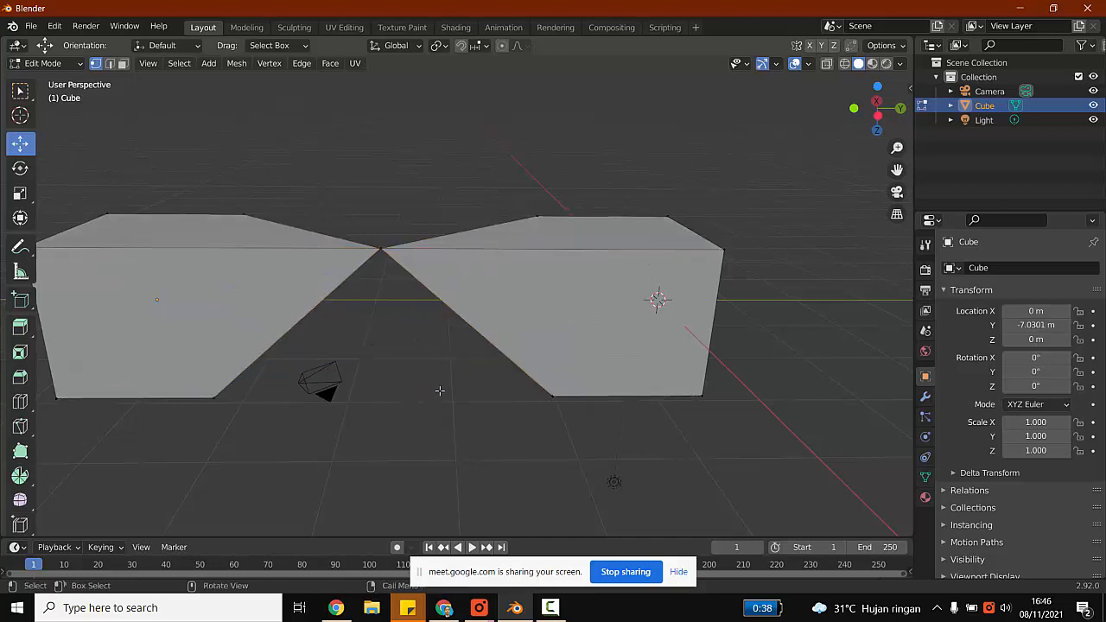
Pick the shortest path between the inner lower front vertices again and merge it onto the original cube's vertex.
{"action": "left_click", "coordinate": [552, 396]}
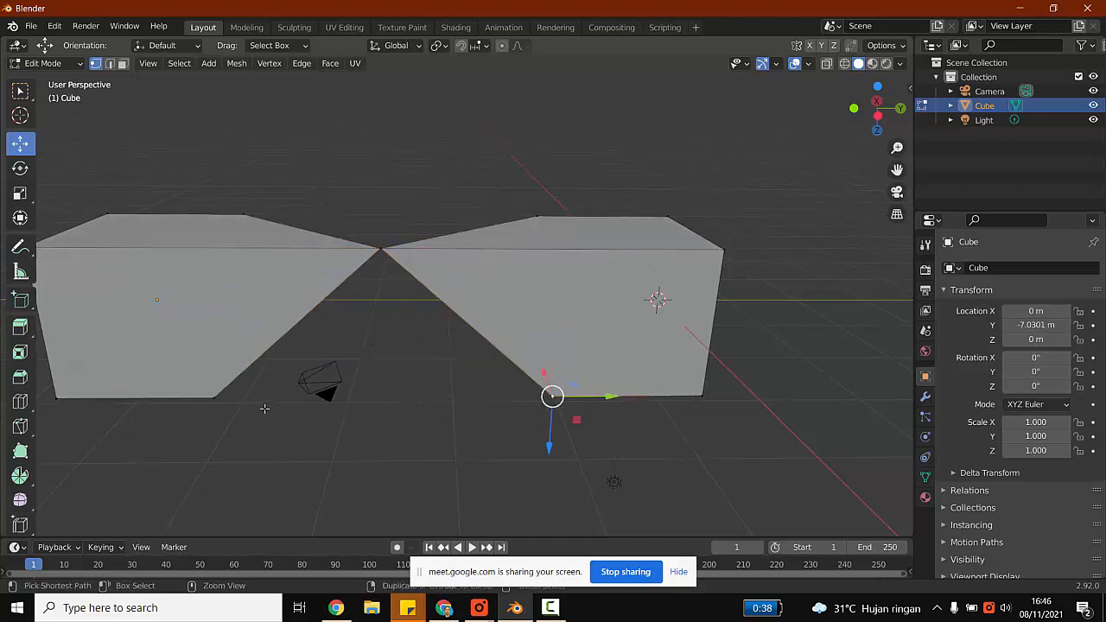
{"action": "left_click", "coordinate": [220, 396], "text": "ctrl"}
{"action": "right_click", "coordinate": [382, 357]}
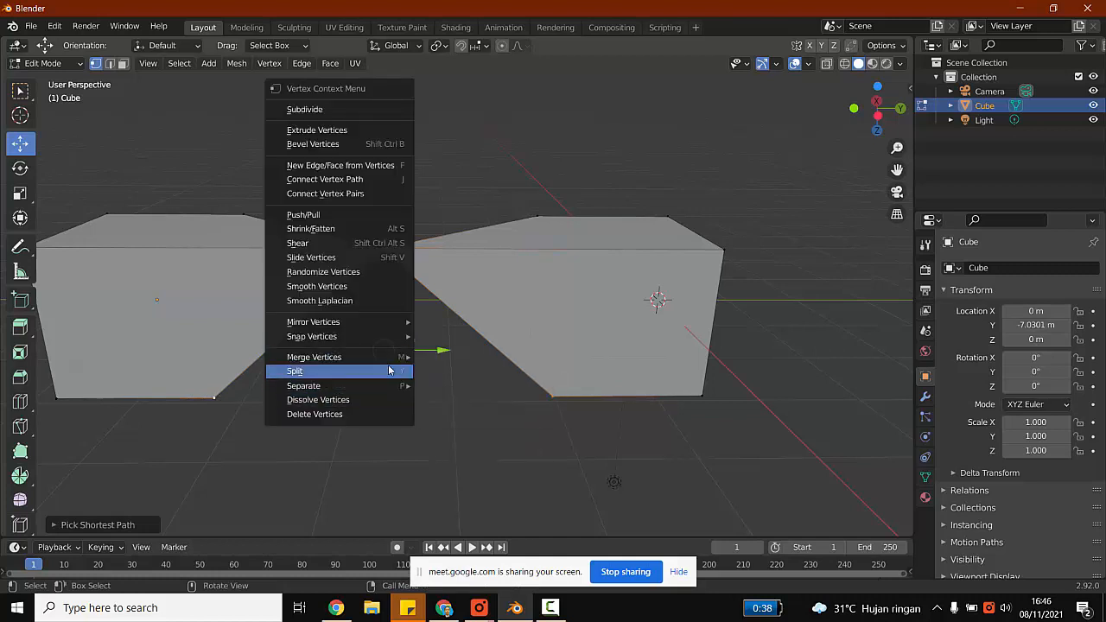
{"action": "mouse_move", "coordinate": [391, 362]}
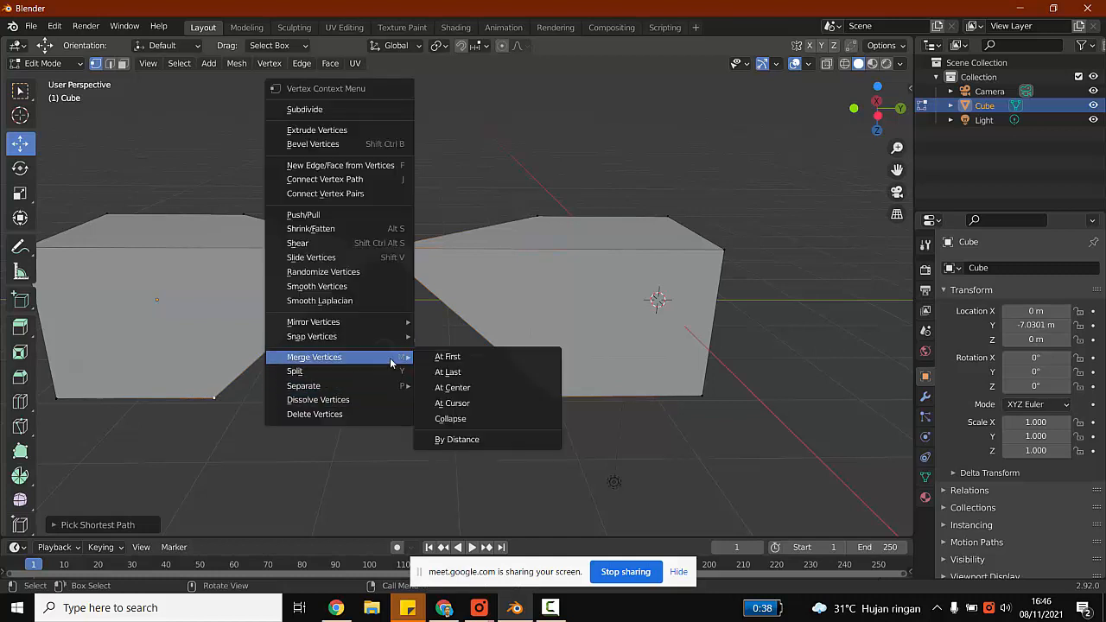
{"action": "left_click", "coordinate": [460, 358]}
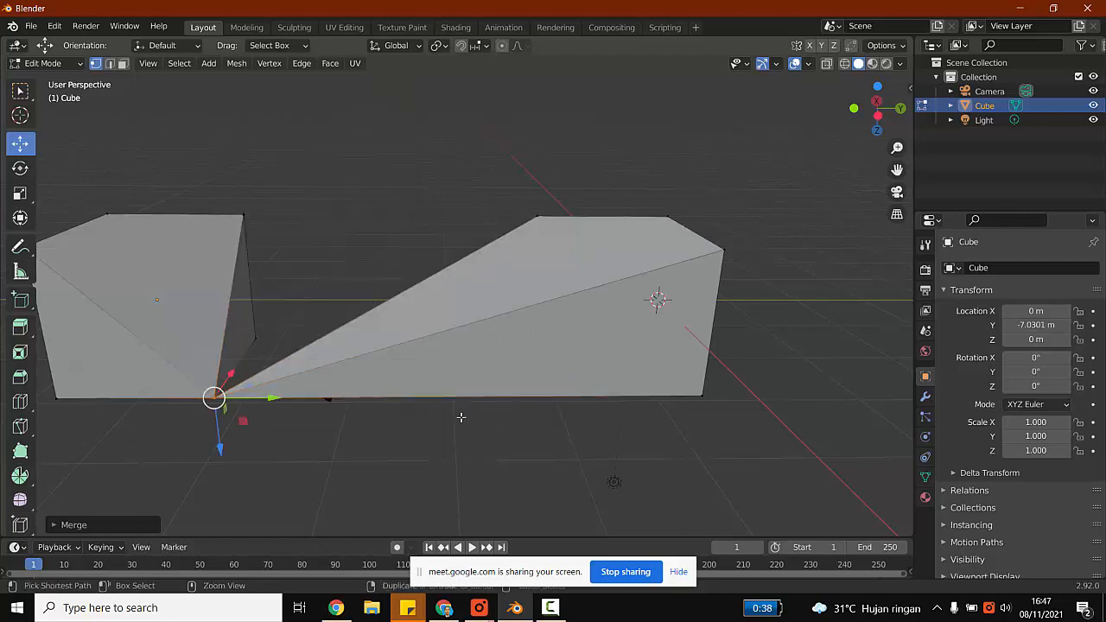
Undo all the vertex merges, back to two separate cube shapes within the joined object.
{"action": "key", "text": "ctrl+z"}
{"action": "middle_click_drag", "start_coordinate": [467, 385], "coordinate": [427, 353]}
{"action": "key", "text": "ctrl+z"}
{"action": "key", "text": "ctrl+z"}
{"action": "key", "text": "ctrl+z"}
{"action": "key", "text": "ctrl+z"}
{"action": "key", "text": "ctrl+z"}
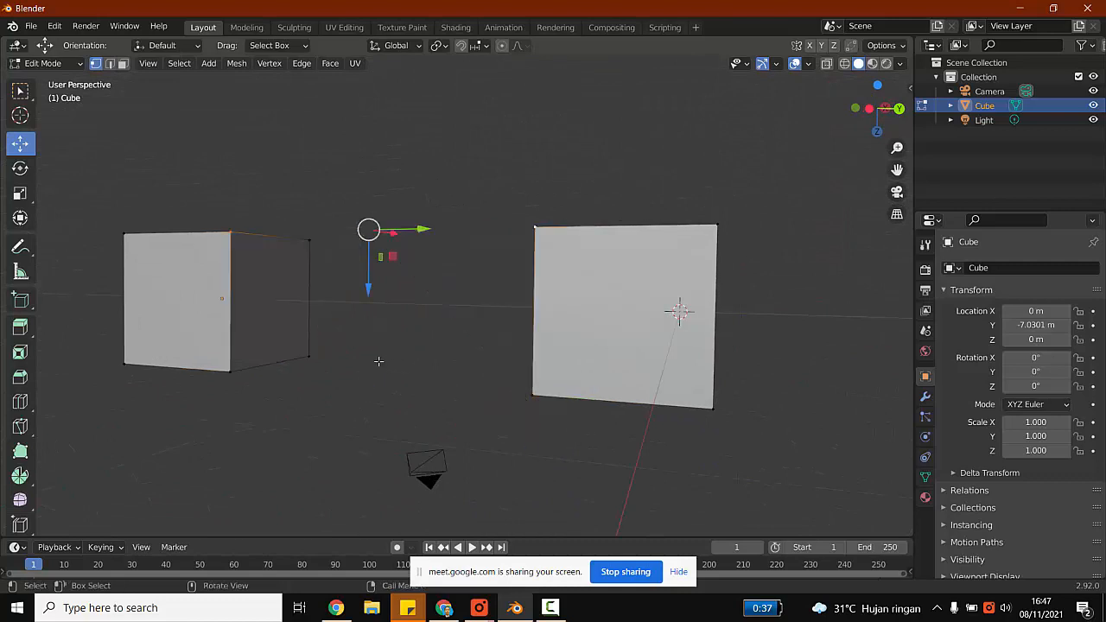
{"action": "middle_click_drag", "start_coordinate": [378, 363], "coordinate": [464, 417]}
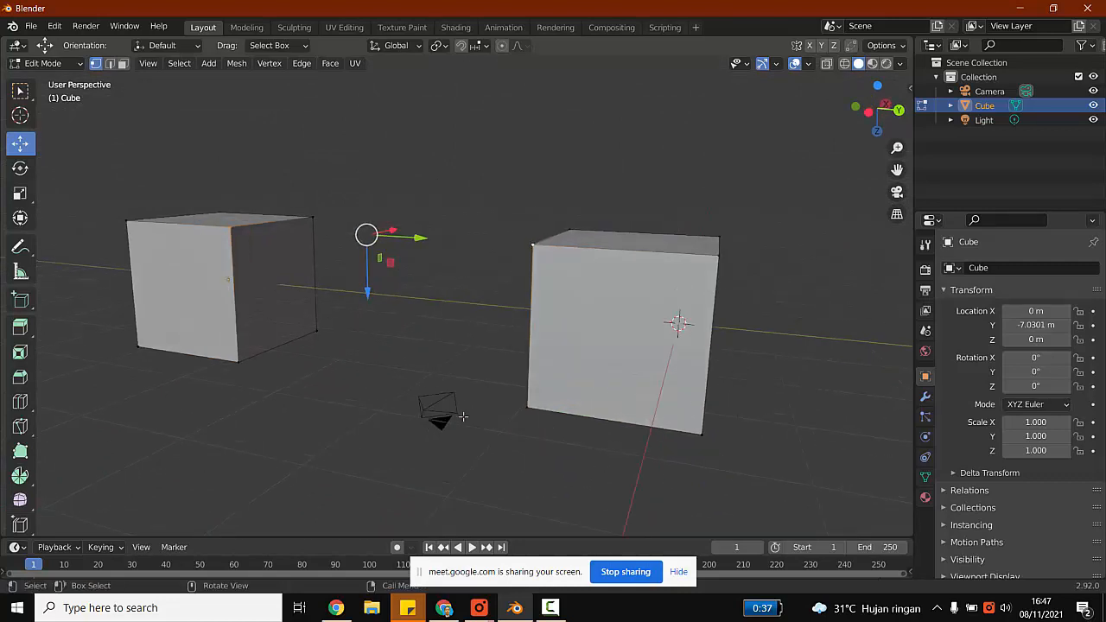
Delete the two faces of the cubes that face each other, leaving both cubes open on their inner sides.
{"action": "left_click", "coordinate": [123, 64]}
{"action": "left_click", "coordinate": [276, 296]}
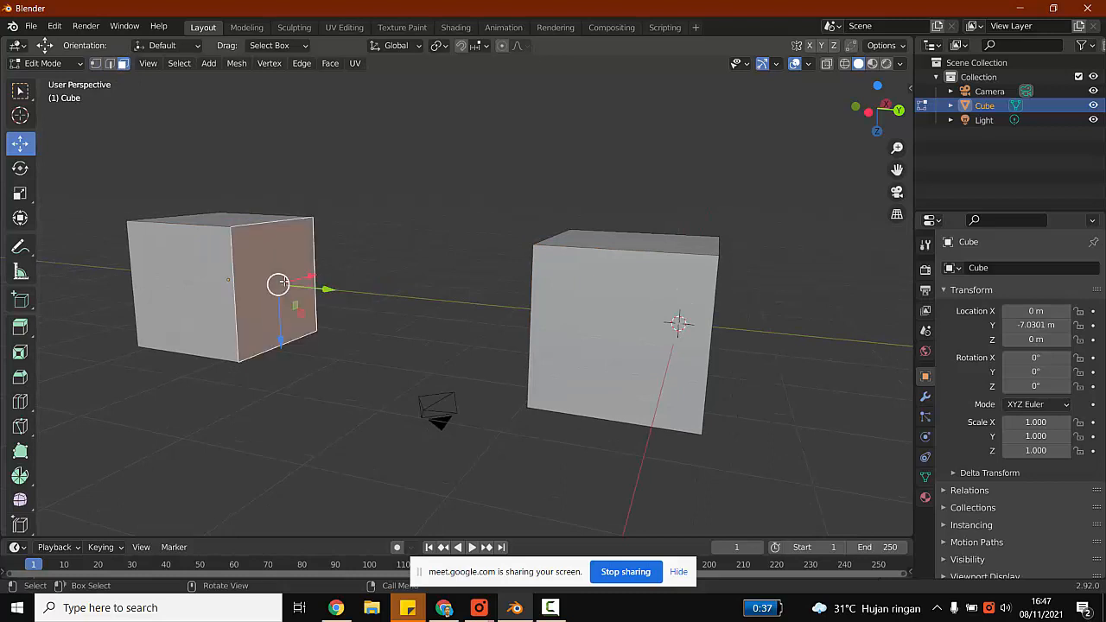
{"action": "key", "text": "x"}
{"action": "left_click", "coordinate": [277, 281]}
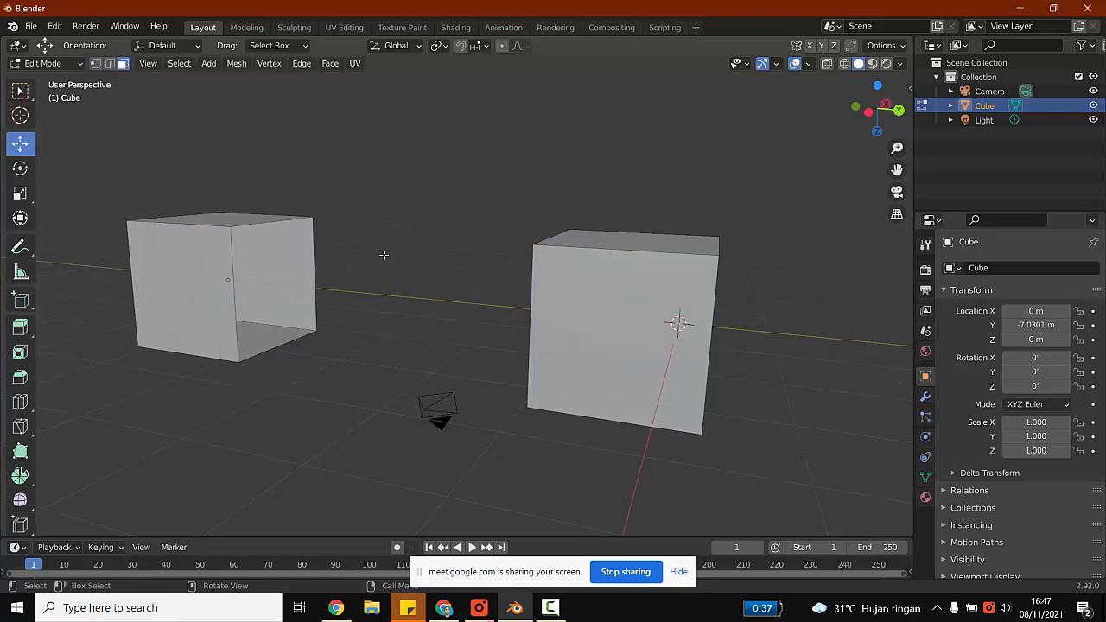
{"action": "middle_click_drag", "start_coordinate": [383, 251], "coordinate": [517, 258]}
{"action": "left_click", "coordinate": [521, 254]}
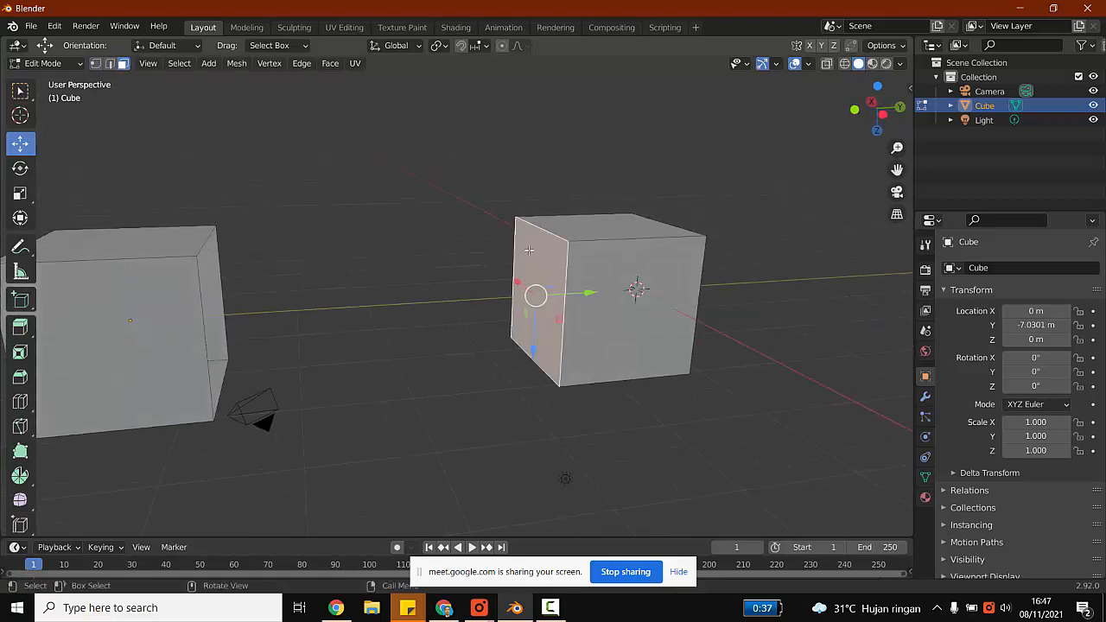
{"action": "key", "text": "x"}
{"action": "left_click", "coordinate": [519, 250]}
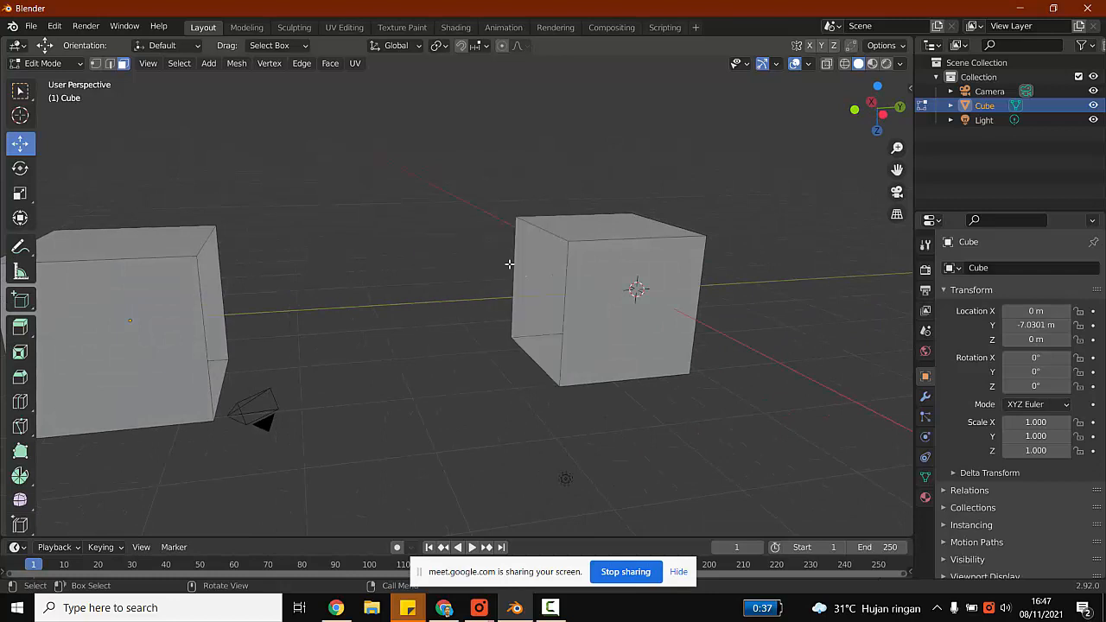
Merge the inner lower front vertices of the two open cubes at center.
{"action": "middle_click_drag", "start_coordinate": [490, 273], "coordinate": [200, 329]}
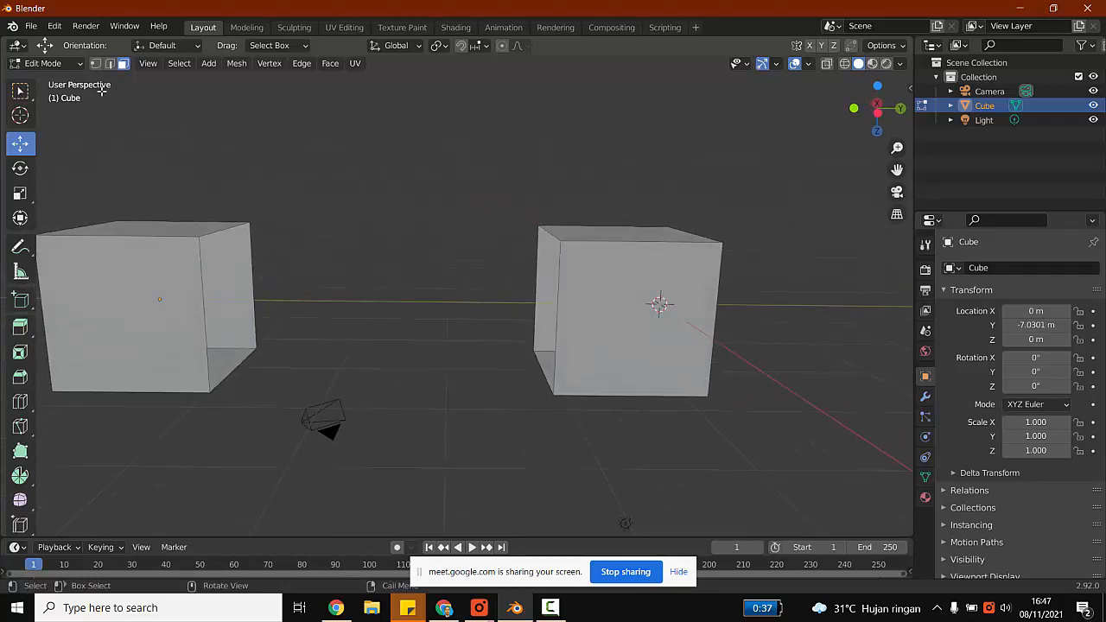
{"action": "key", "text": "1"}
{"action": "left_click", "coordinate": [211, 391]}
{"action": "left_click", "coordinate": [554, 395], "text": "ctrl"}
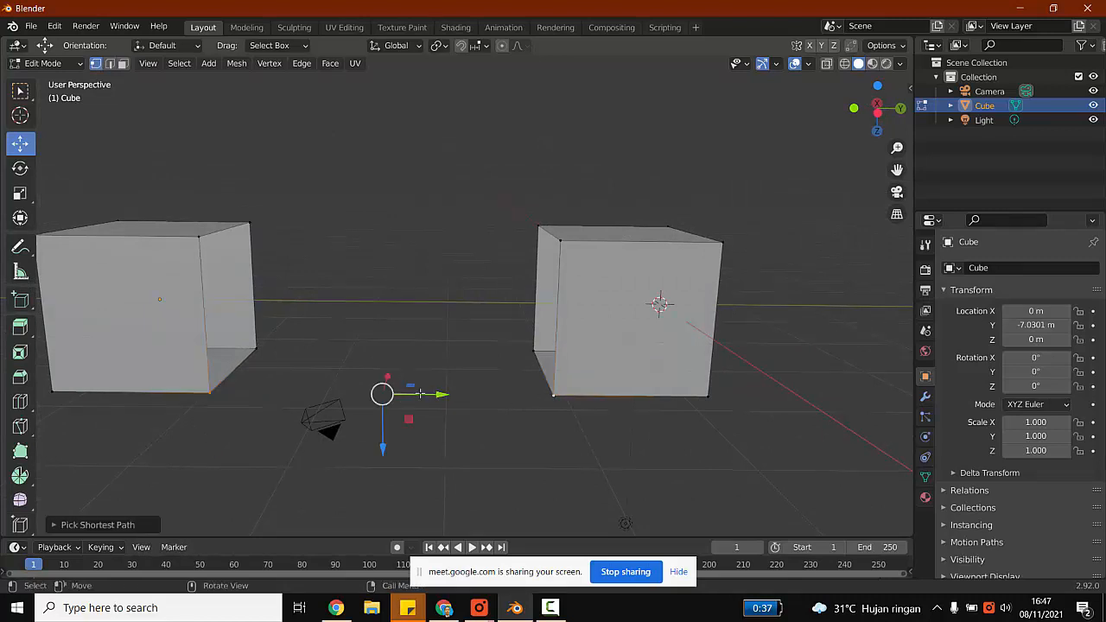
{"action": "right_click", "coordinate": [388, 391]}
{"action": "mouse_move", "coordinate": [389, 390]}
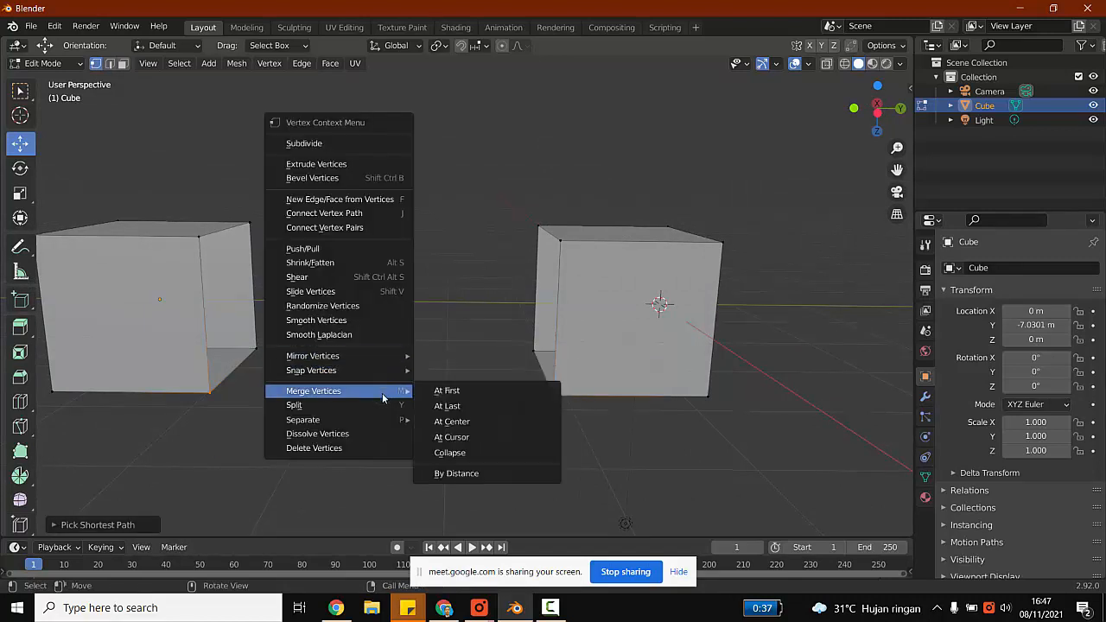
{"action": "left_click", "coordinate": [477, 423]}
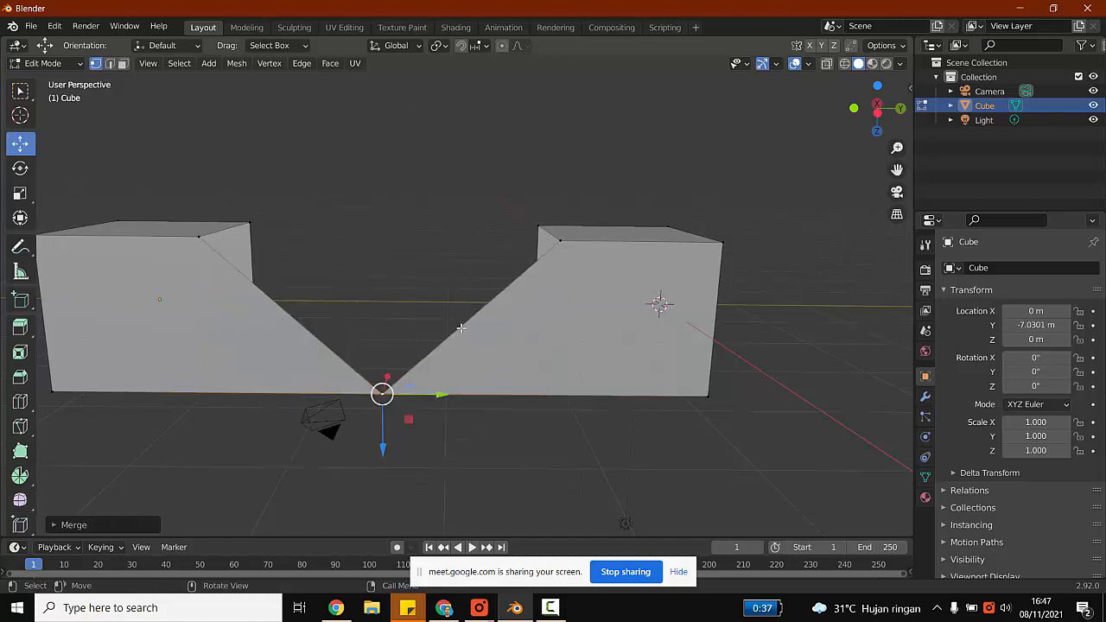
Merge the inner upper front vertices of the two cubes at center.
{"action": "left_click", "coordinate": [561, 241]}
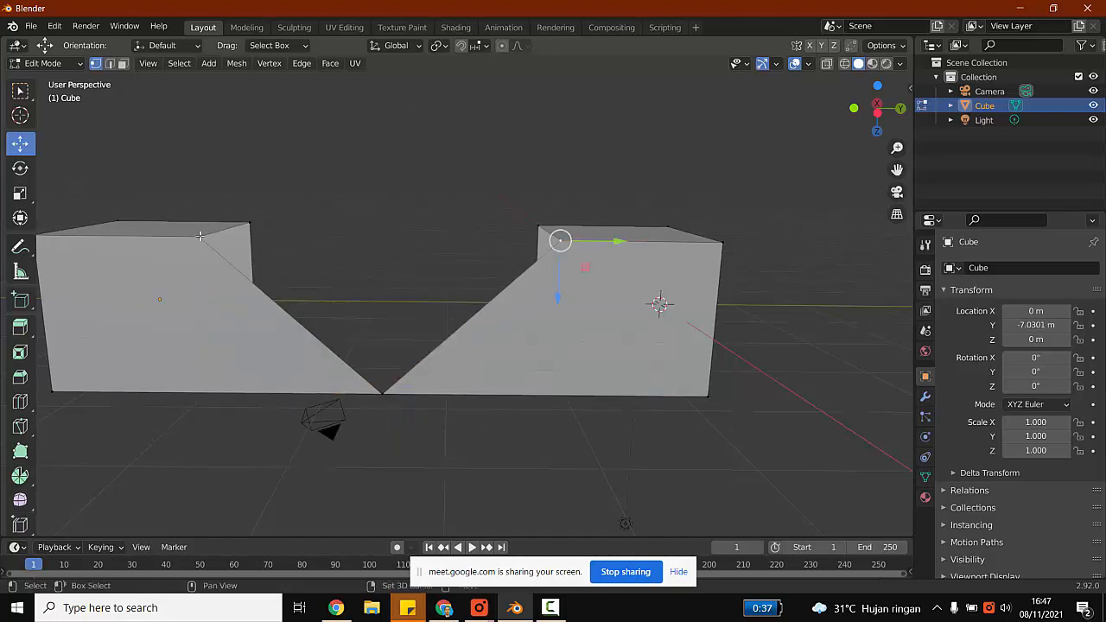
{"action": "left_click", "coordinate": [199, 235], "text": "shift"}
{"action": "right_click", "coordinate": [200, 235]}
{"action": "mouse_move", "coordinate": [200, 304]}
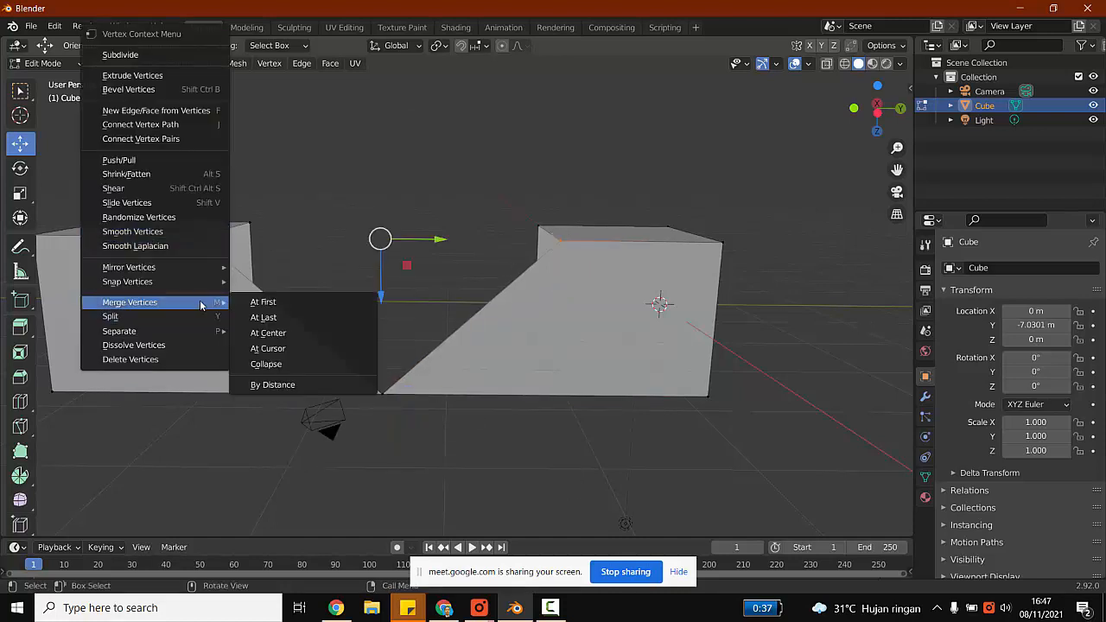
{"action": "left_click", "coordinate": [268, 333]}
Merge the remaining pair of inner upper vertices on the opposite side of the cubes at center.
{"action": "middle_click_drag", "start_coordinate": [268, 333], "coordinate": [316, 322]}
{"action": "left_click", "coordinate": [426, 279]}
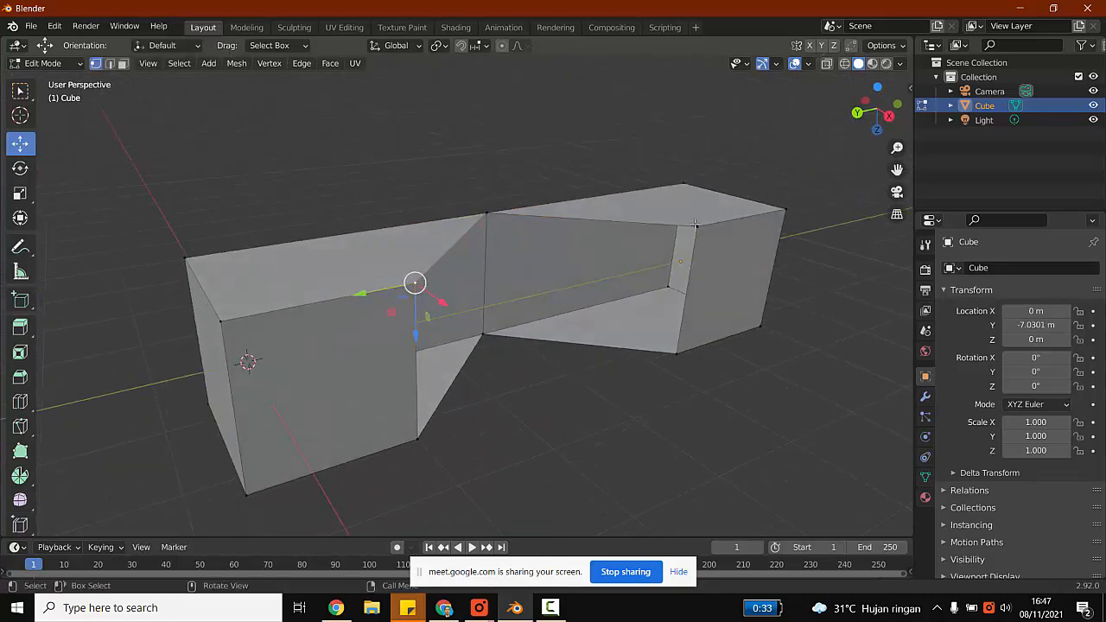
{"action": "left_click", "coordinate": [697, 226], "text": "shift"}
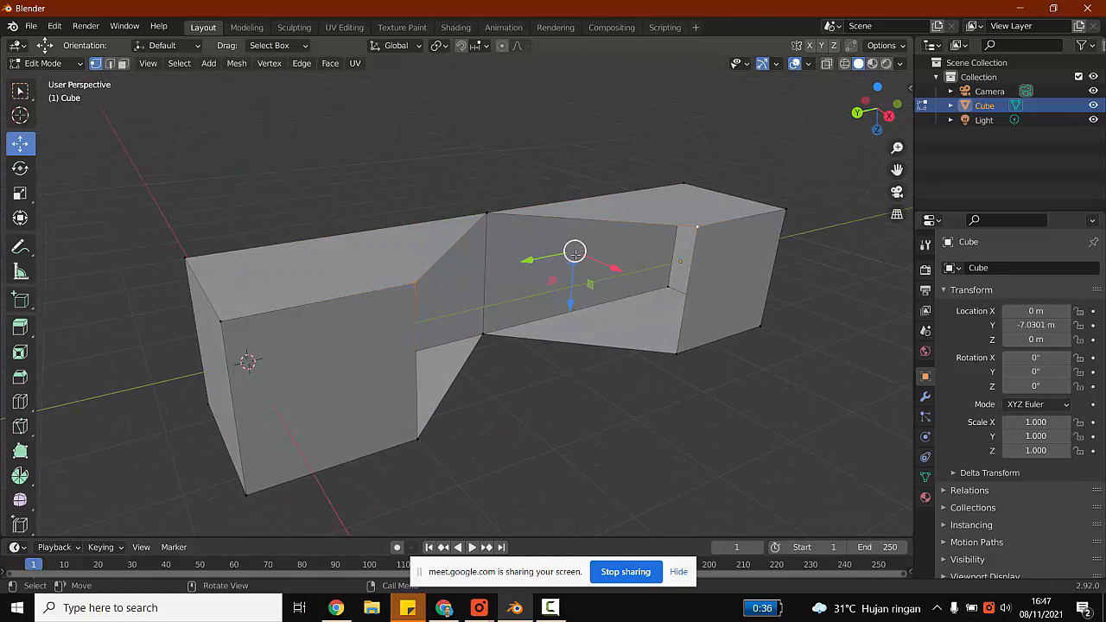
{"action": "right_click", "coordinate": [558, 301]}
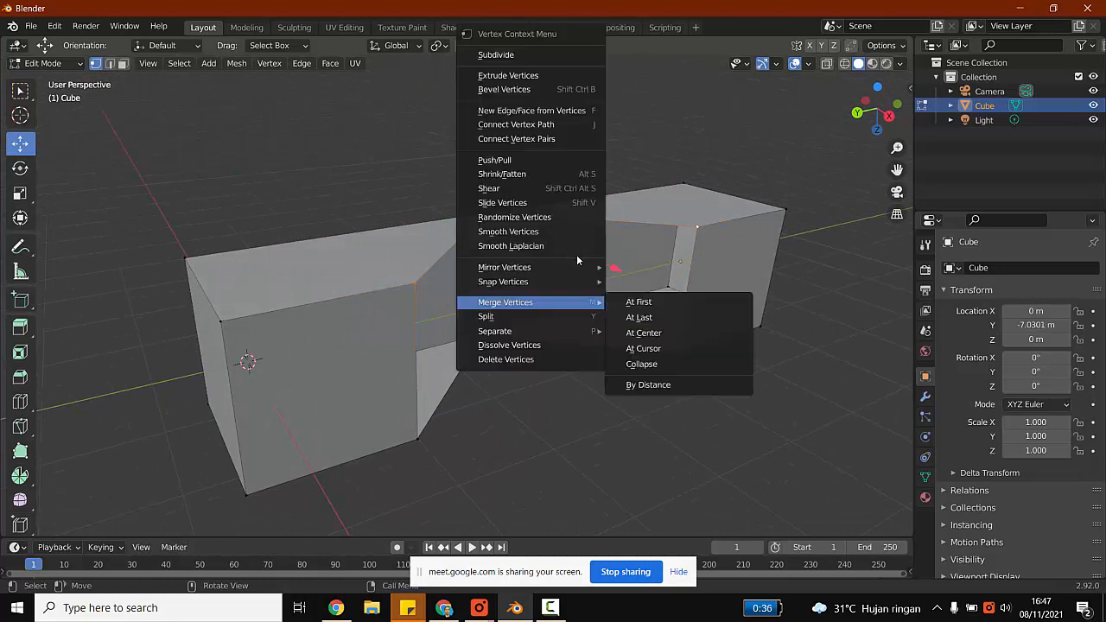
{"action": "mouse_move", "coordinate": [565, 305]}
{"action": "left_click", "coordinate": [640, 334]}
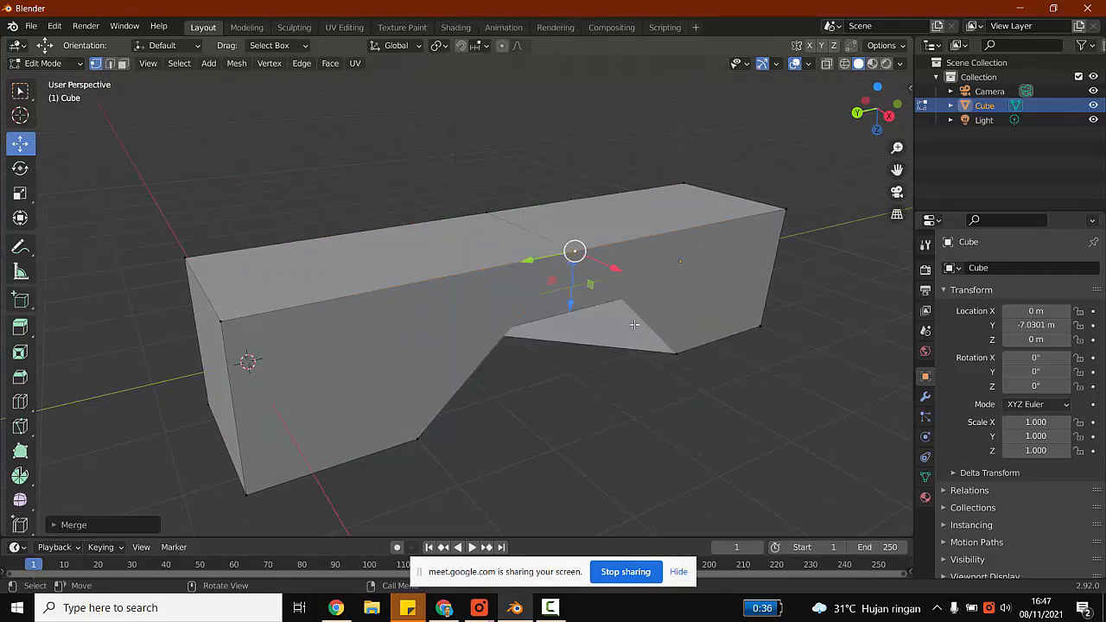
Merge the last pair of inner lower vertices at center to close the gap between the cubes.
{"action": "left_click", "coordinate": [676, 352]}
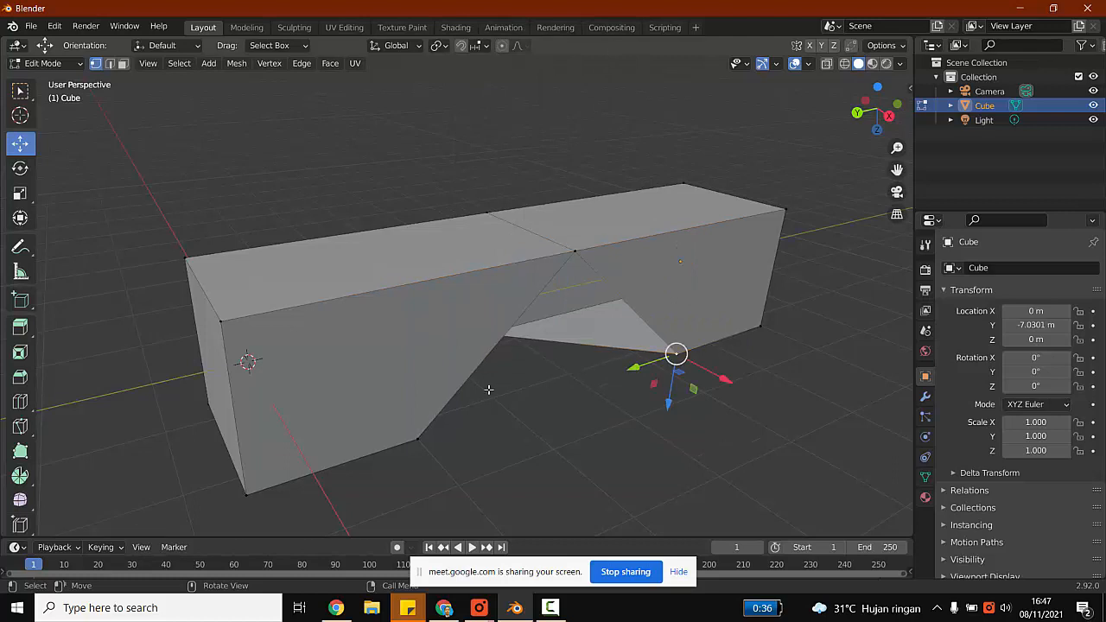
{"action": "left_click", "coordinate": [415, 438], "text": "shift"}
{"action": "right_click", "coordinate": [419, 439]}
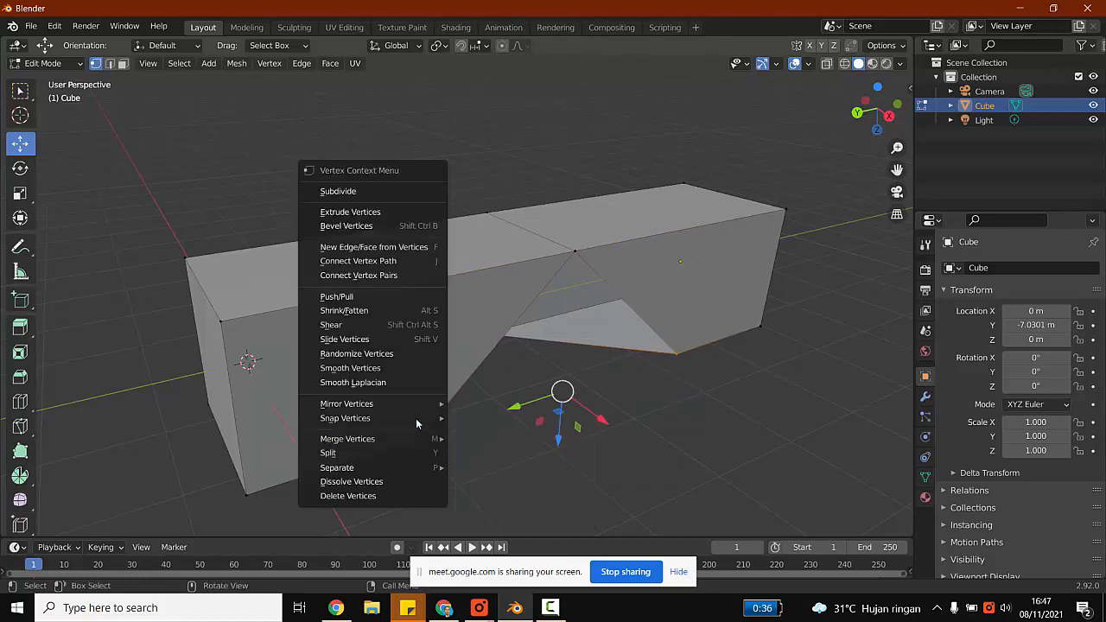
{"action": "mouse_move", "coordinate": [418, 407]}
{"action": "mouse_move", "coordinate": [395, 439]}
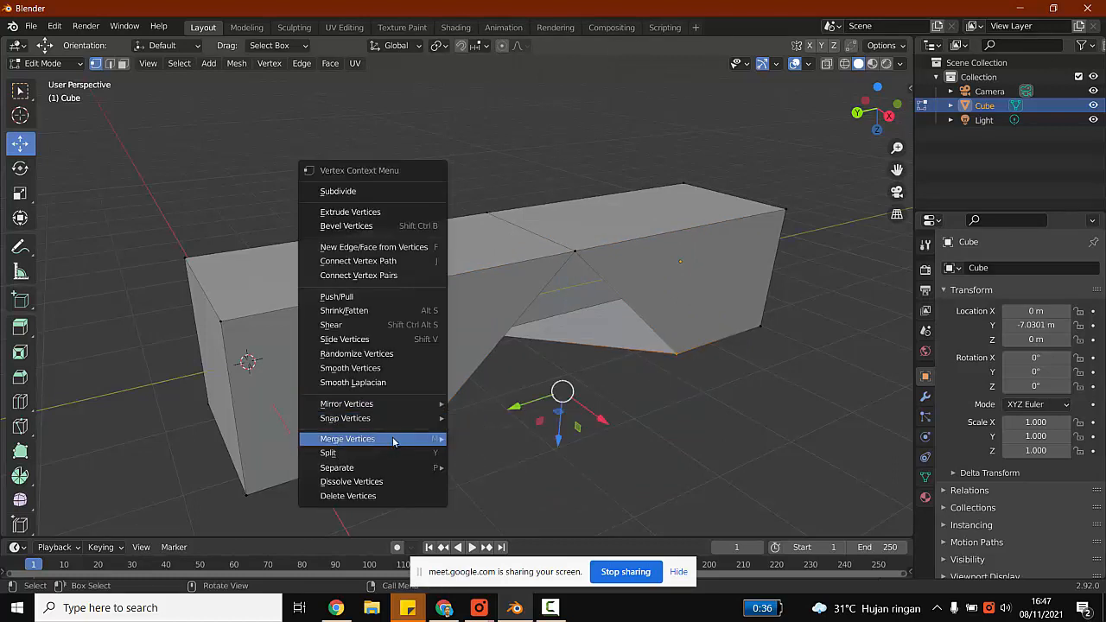
{"action": "left_click", "coordinate": [494, 469]}
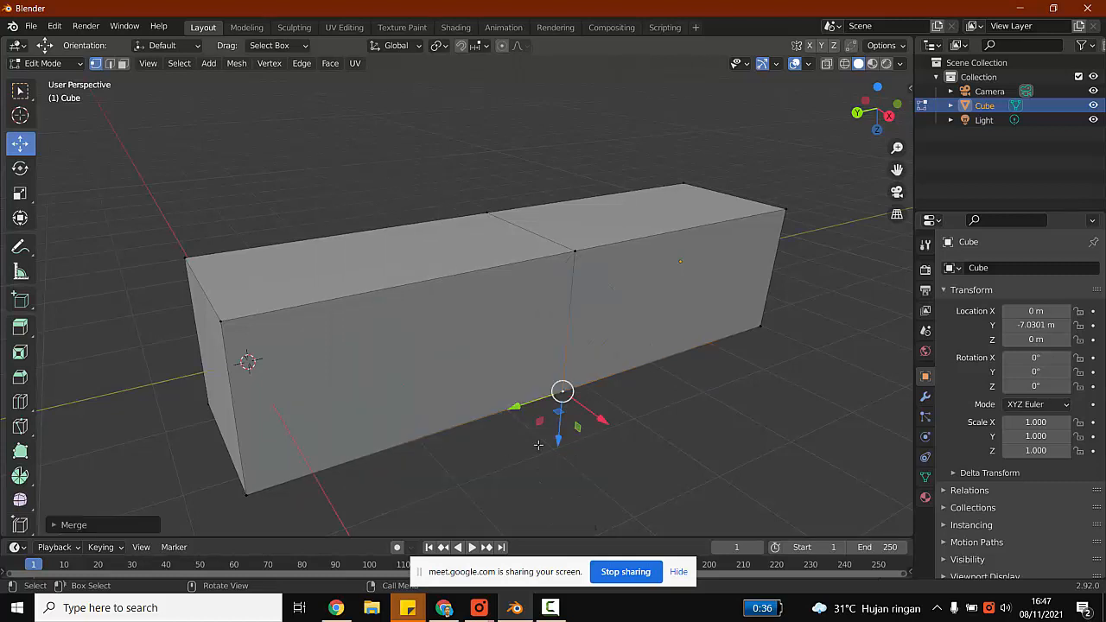
Undo all the center merges, back to two separate cubes with open inner sides.
{"action": "scroll", "coordinate": [693, 430], "scroll_direction": "down", "scroll_amount": 3}
{"action": "key", "text": "ctrl+z"}
{"action": "key", "text": "ctrl+z"}
{"action": "key", "text": "ctrl+z"}
{"action": "key", "text": "ctrl+z"}
{"action": "key", "text": "ctrl+z"}
{"action": "key", "text": "ctrl+z"}
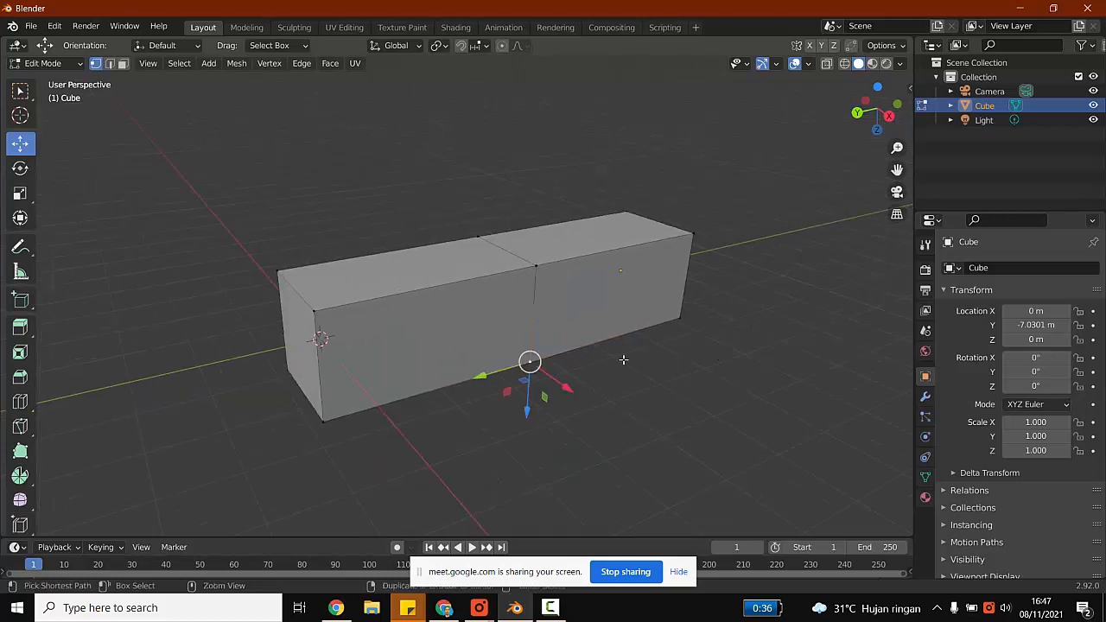
{"action": "key", "text": "ctrl+z"}
{"action": "key", "text": "ctrl+z"}
{"action": "key", "text": "ctrl+z"}
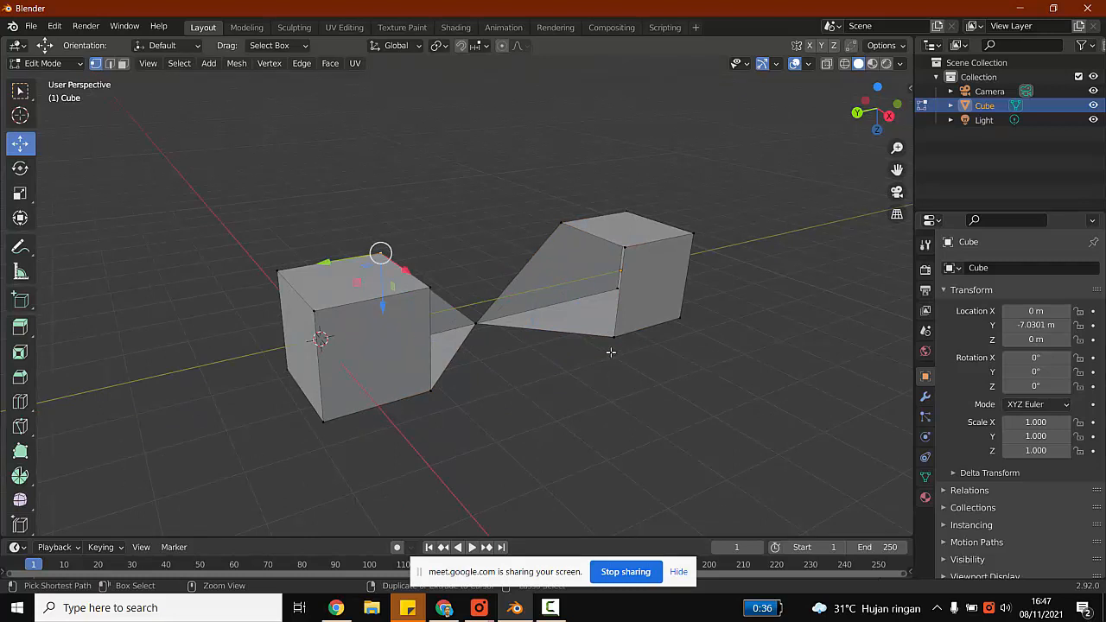
{"action": "middle_click_drag", "start_coordinate": [556, 340], "coordinate": [531, 303]}
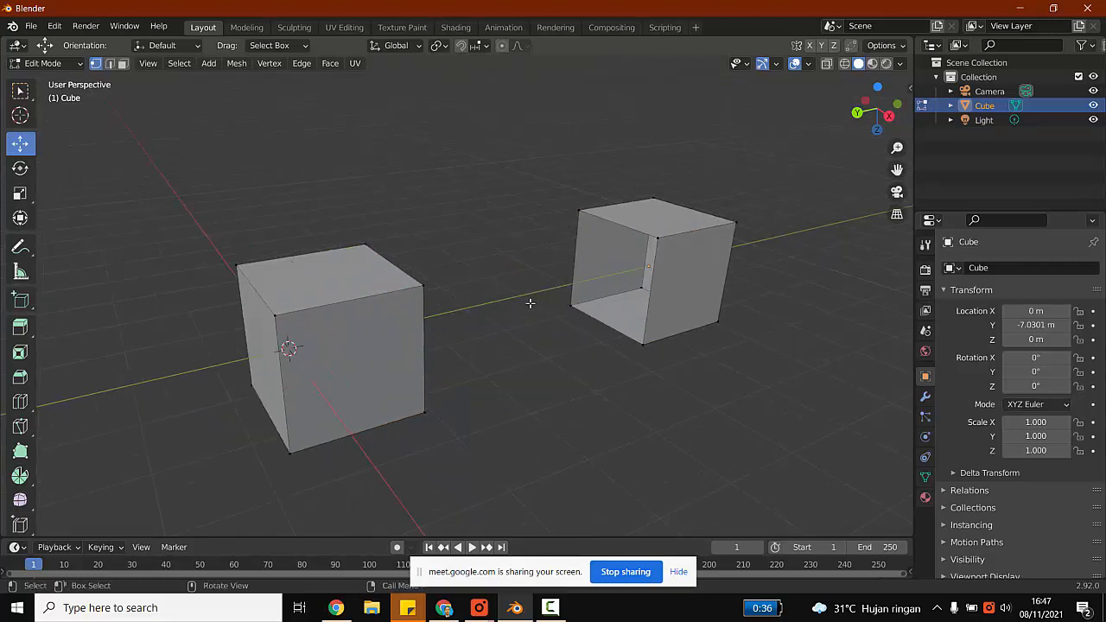
Switch to edge selection and bridge the inner lower edges of the two open cubes with Bridge Edge Loops.
{"action": "left_click", "coordinate": [109, 65]}
{"action": "left_click", "coordinate": [609, 324]}
{"action": "middle_click_drag", "start_coordinate": [609, 324], "coordinate": [391, 333]}
{"action": "left_click", "coordinate": [390, 334], "text": "shift"}
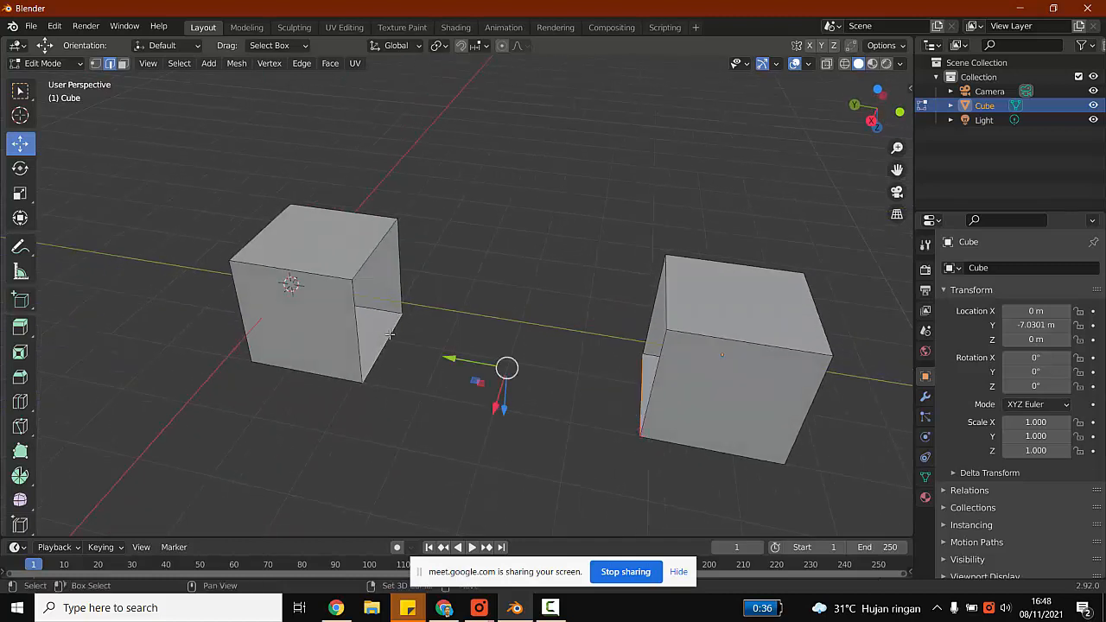
{"action": "right_click", "coordinate": [507, 369]}
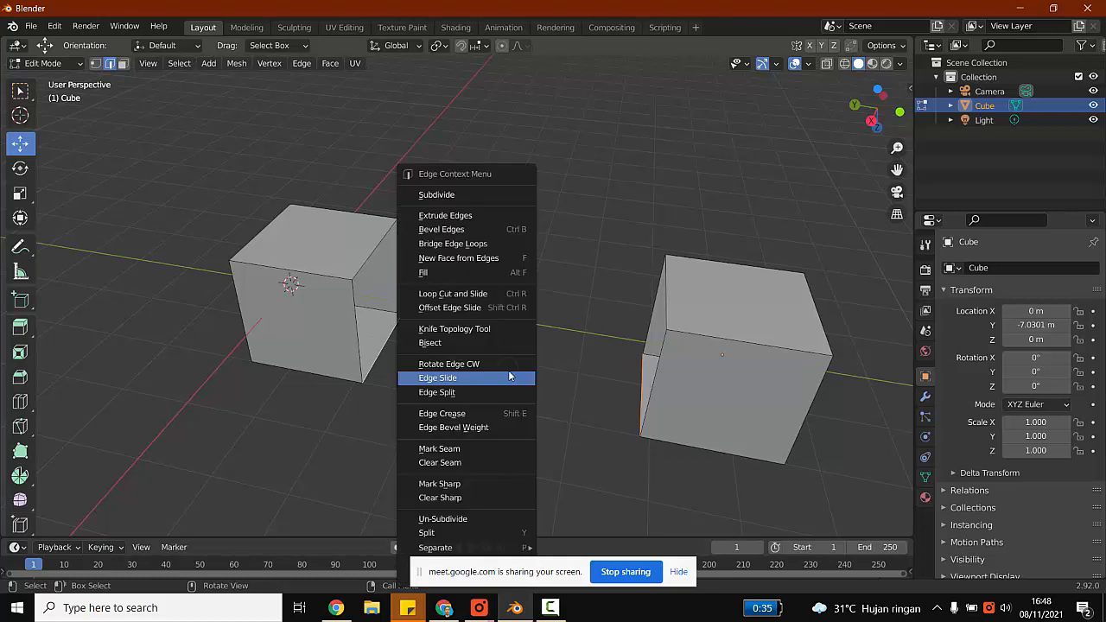
{"action": "left_click", "coordinate": [511, 245]}
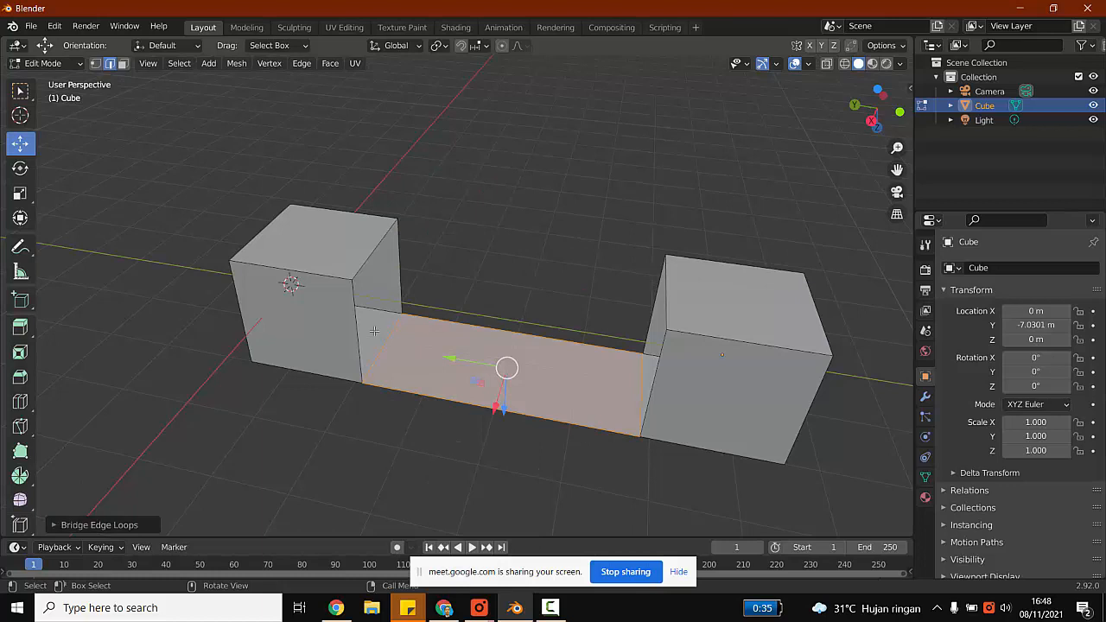
Bridge the inner upper edges of the two cubes with Bridge Edge Loops.
{"action": "left_click", "coordinate": [370, 248]}
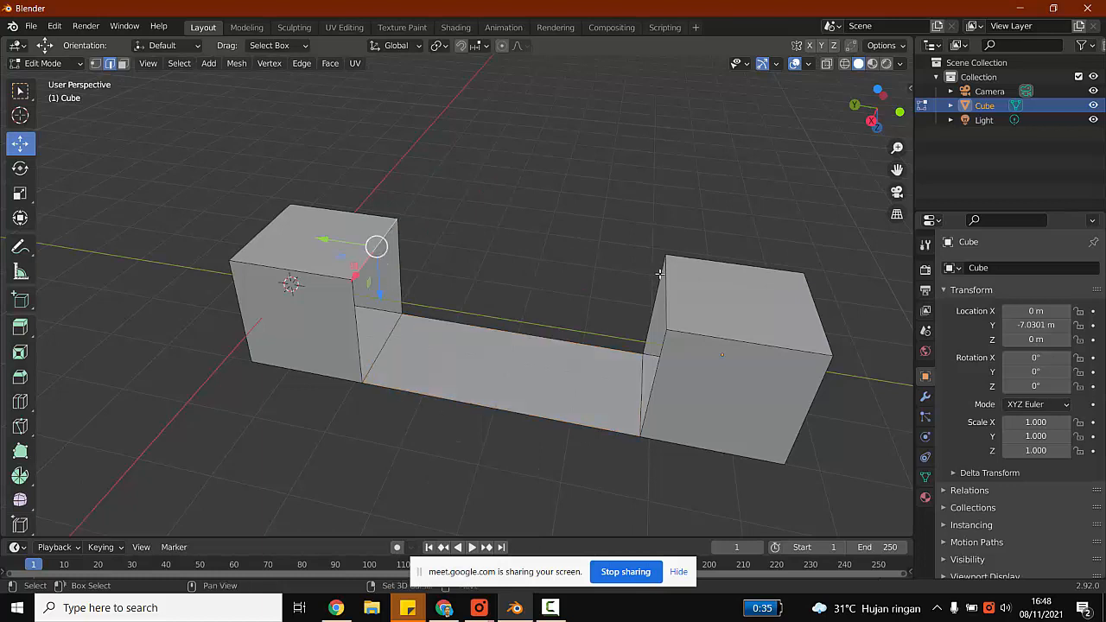
{"action": "left_click", "coordinate": [667, 280], "text": "shift"}
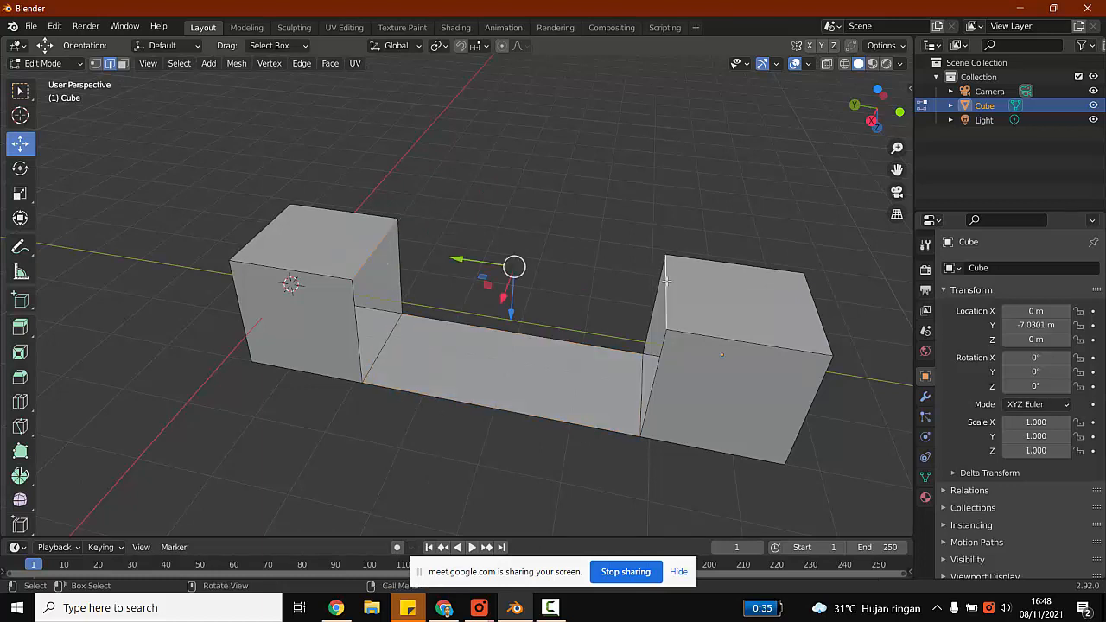
{"action": "right_click", "coordinate": [666, 280]}
{"action": "left_click", "coordinate": [611, 239]}
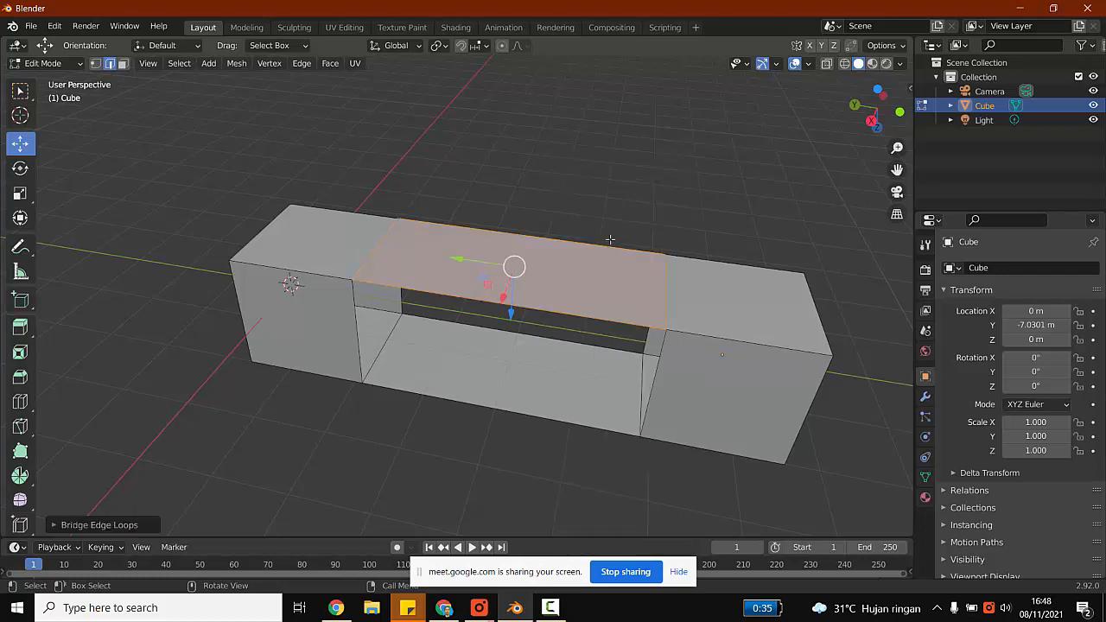
Bridge the inner vertical edges on the front side of the two cubes to close that opening.
{"action": "left_click", "coordinate": [596, 185]}
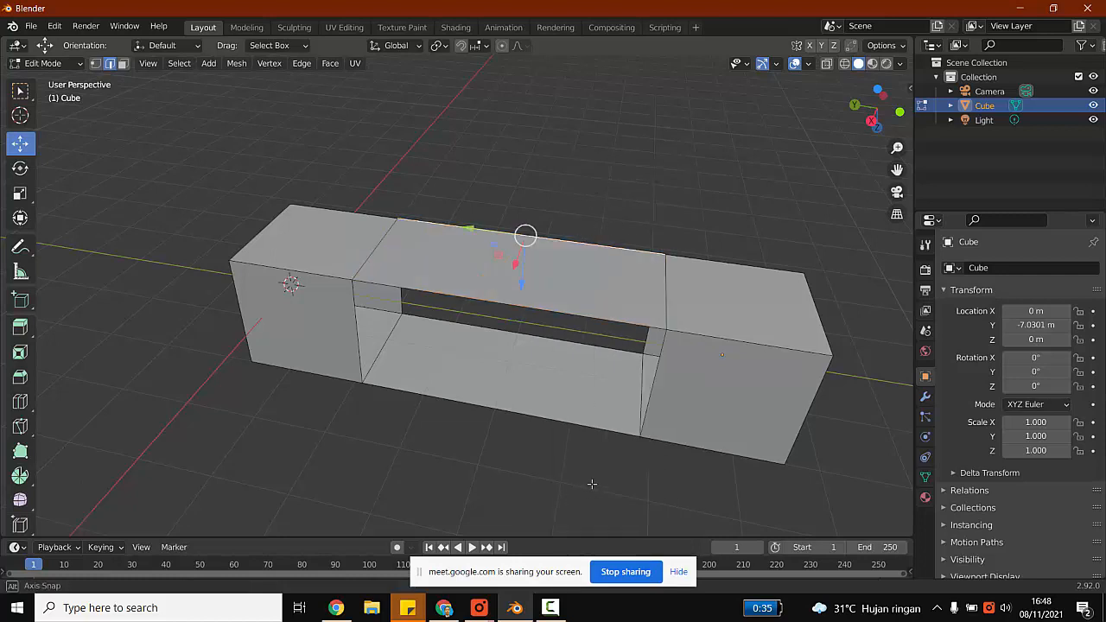
{"action": "middle_click_drag", "start_coordinate": [597, 487], "coordinate": [594, 460]}
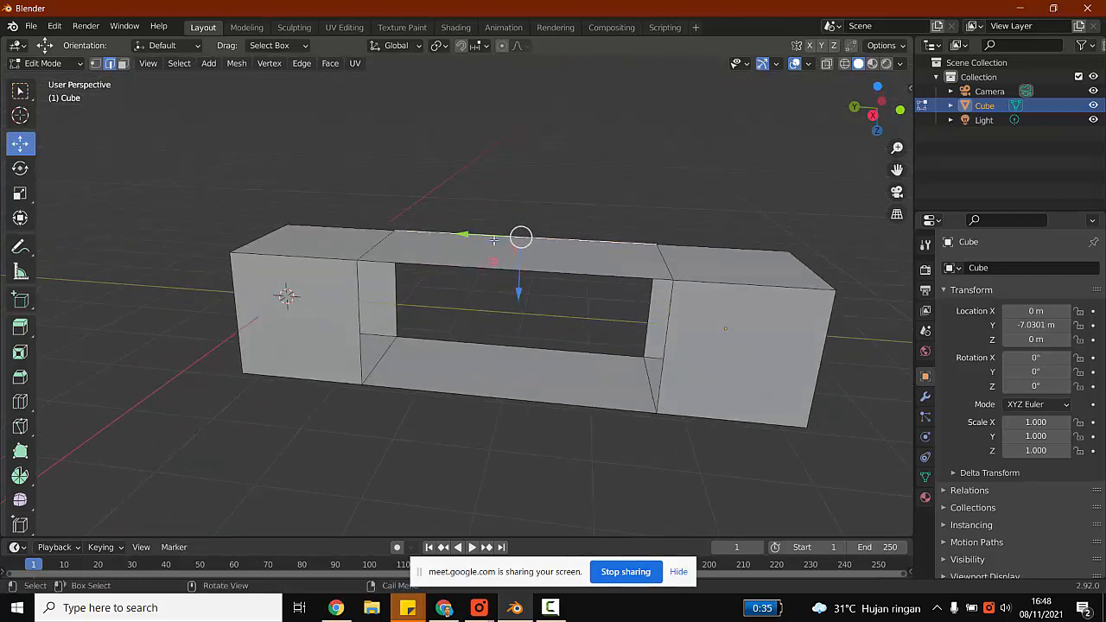
{"action": "left_click", "coordinate": [358, 303]}
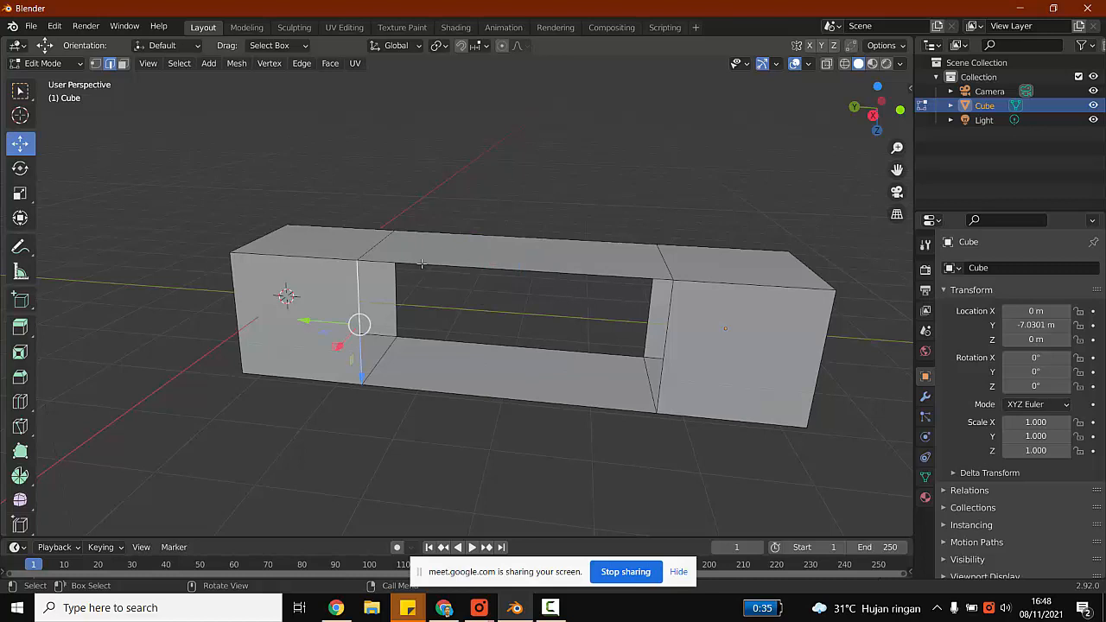
{"action": "left_click", "coordinate": [666, 320], "text": "shift"}
{"action": "right_click", "coordinate": [668, 322]}
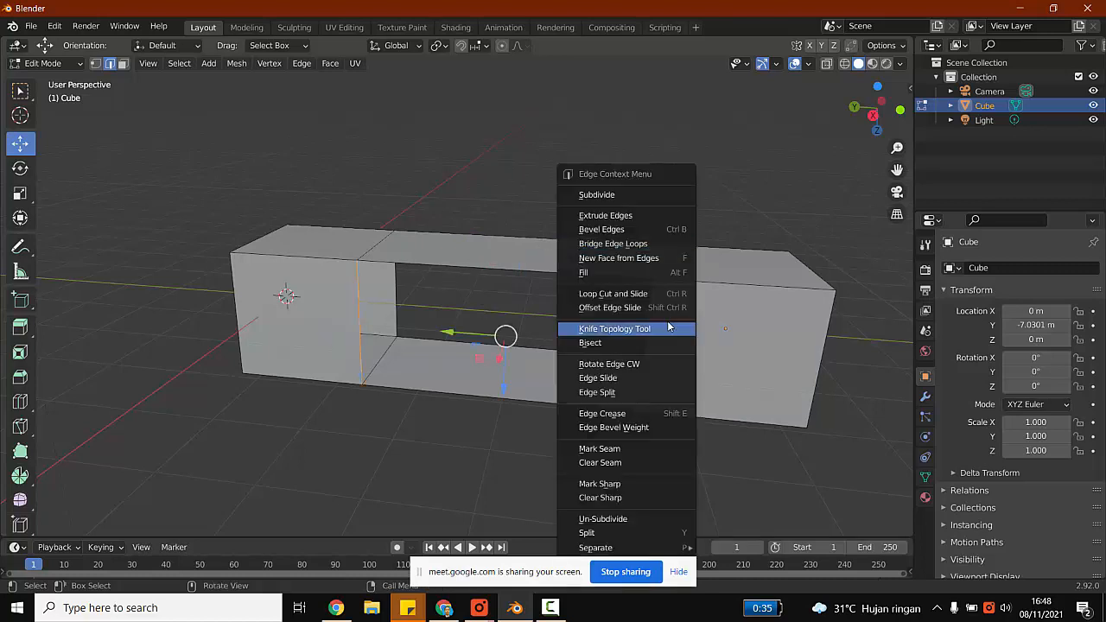
{"action": "left_click", "coordinate": [647, 246]}
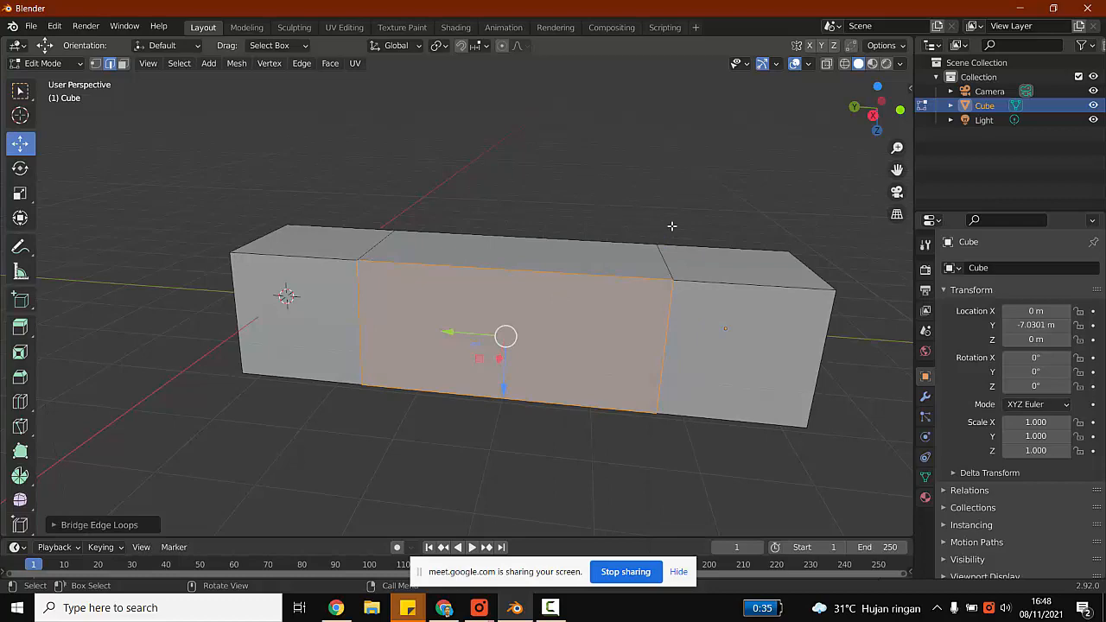
Bridge the upper and lower edges of the remaining open side between the two cubes with Bridge Edge Loops.
{"action": "middle_click_drag", "start_coordinate": [671, 226], "coordinate": [451, 394]}
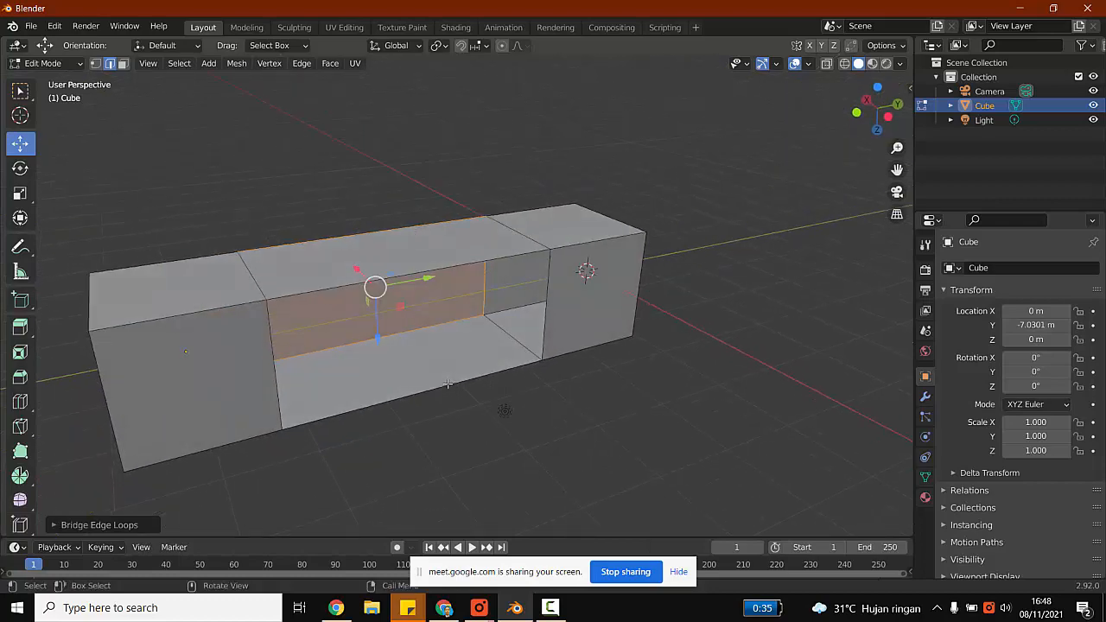
{"action": "left_click", "coordinate": [448, 383]}
{"action": "left_click", "coordinate": [495, 256], "text": "shift"}
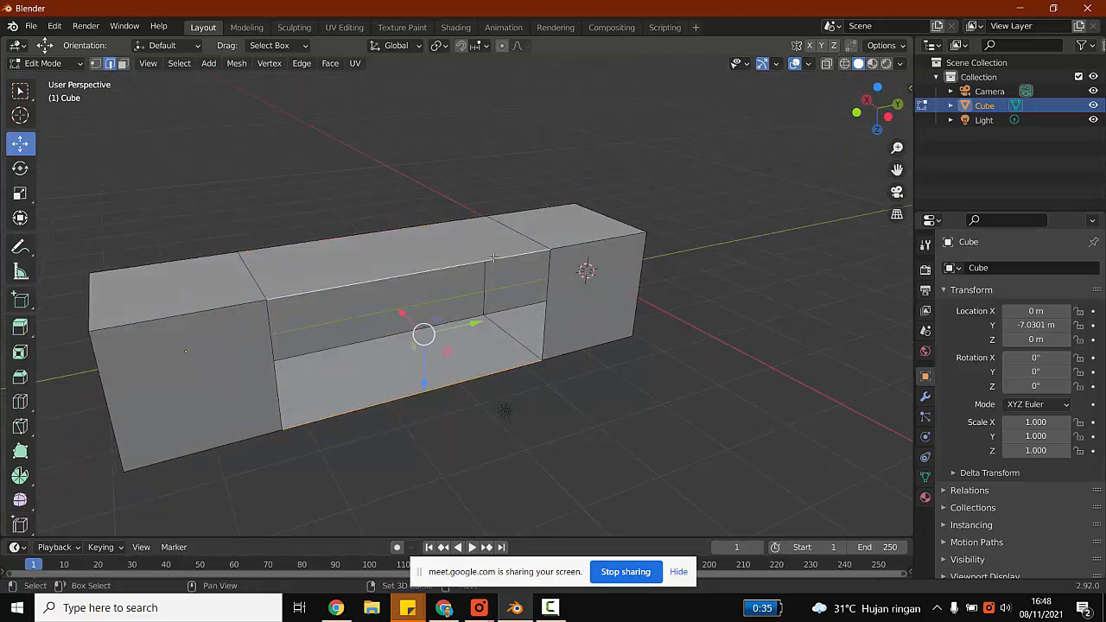
{"action": "right_click", "coordinate": [495, 259]}
{"action": "right_click", "coordinate": [430, 336]}
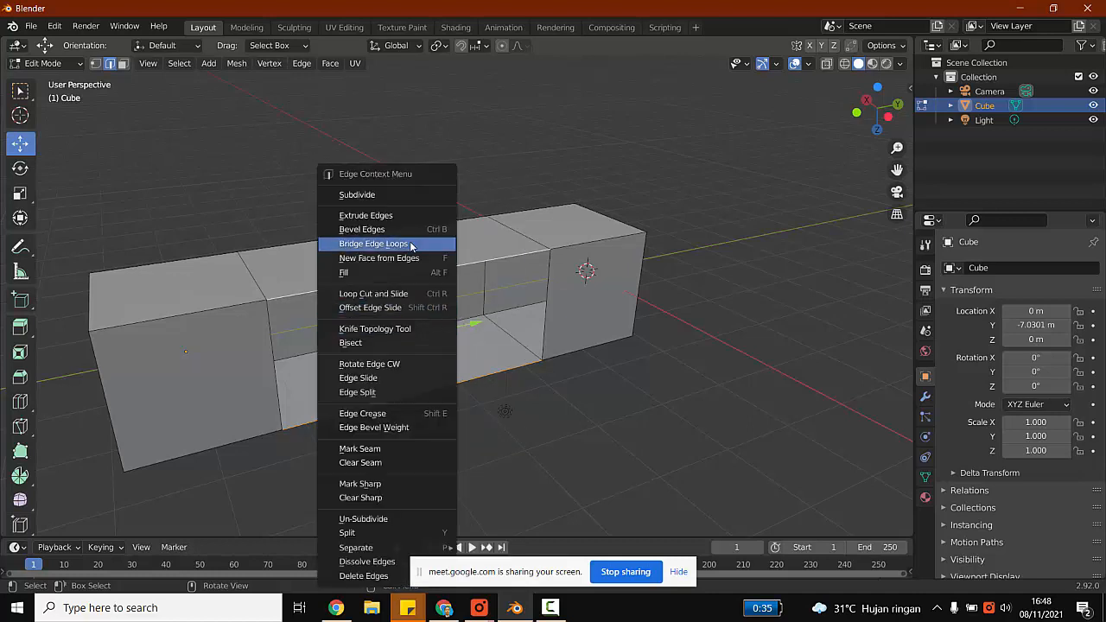
{"action": "left_click", "coordinate": [373, 243]}
{"action": "key", "text": "alt+a"}
{"action": "middle_click_drag", "start_coordinate": [457, 328], "coordinate": [554, 366]}
{"action": "scroll", "coordinate": [557, 233], "scroll_direction": "up", "scroll_amount": 1}
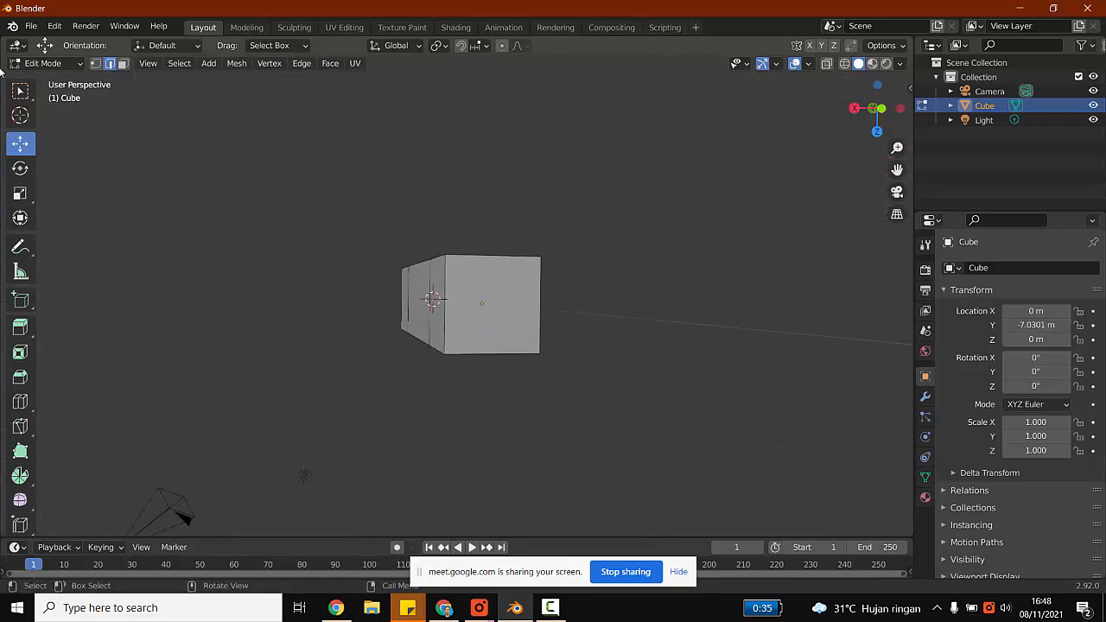
Open the recent file latihan membuat bodi karakter4.blend without saving the cube scene.
{"action": "left_click", "coordinate": [31, 26]}
{"action": "mouse_move", "coordinate": [103, 102]}
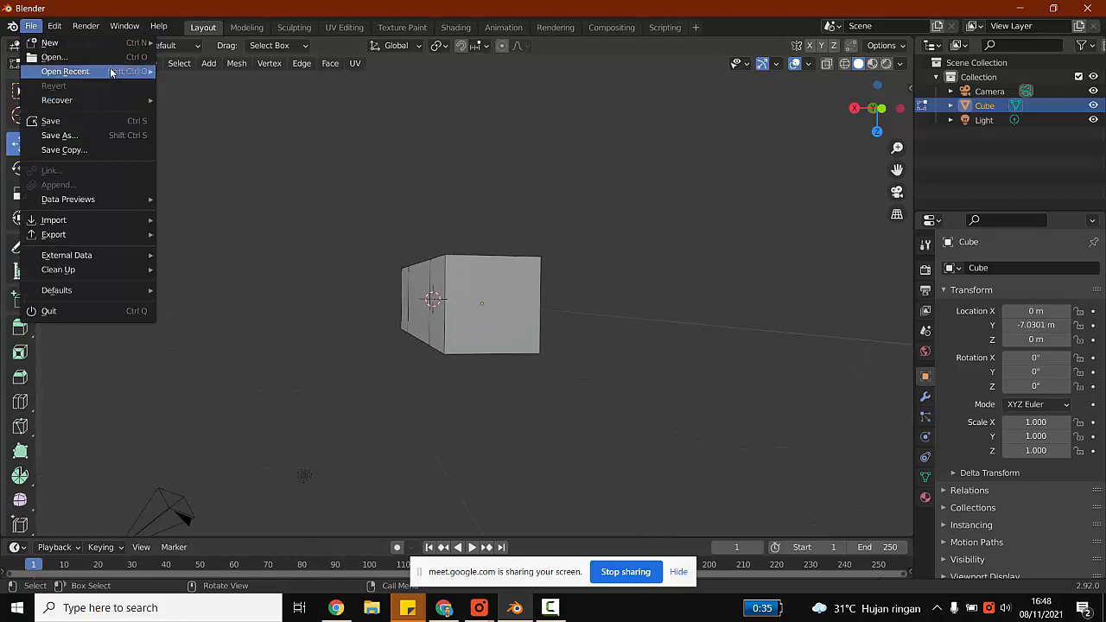
{"action": "mouse_move", "coordinate": [110, 72]}
{"action": "left_click", "coordinate": [258, 71]}
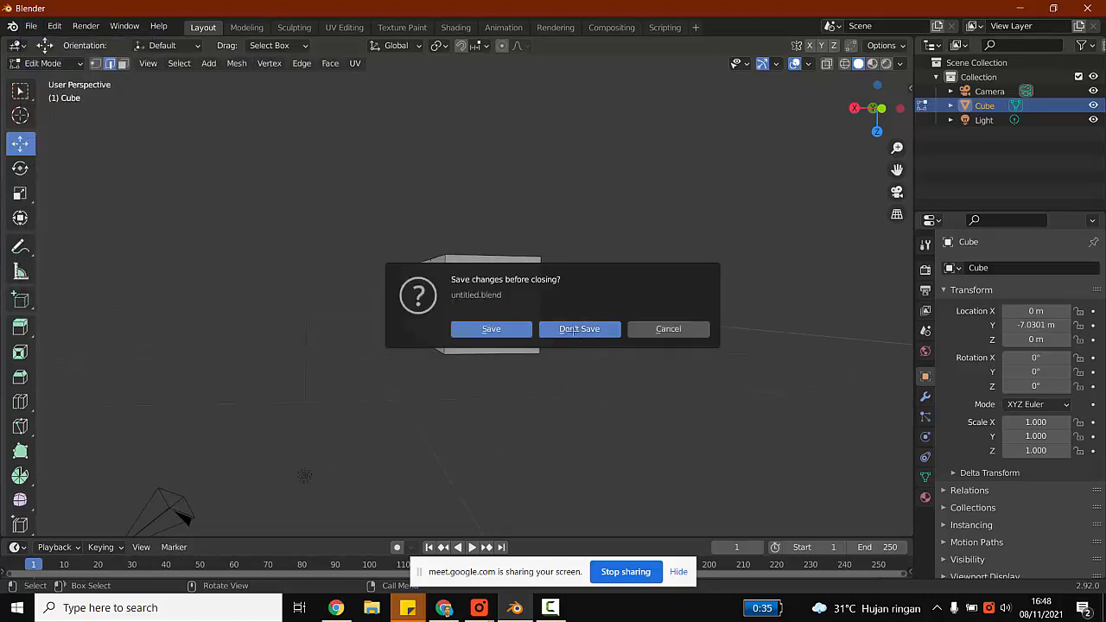
{"action": "left_click", "coordinate": [572, 329]}
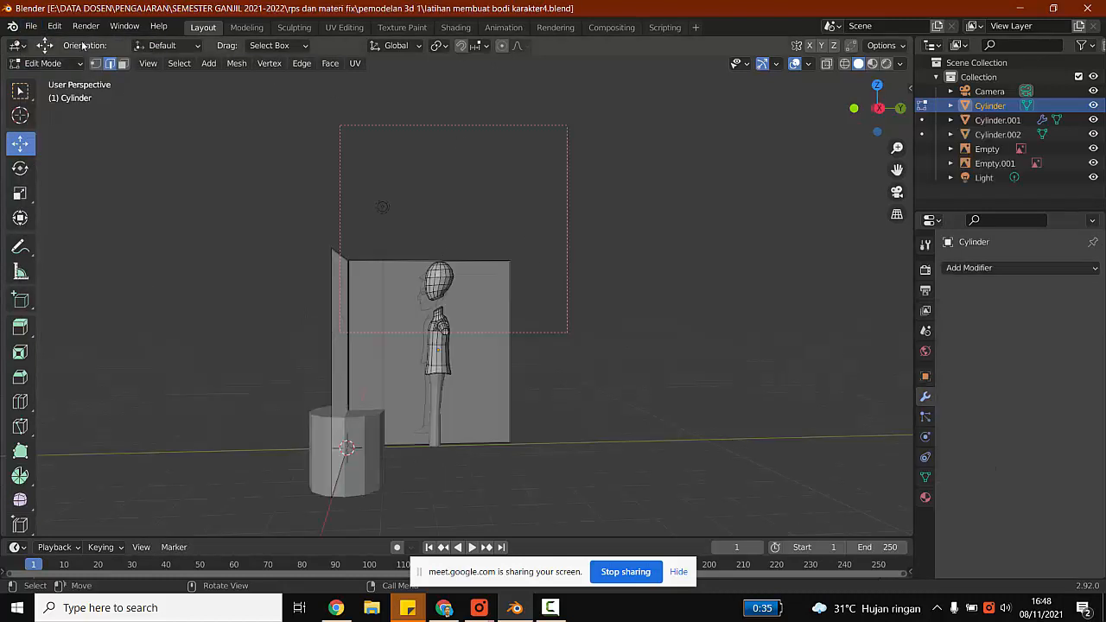
Open the recent file latihan membuat bodi karakter3.blend and select the character's body.
{"action": "left_click", "coordinate": [30, 27]}
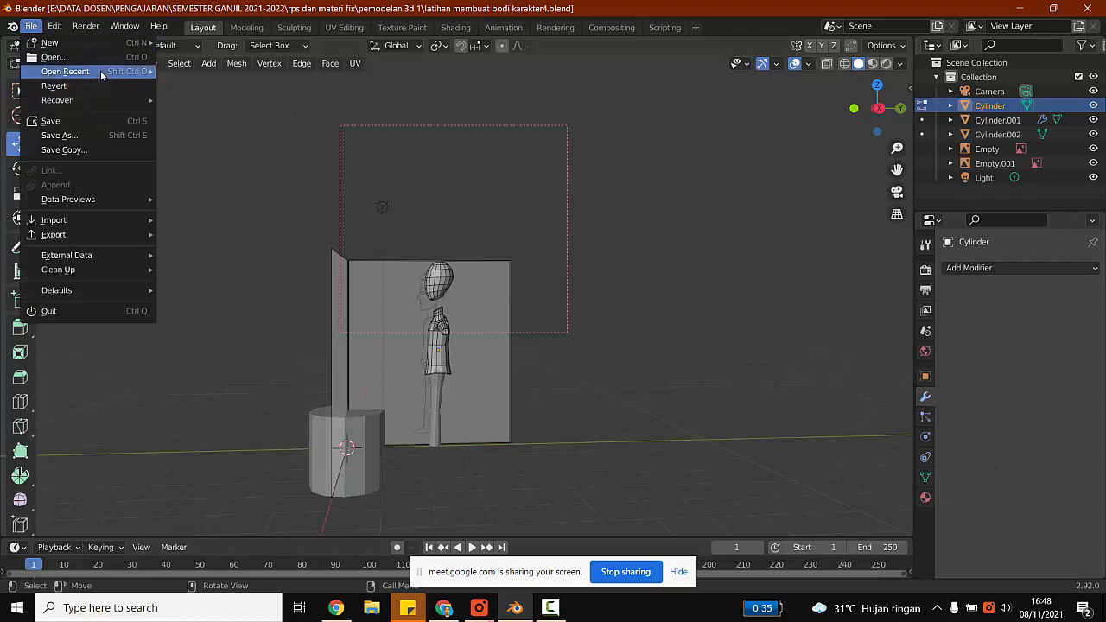
{"action": "mouse_move", "coordinate": [111, 74]}
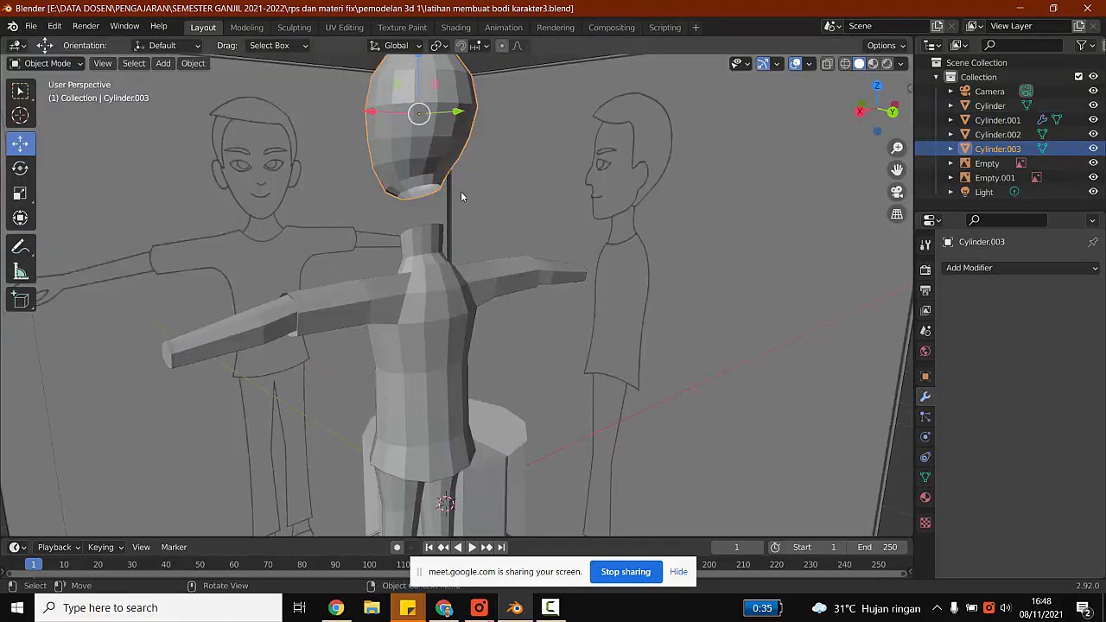
{"action": "scroll", "coordinate": [460, 195], "scroll_direction": "up", "scroll_amount": 8}
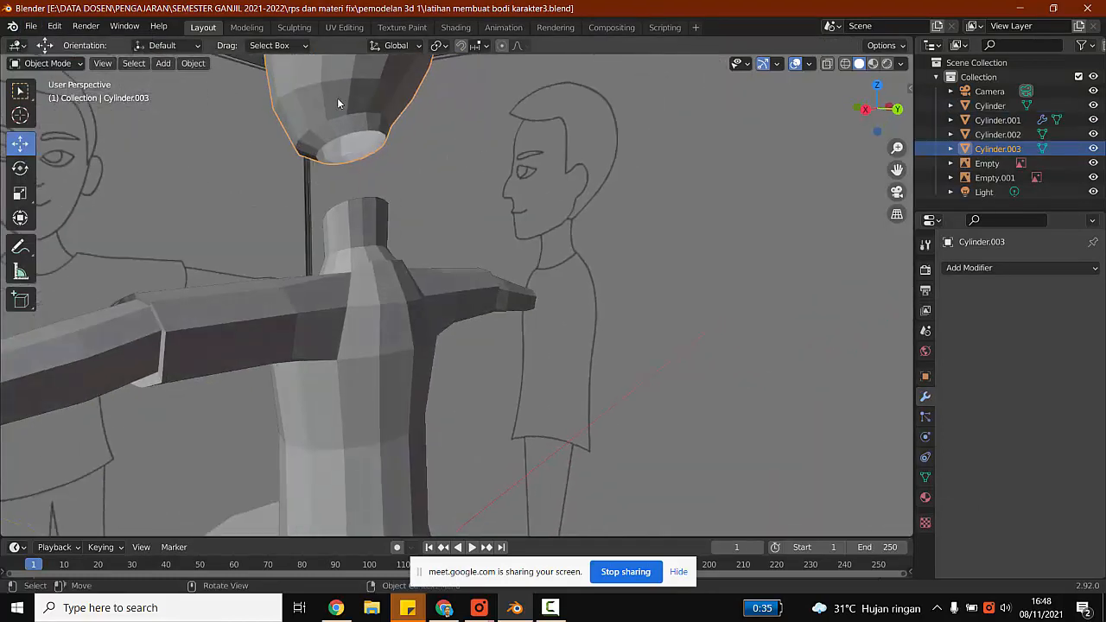
{"action": "left_click", "coordinate": [369, 227]}
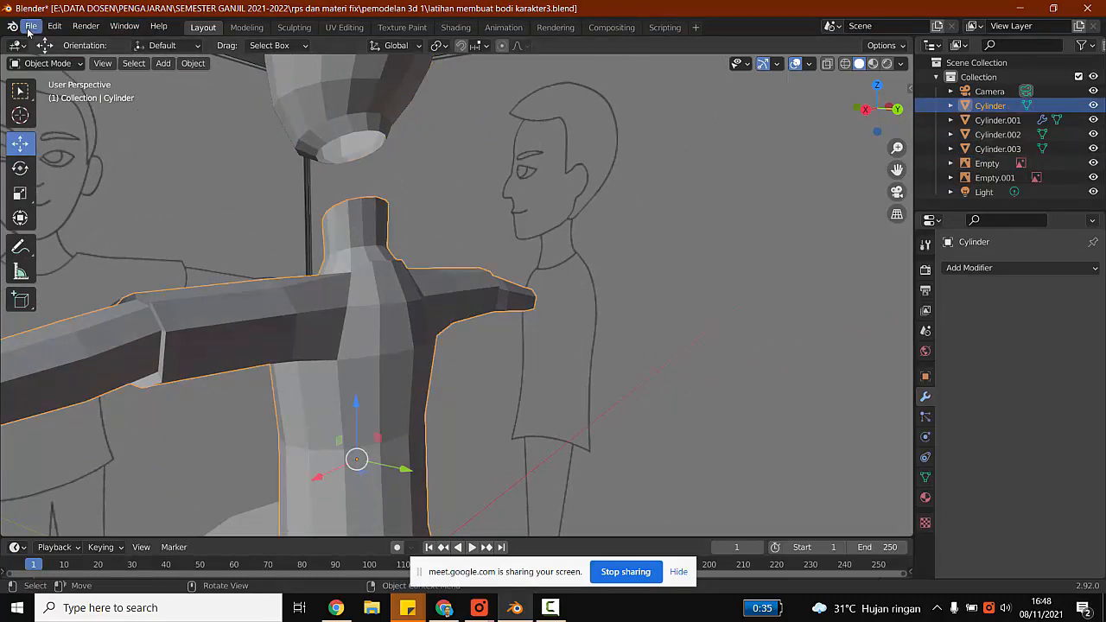
Save a copy of the character file under the name latihan membuat bodi karakter5.blend.
{"action": "left_click", "coordinate": [31, 26]}
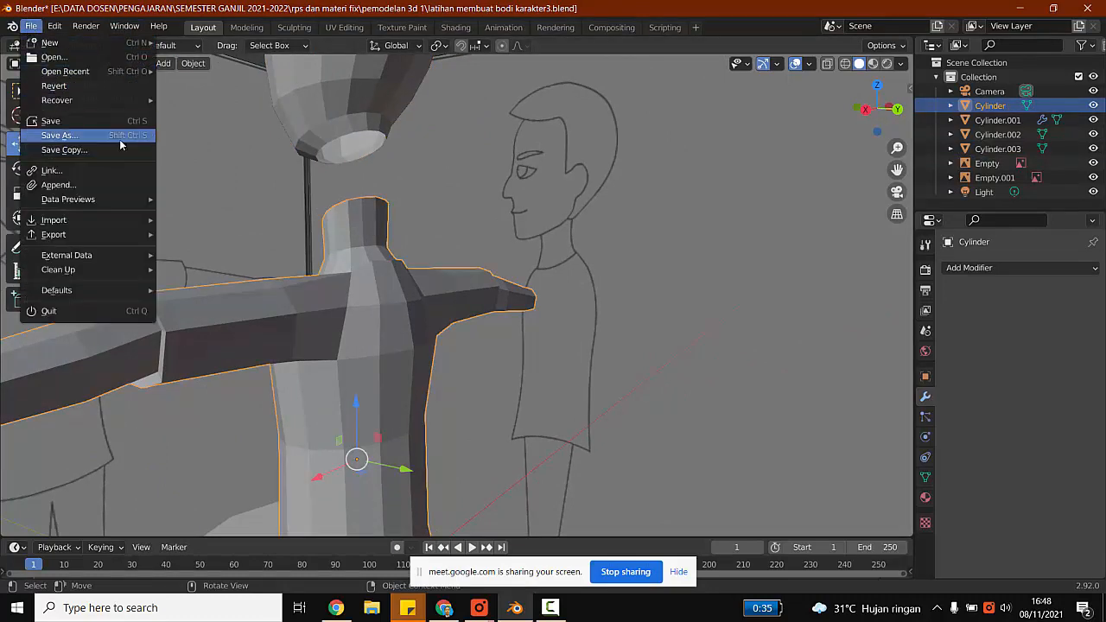
{"action": "left_click", "coordinate": [60, 135]}
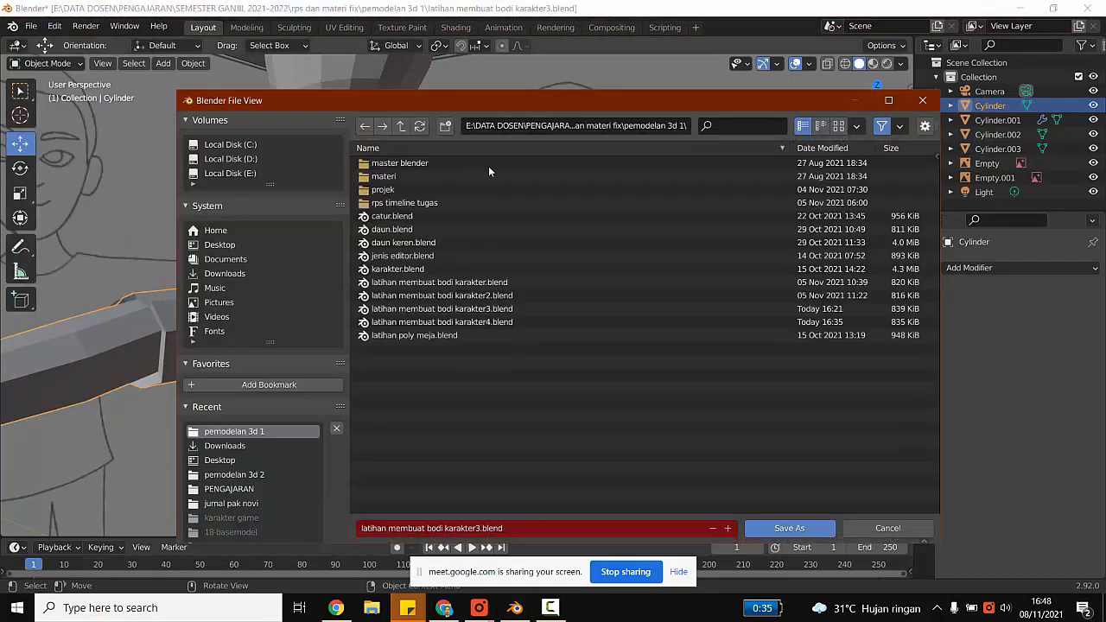
{"action": "left_click", "coordinate": [476, 528]}
{"action": "left_click", "coordinate": [480, 528]}
{"action": "key", "text": "BackSpace"}
{"action": "type", "text": "5"}
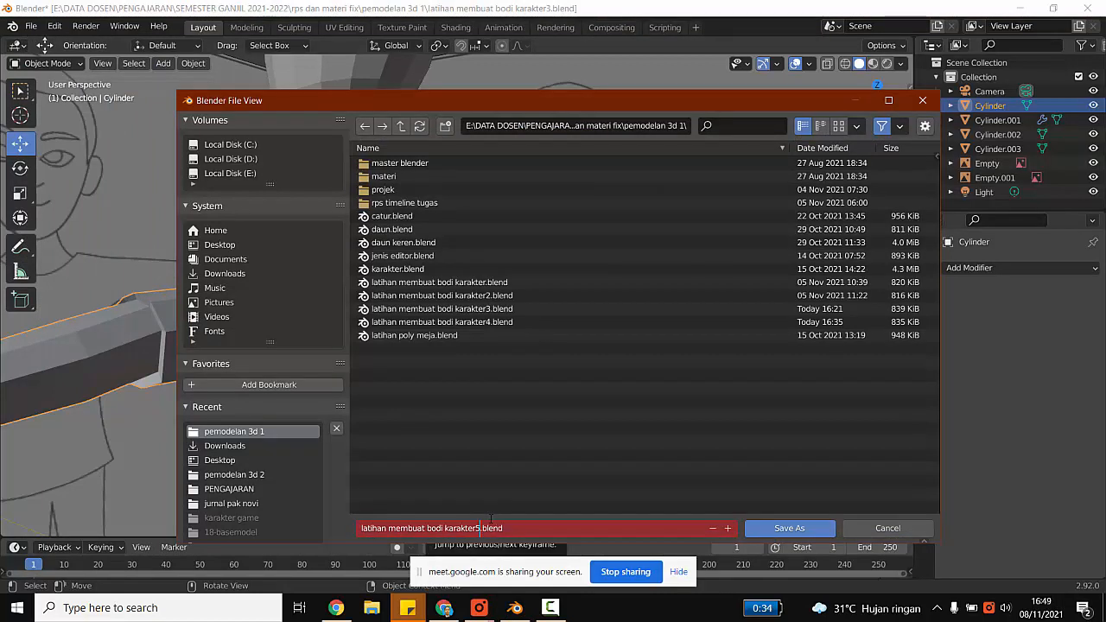
{"action": "key", "text": "Return"}
{"action": "left_click", "coordinate": [762, 528]}
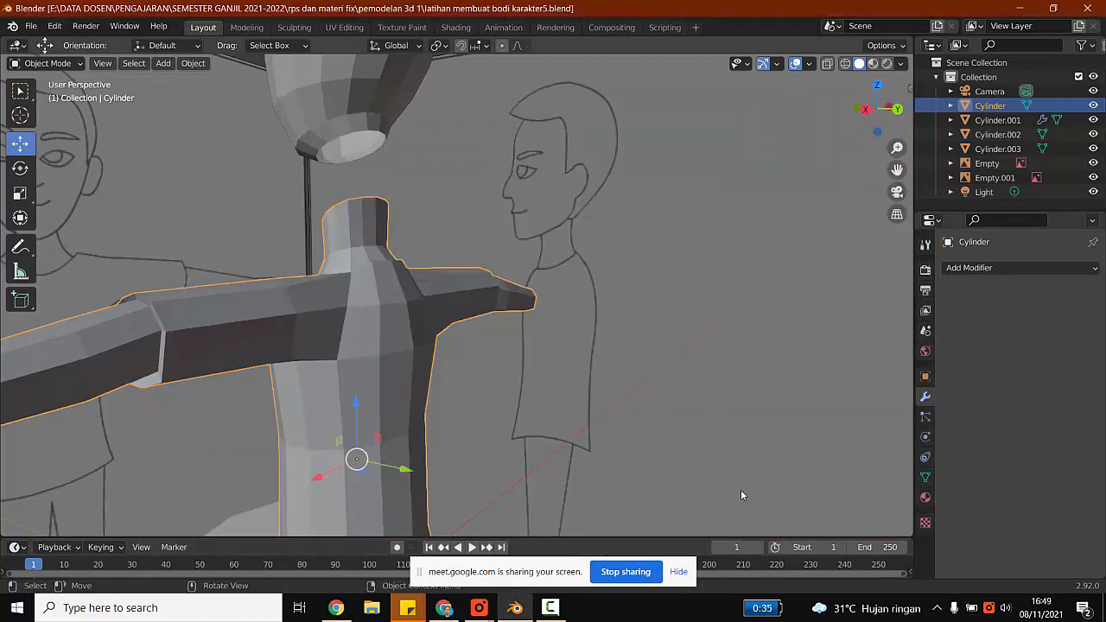
Select the character's body and head and join them into one object.
{"action": "left_click", "coordinate": [431, 209]}
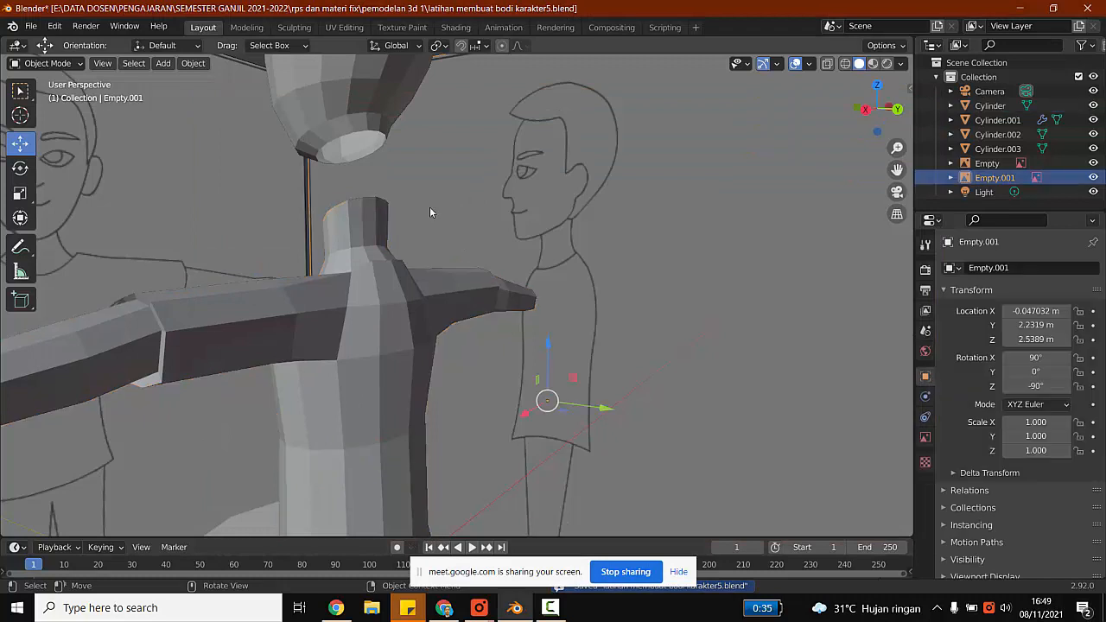
{"action": "left_click", "coordinate": [351, 269]}
{"action": "left_click", "coordinate": [338, 108], "text": "shift"}
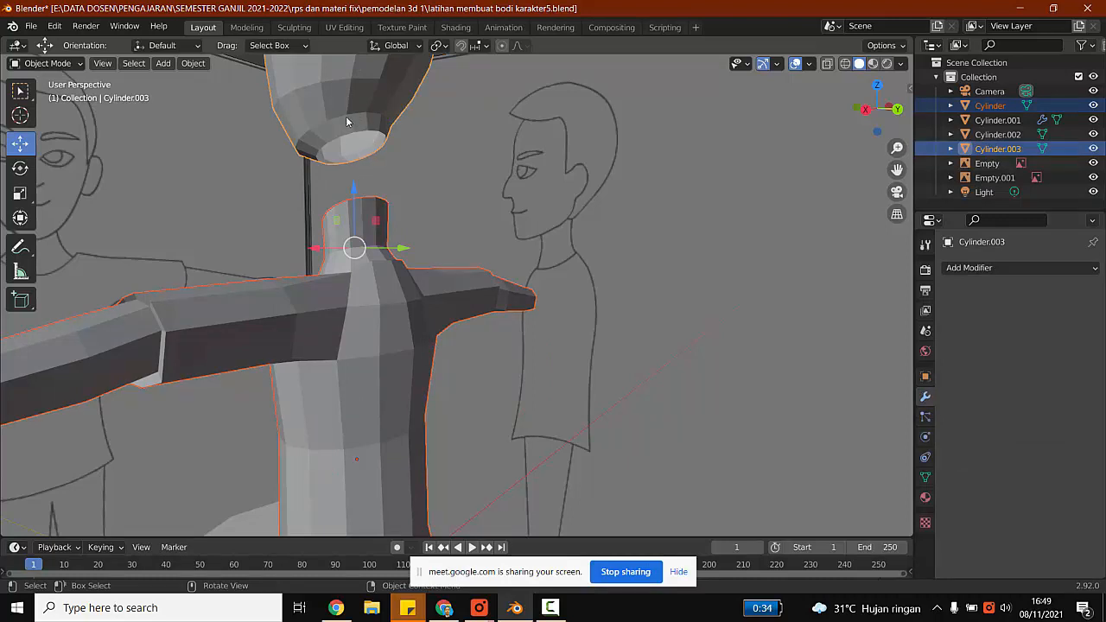
{"action": "left_click", "coordinate": [473, 171]}
{"action": "left_click", "coordinate": [368, 220]}
{"action": "left_click", "coordinate": [355, 115], "text": "shift"}
{"action": "middle_click_drag", "start_coordinate": [341, 162], "coordinate": [350, 141]}
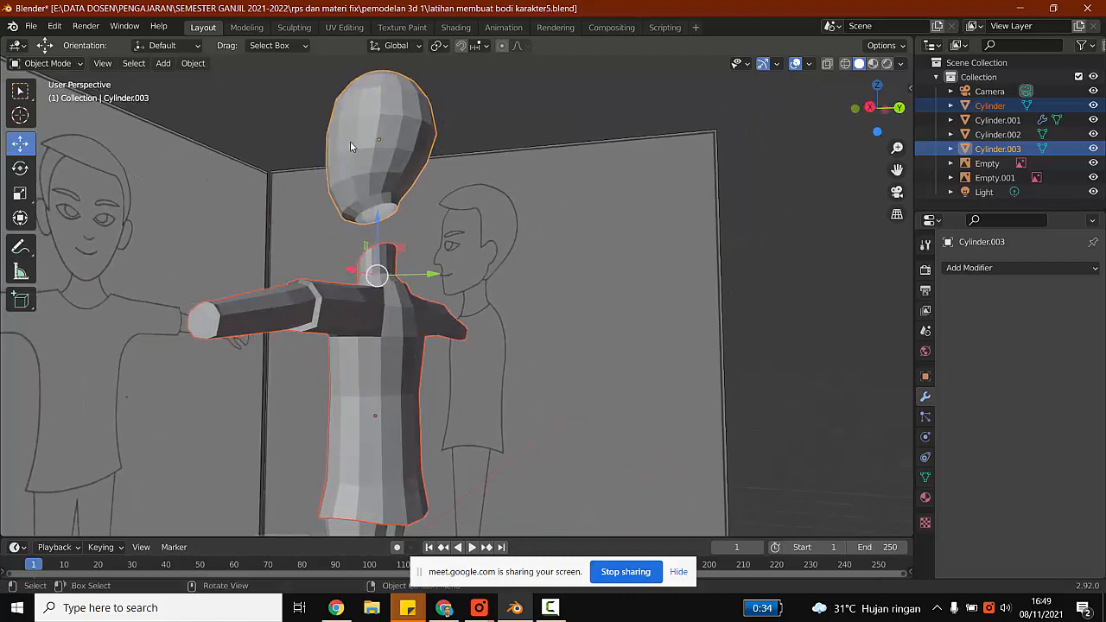
{"action": "scroll", "coordinate": [350, 143], "scroll_direction": "up", "scroll_amount": 3}
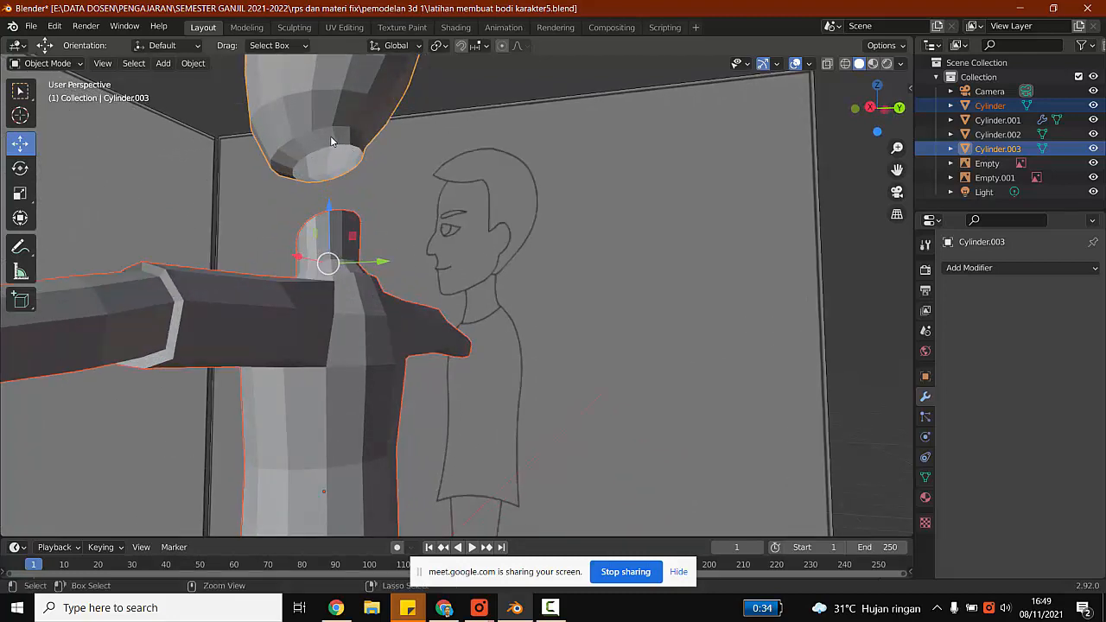
{"action": "key", "text": "ctrl+j"}
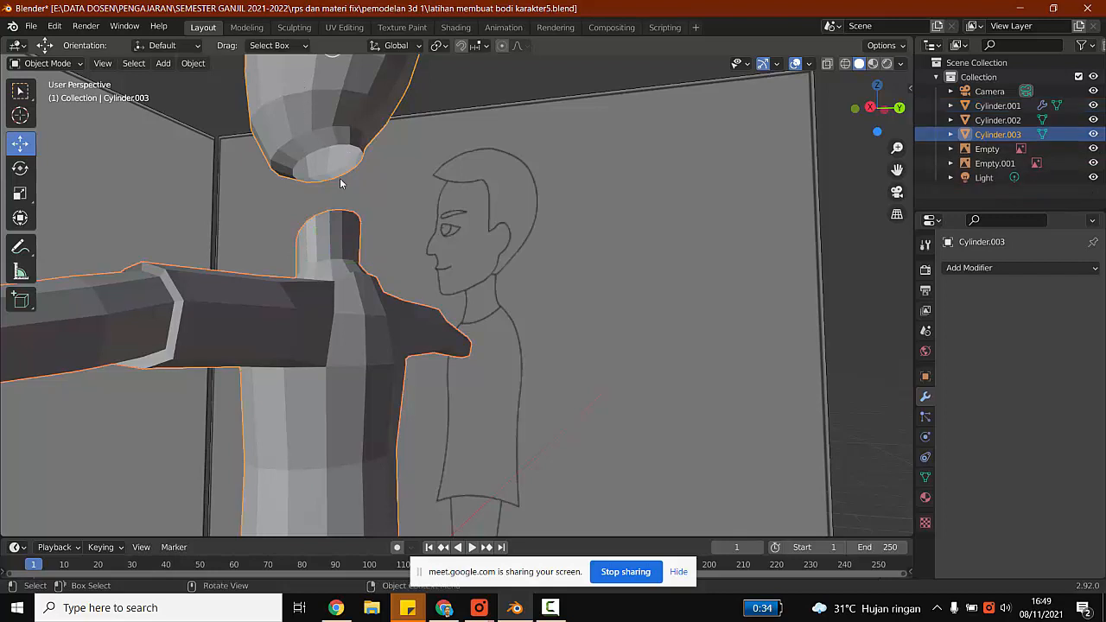
Switch the joined head and body object to Edit Mode.
{"action": "mouse_move", "coordinate": [340, 179]}
{"action": "middle_mouse_down"}
{"action": "mouse_move", "coordinate": [349, 189]}
{"action": "mouse_move", "coordinate": [339, 198]}
{"action": "middle_mouse_up"}
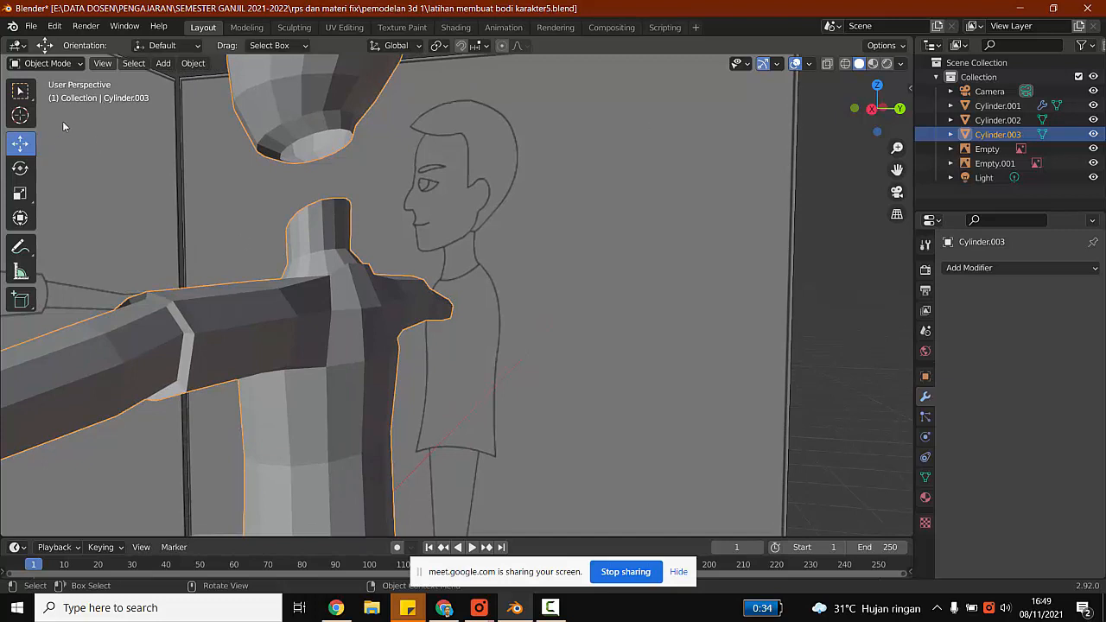
{"action": "left_click", "coordinate": [47, 63]}
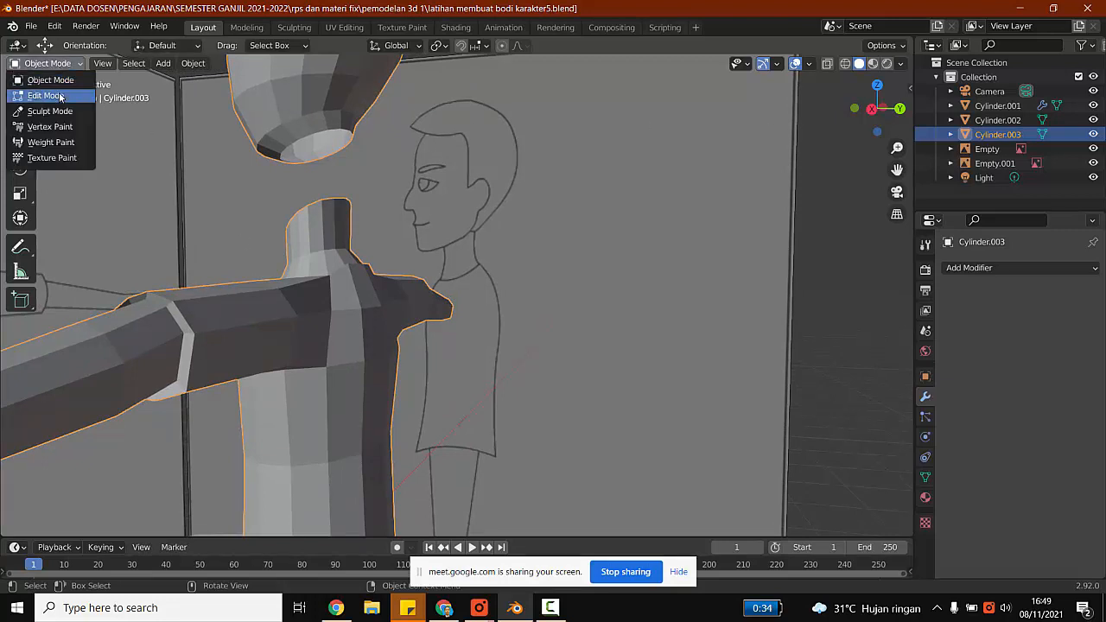
{"action": "left_click", "coordinate": [45, 92]}
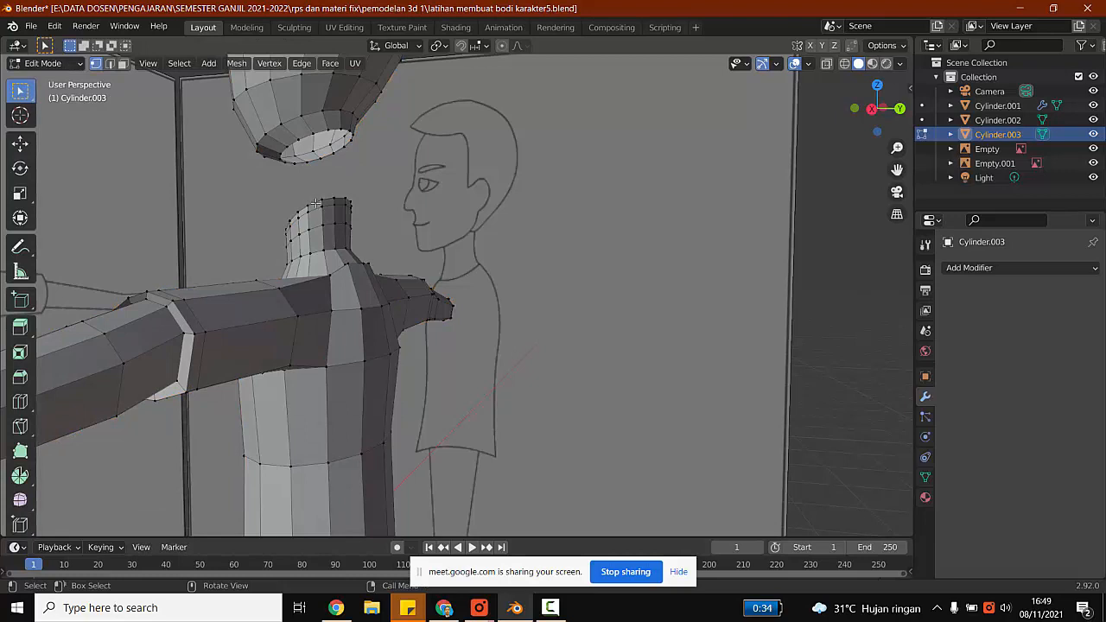
Try merging a neck rim vertex and a head opening vertex At Center, and undo the merge.
{"action": "left_click", "coordinate": [329, 193]}
{"action": "right_click", "coordinate": [316, 166]}
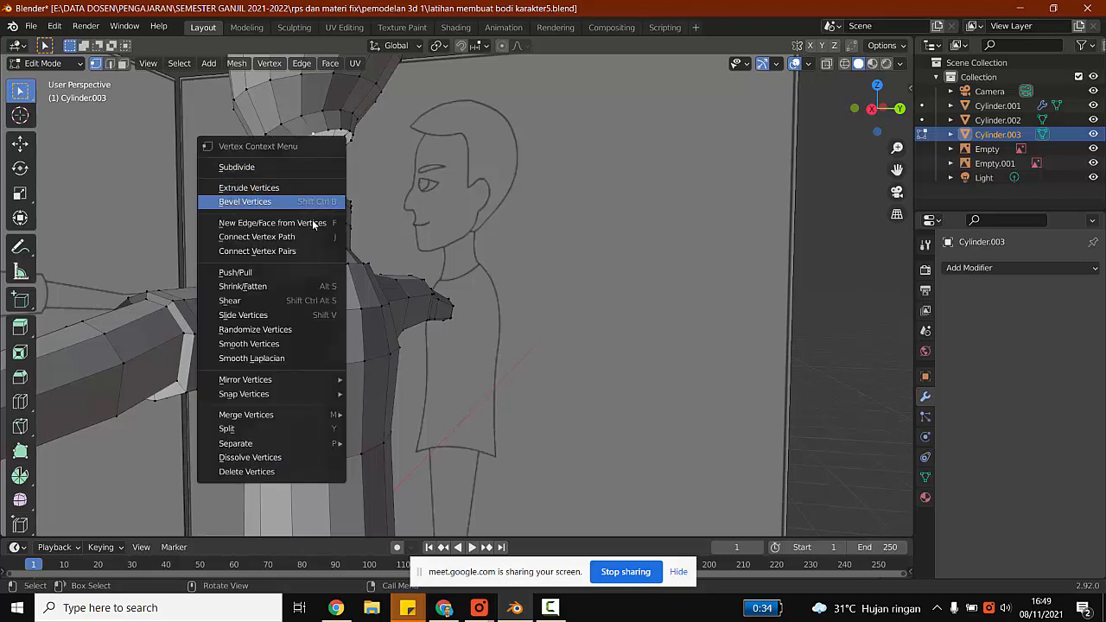
{"action": "mouse_move", "coordinate": [302, 393]}
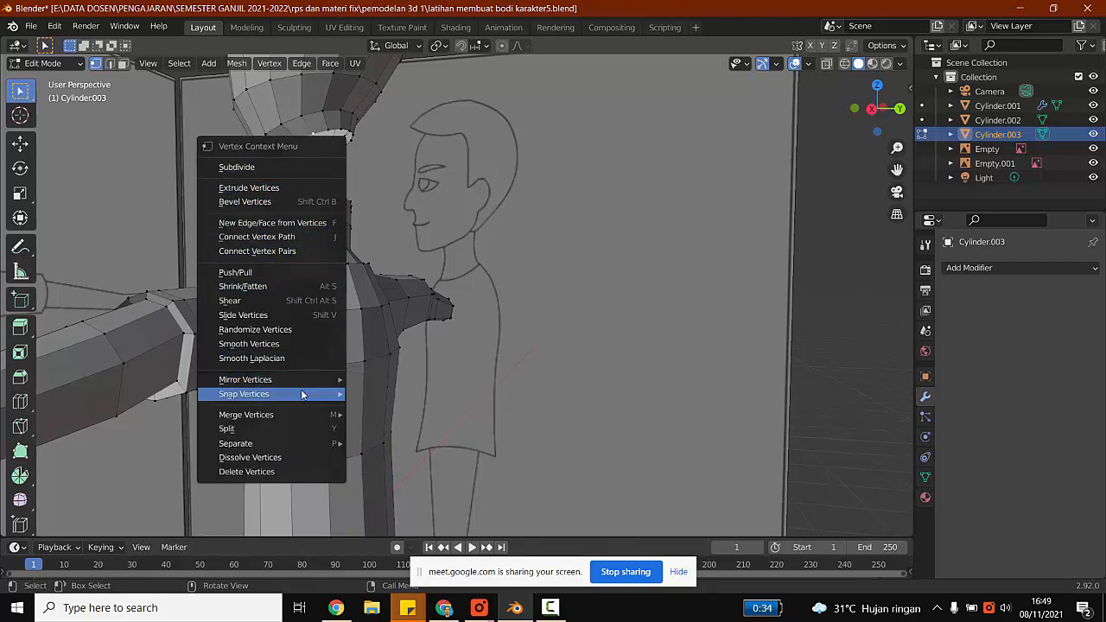
{"action": "mouse_move", "coordinate": [320, 414]}
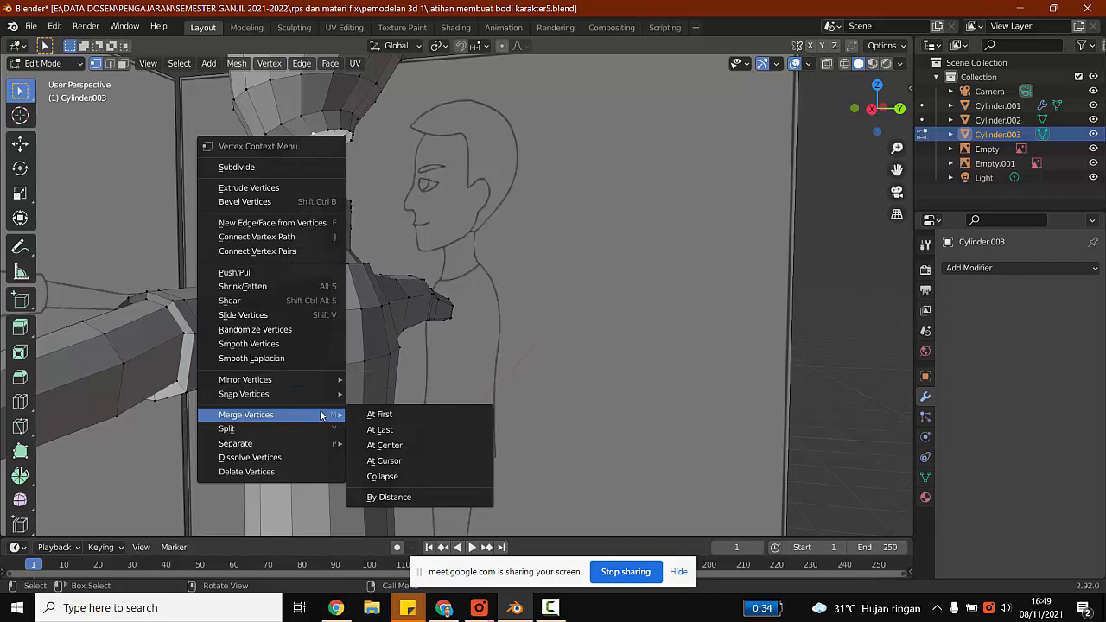
{"action": "left_click", "coordinate": [390, 446]}
{"action": "left_click", "coordinate": [406, 165]}
{"action": "middle_click_drag", "start_coordinate": [405, 165], "coordinate": [328, 191]}
{"action": "key", "text": "ctrl+z"}
{"action": "key", "text": "ctrl+z"}
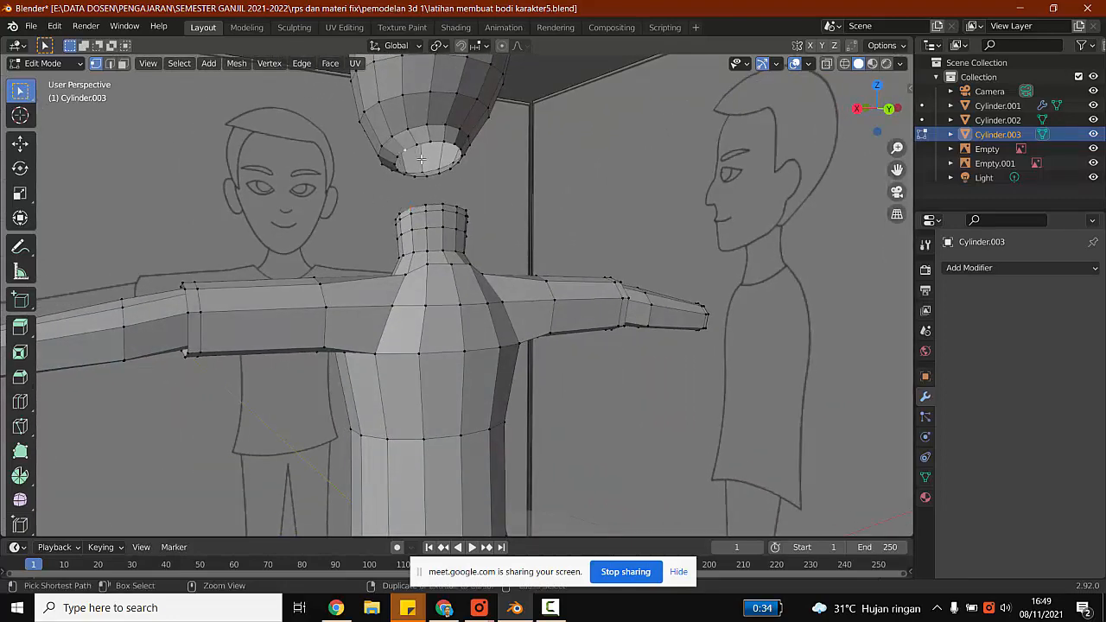
Merge a neck rim vertex onto the matching vertex of the head's lower opening using At Last.
{"action": "middle_click_drag", "start_coordinate": [411, 155], "coordinate": [335, 106]}
{"action": "right_click", "coordinate": [333, 104]}
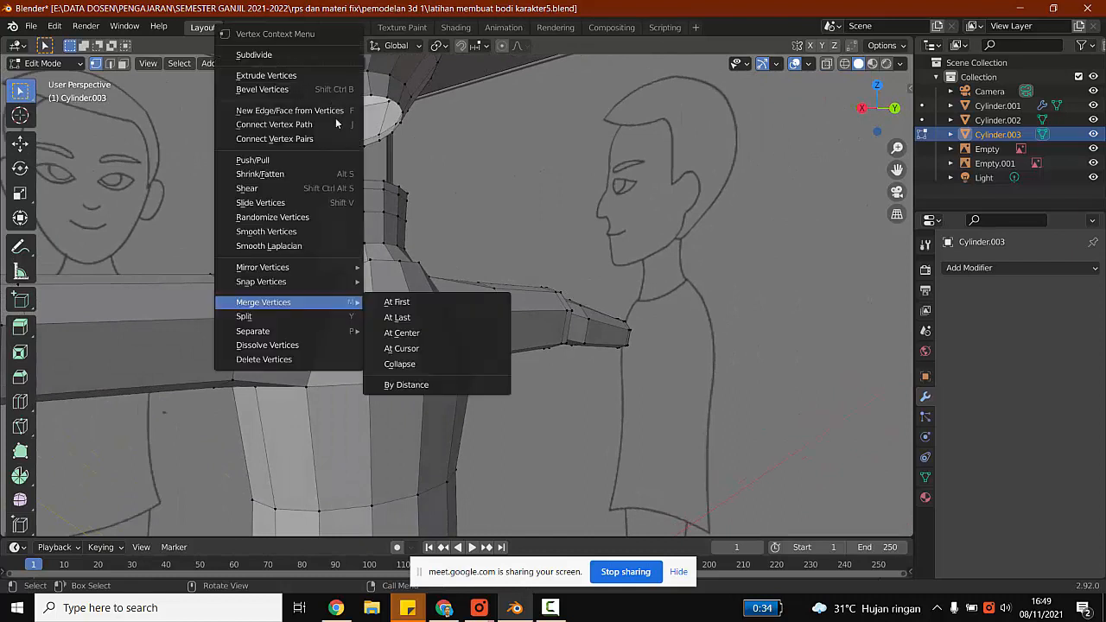
{"action": "mouse_move", "coordinate": [294, 302]}
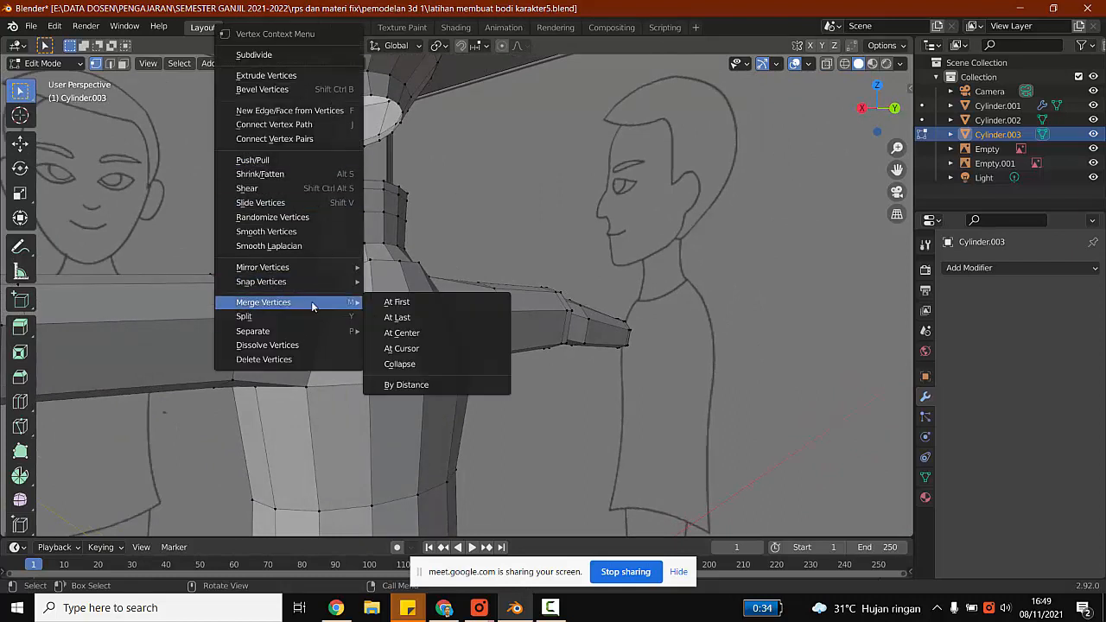
{"action": "left_click", "coordinate": [419, 318]}
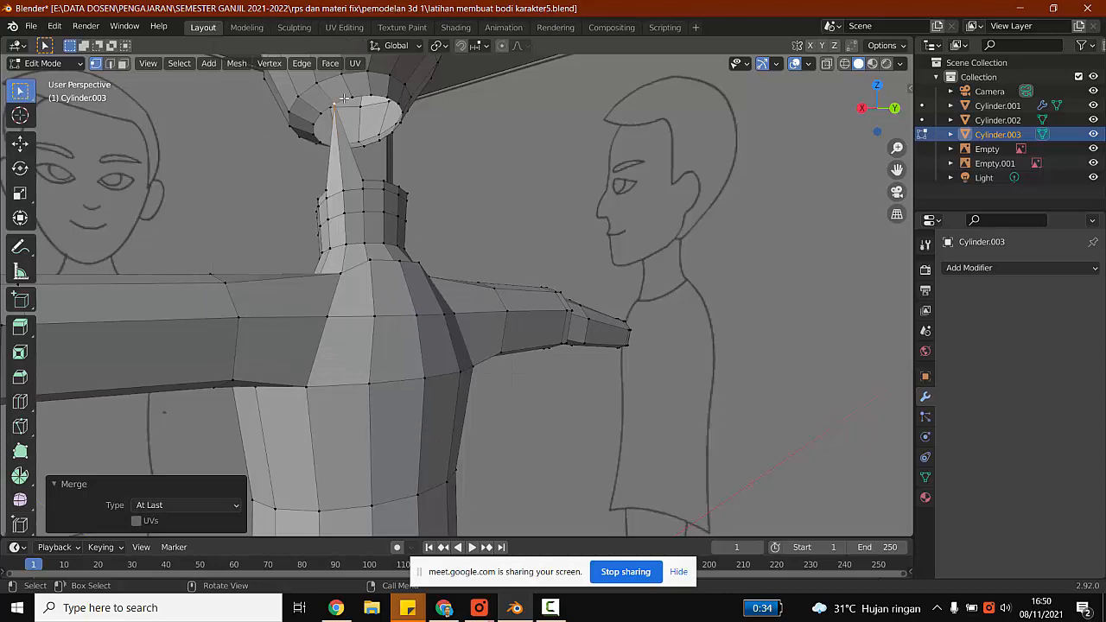
Merge the adjacent neck rim vertex onto the neighbouring vertex of the head opening with At Last.
{"action": "left_click", "coordinate": [362, 134]}
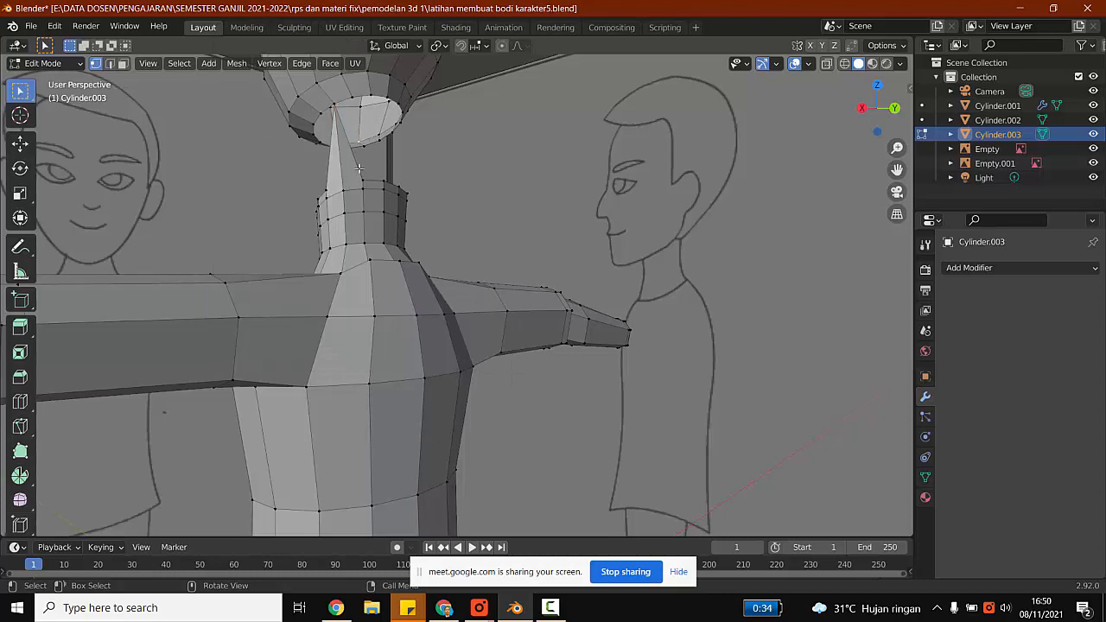
{"action": "right_click", "coordinate": [355, 97]}
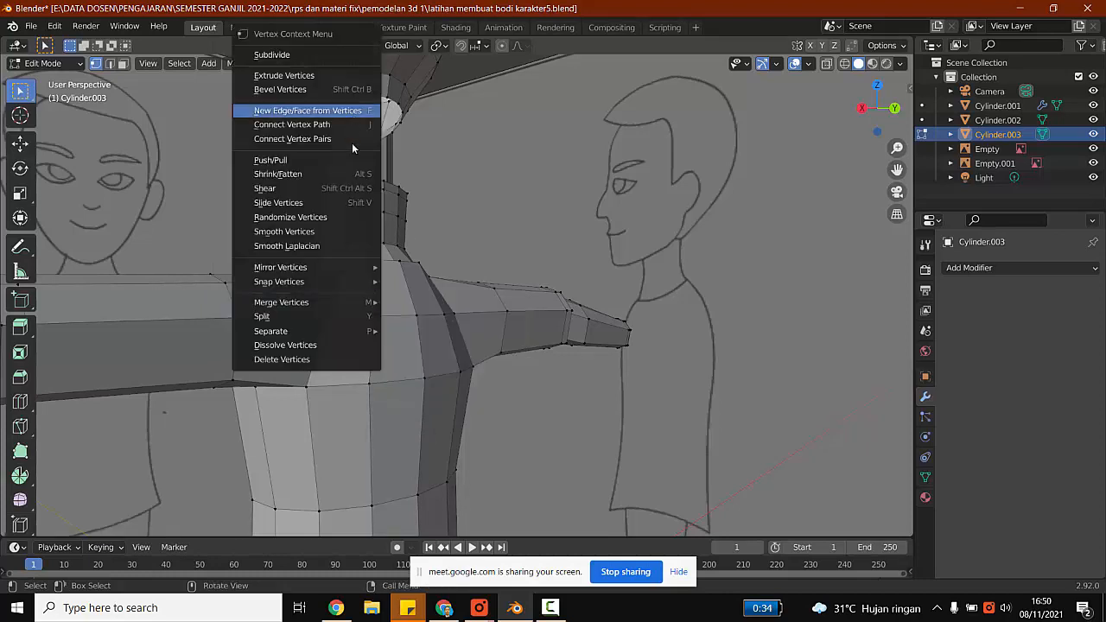
{"action": "mouse_move", "coordinate": [337, 302]}
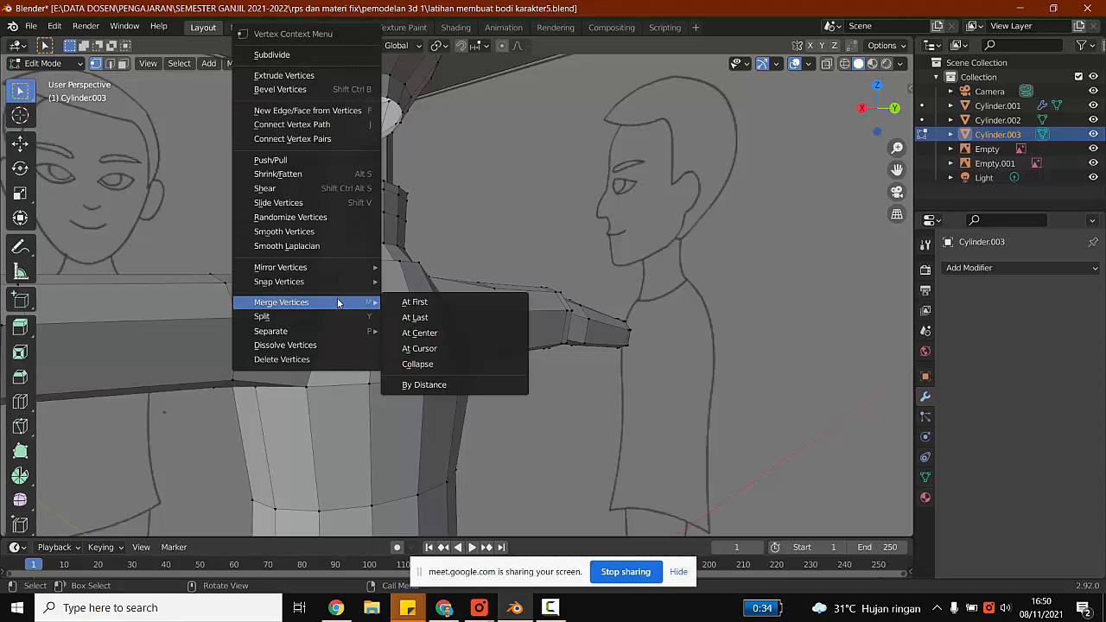
{"action": "left_click", "coordinate": [420, 317]}
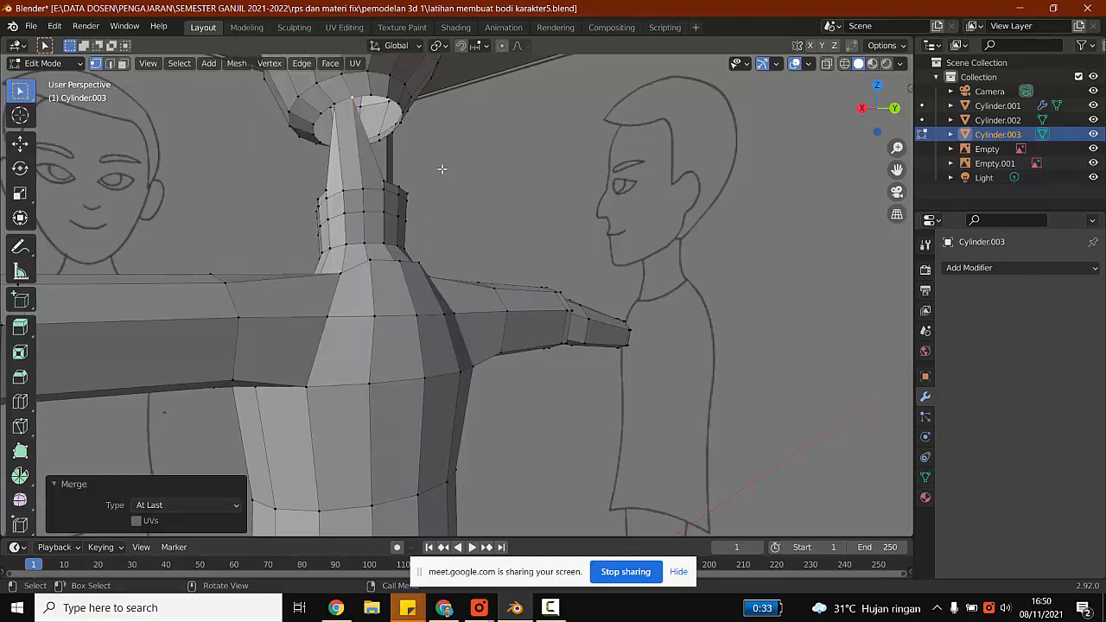
{"action": "middle_click_drag", "start_coordinate": [458, 177], "coordinate": [391, 169]}
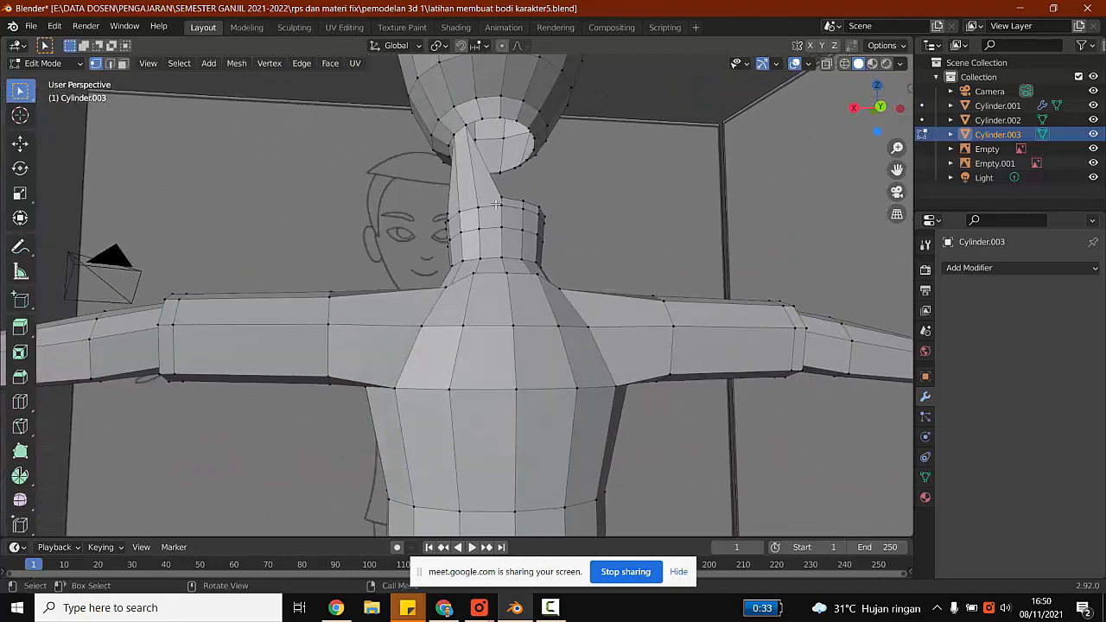
Merge the third neck rim vertex onto its matching head opening vertex using At Last.
{"action": "right_click", "coordinate": [482, 119]}
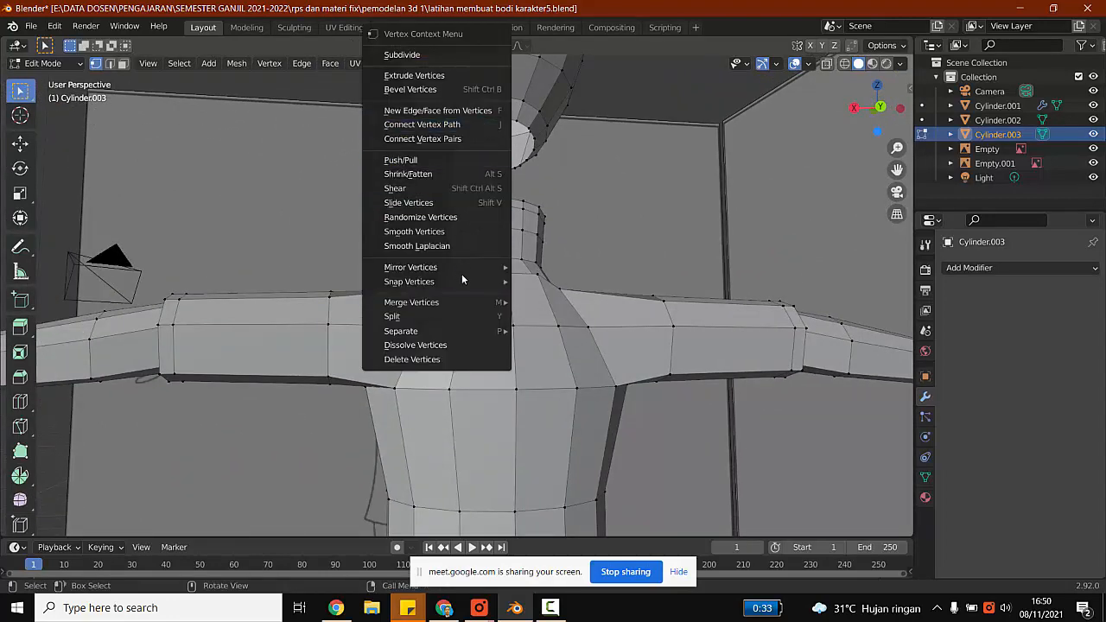
{"action": "mouse_move", "coordinate": [462, 281]}
{"action": "mouse_move", "coordinate": [464, 301]}
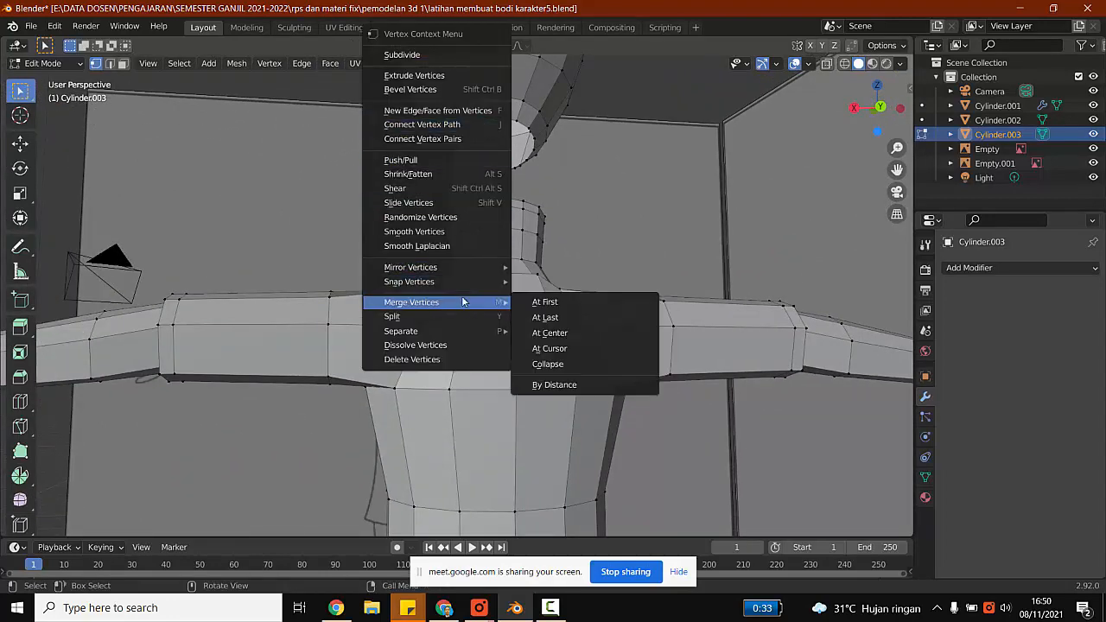
{"action": "left_click", "coordinate": [552, 316]}
Try merging the next free neck rim vertex onto a head opening vertex with At Last, and undo the merge.
{"action": "middle_click_drag", "start_coordinate": [553, 316], "coordinate": [608, 211]}
{"action": "left_click", "coordinate": [605, 208]}
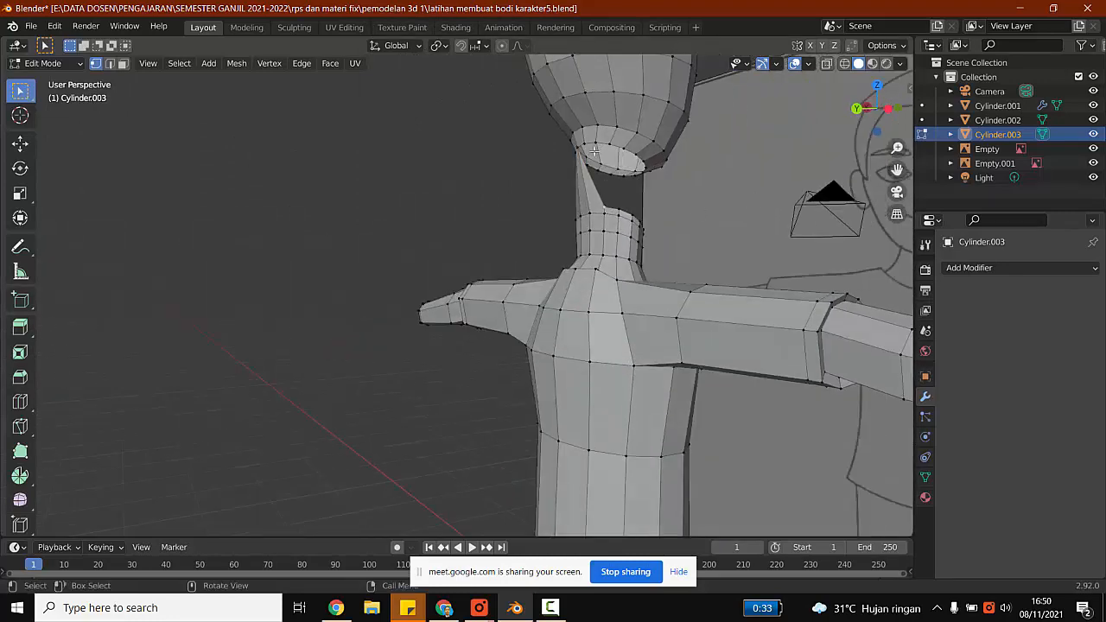
{"action": "left_click", "coordinate": [584, 144], "text": "shift"}
{"action": "right_click", "coordinate": [601, 209]}
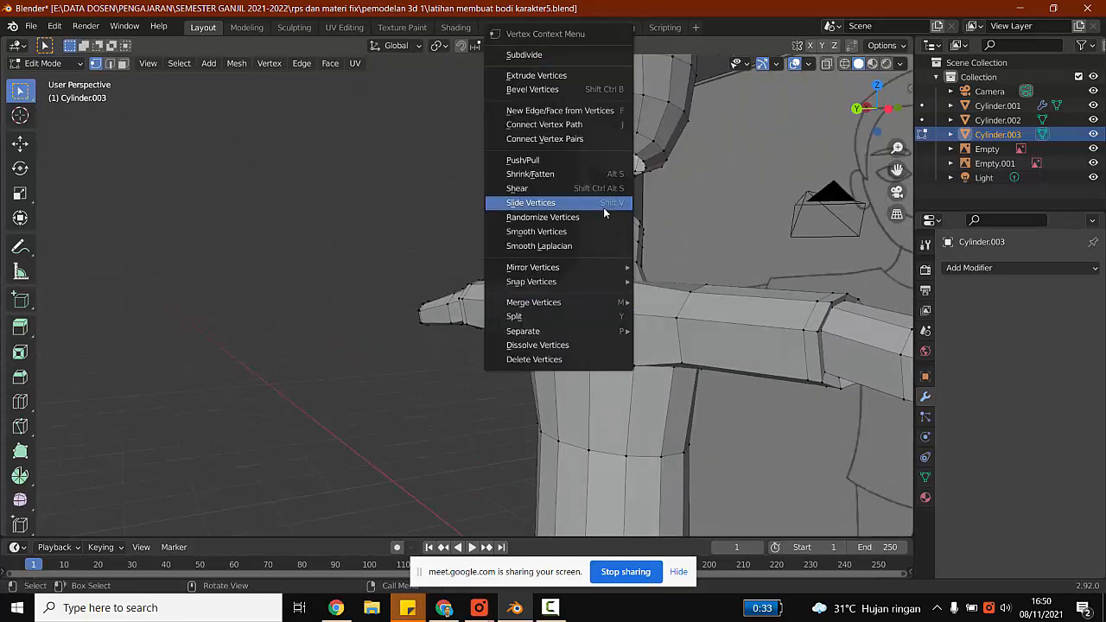
{"action": "mouse_move", "coordinate": [595, 269]}
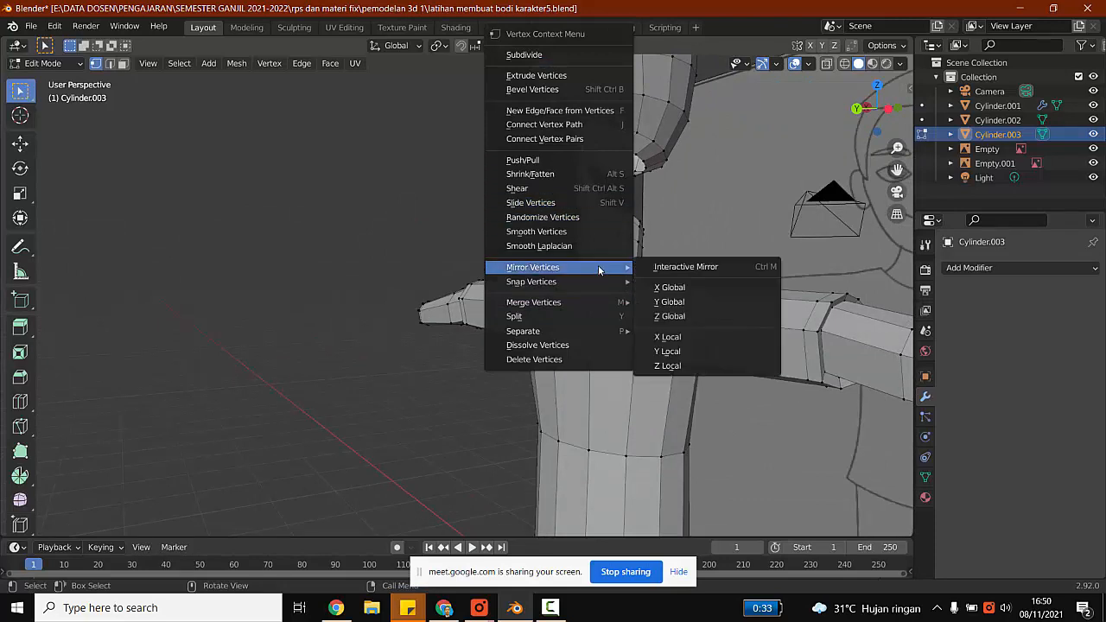
{"action": "mouse_move", "coordinate": [600, 306]}
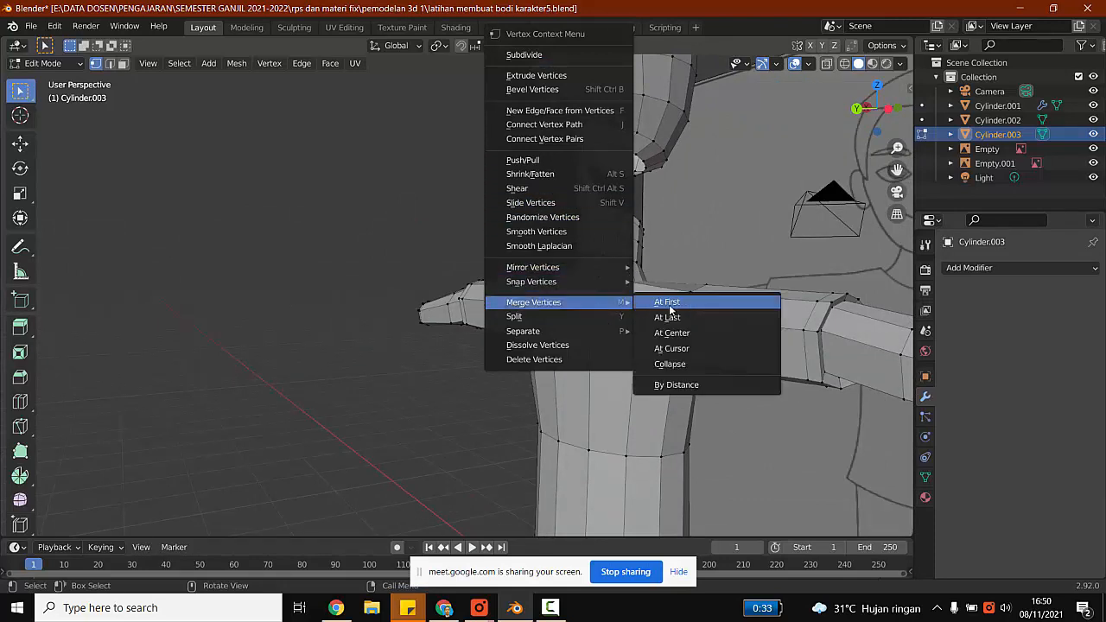
{"action": "left_click", "coordinate": [677, 317]}
{"action": "middle_click_drag", "start_coordinate": [655, 197], "coordinate": [560, 97]}
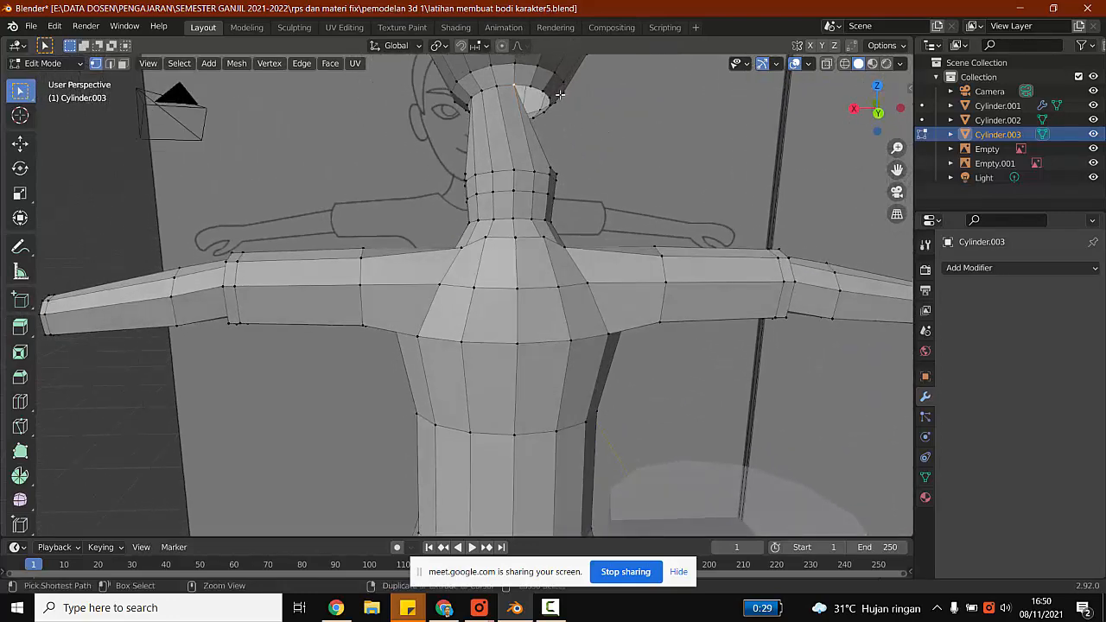
{"action": "key", "text": "ctrl+z"}
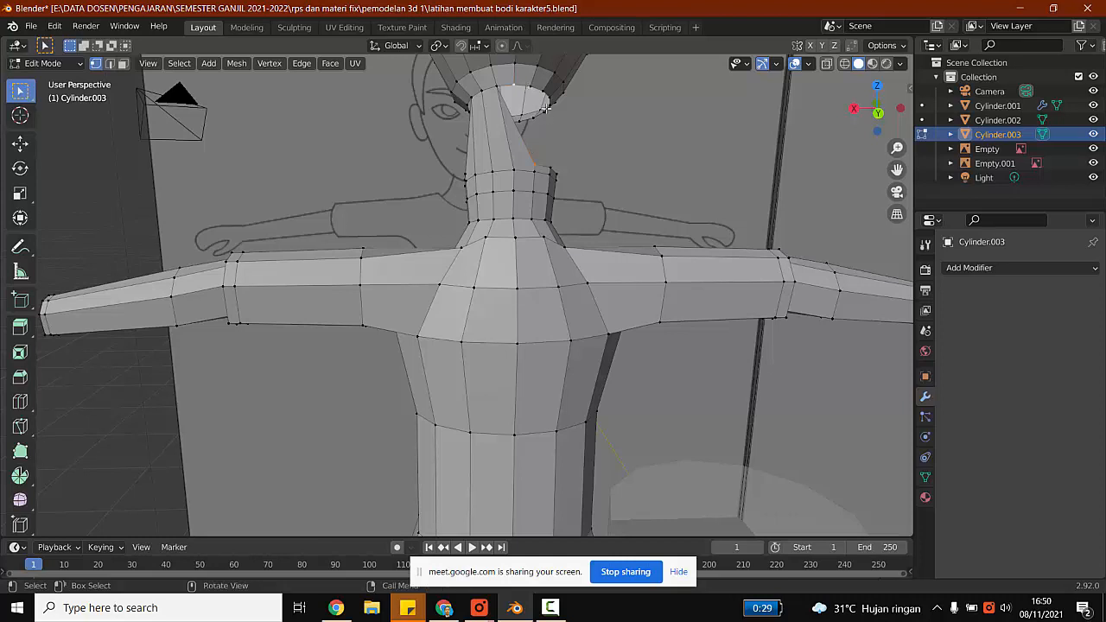
Merge the free neck rim vertex beside the connected faces onto the corresponding head opening vertex using At Last.
{"action": "left_click", "coordinate": [548, 112]}
{"action": "right_click", "coordinate": [529, 87]}
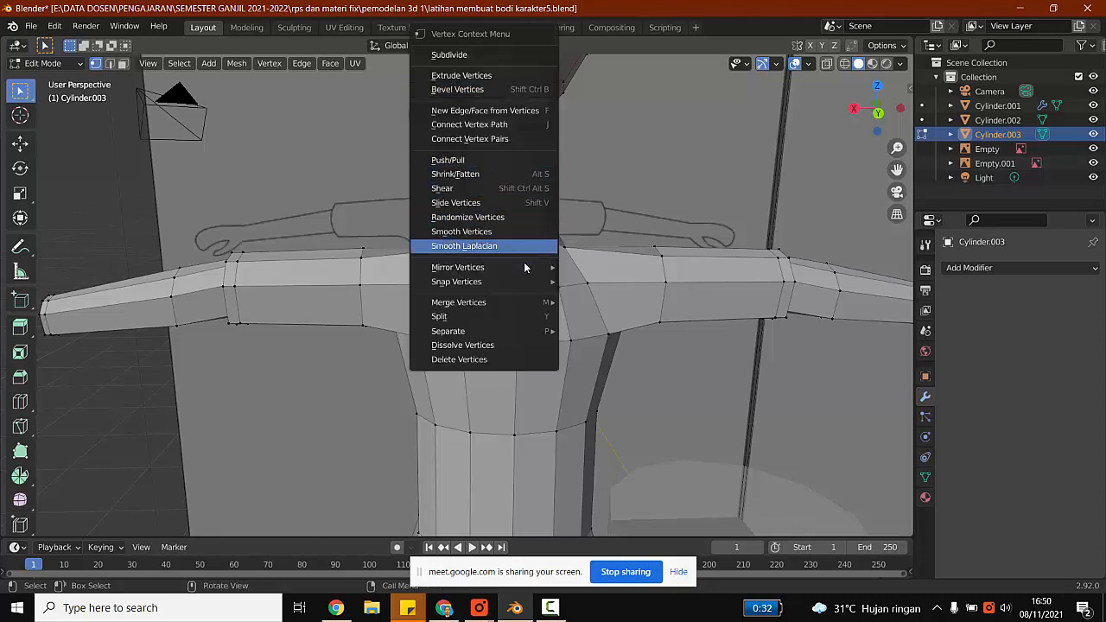
{"action": "mouse_move", "coordinate": [521, 301]}
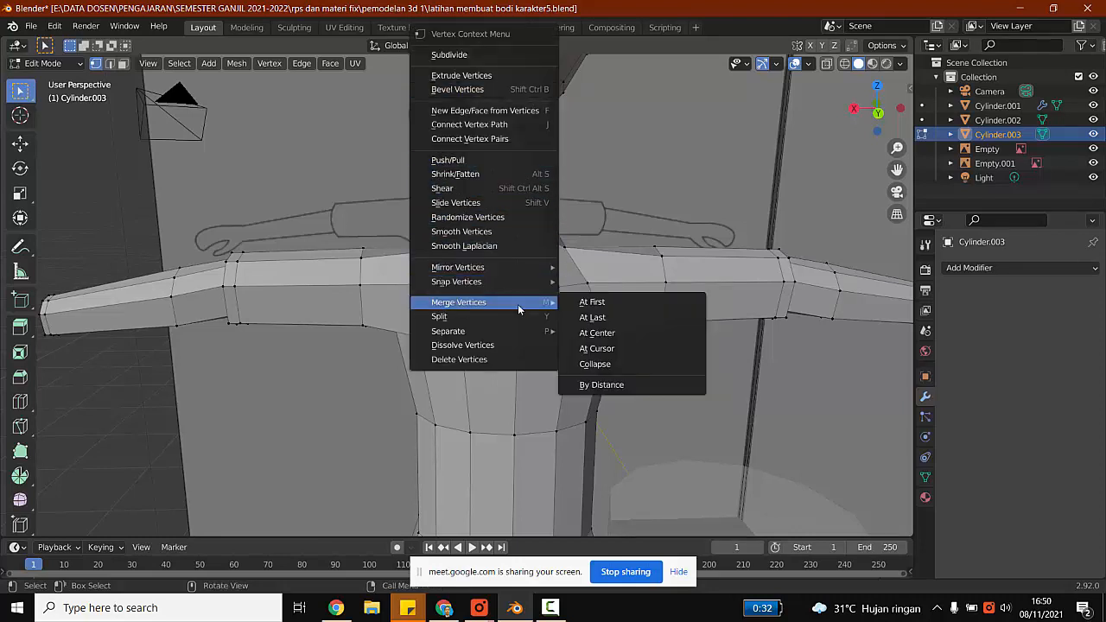
{"action": "left_click", "coordinate": [605, 317]}
{"action": "left_click", "coordinate": [532, 123]}
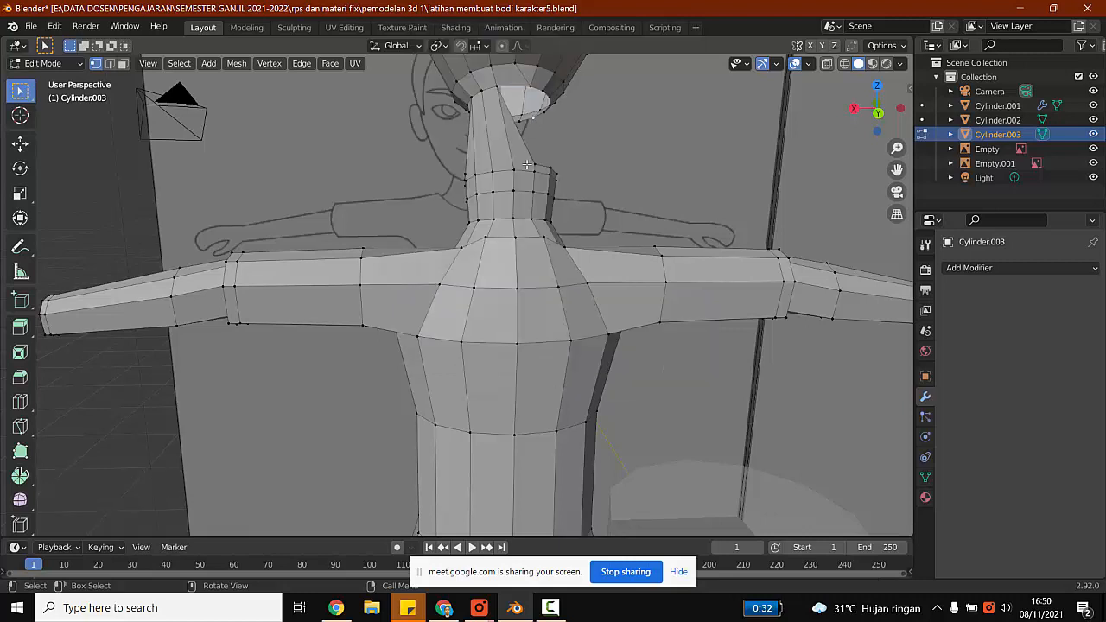
{"action": "right_click", "coordinate": [532, 86]}
{"action": "mouse_move", "coordinate": [527, 302]}
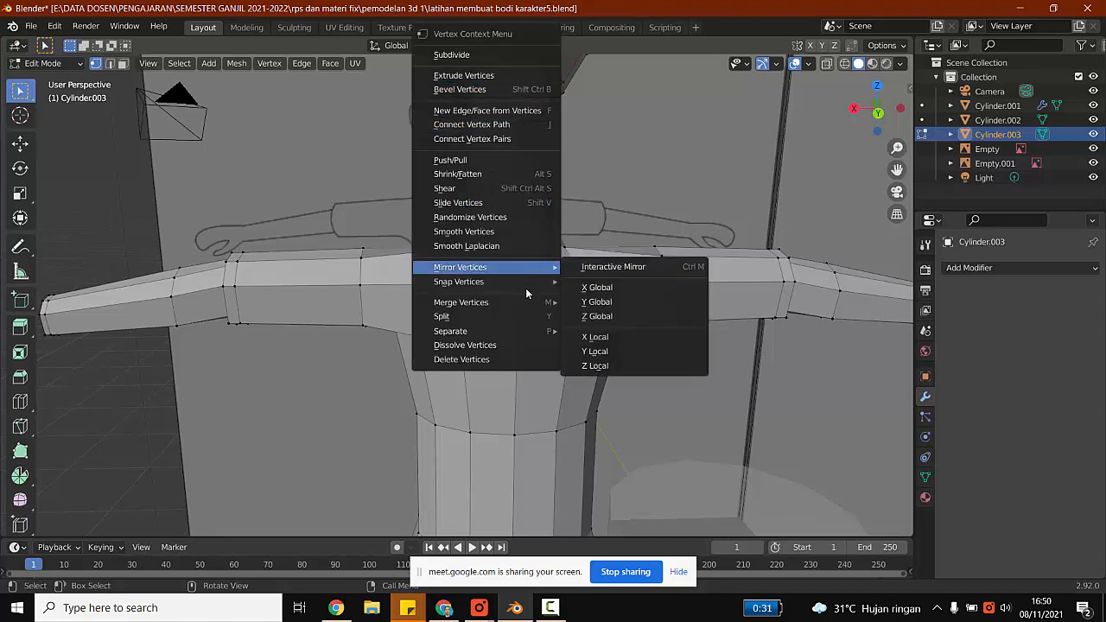
{"action": "left_click", "coordinate": [596, 317]}
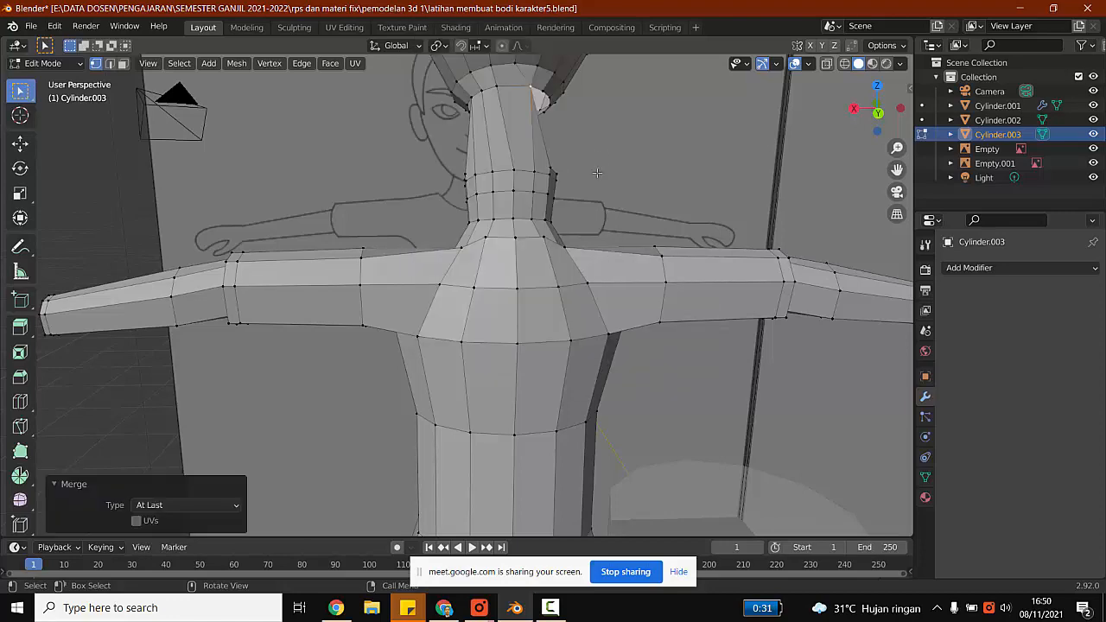
Merge the following neck rim vertex onto the adjacent vertex of the head's lower opening using At Last.
{"action": "middle_click_drag", "start_coordinate": [632, 157], "coordinate": [694, 126]}
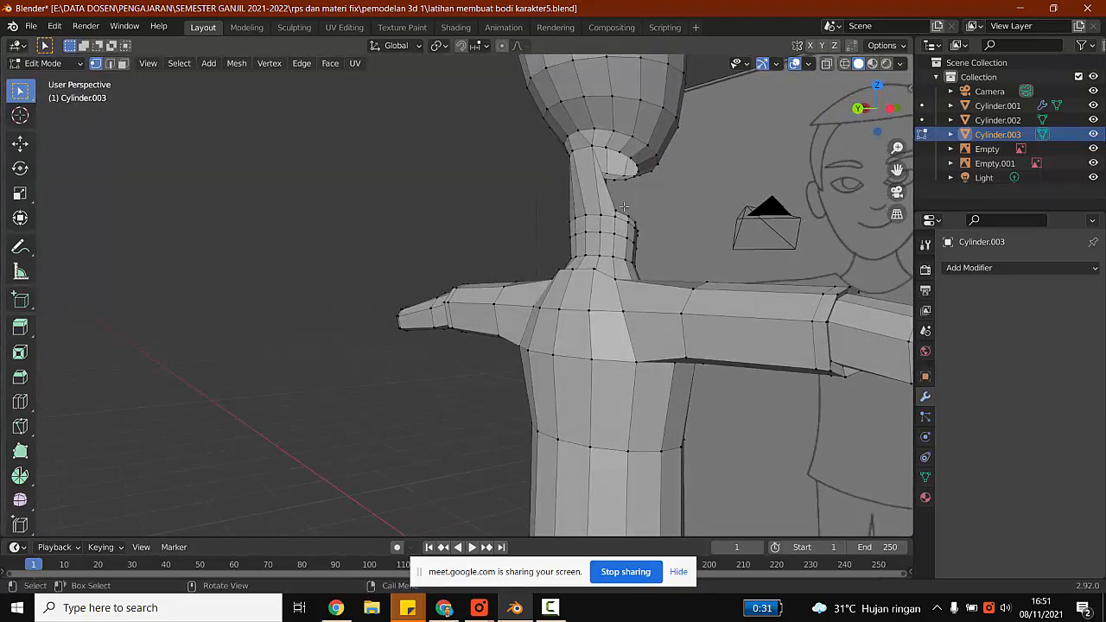
{"action": "right_click", "coordinate": [619, 152]}
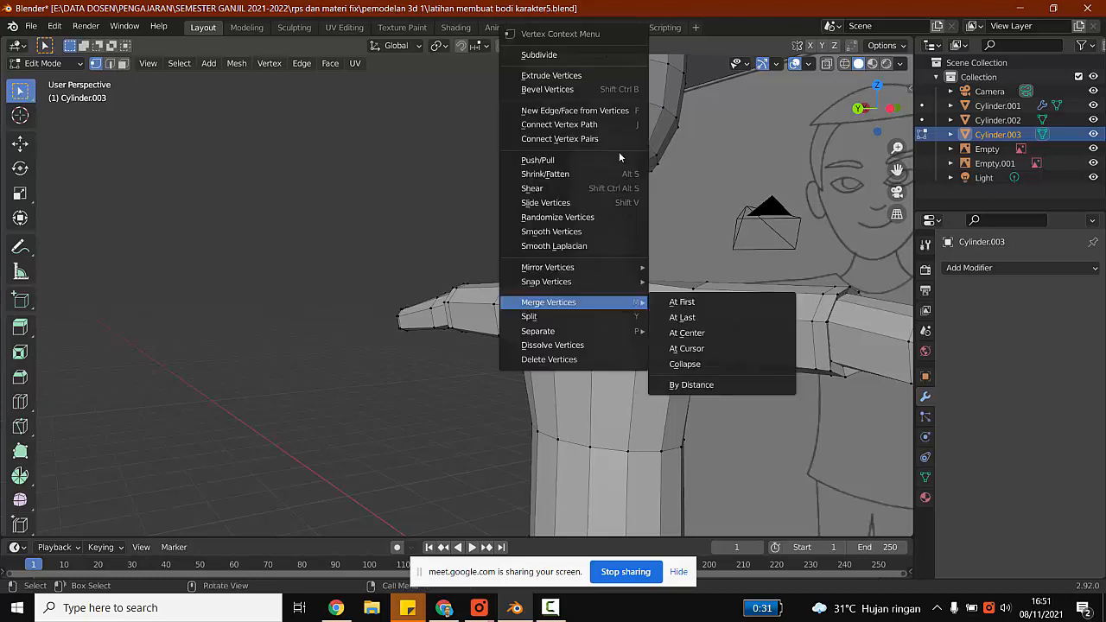
{"action": "mouse_move", "coordinate": [613, 301]}
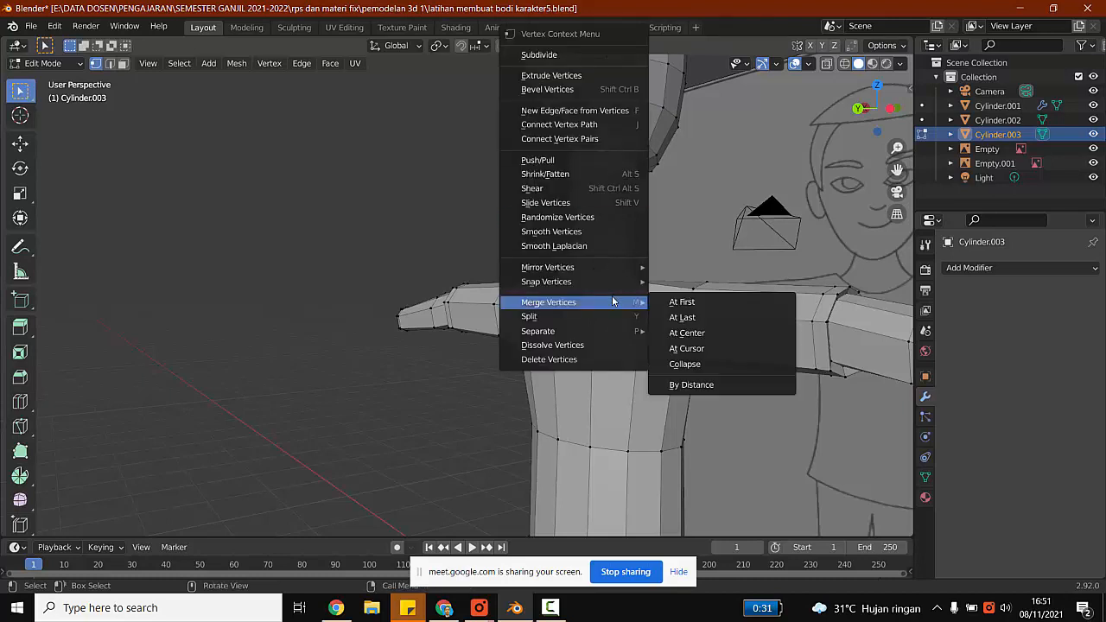
{"action": "left_click", "coordinate": [683, 317]}
{"action": "left_click", "coordinate": [616, 209]}
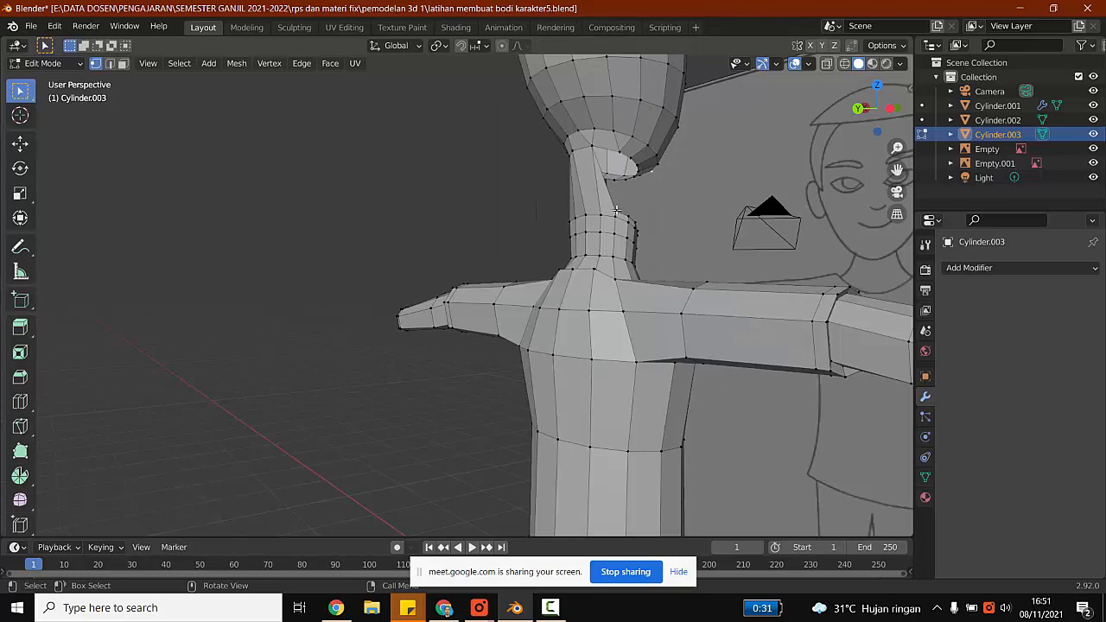
{"action": "left_click", "coordinate": [620, 150], "text": "shift"}
{"action": "right_click", "coordinate": [619, 152]}
{"action": "mouse_move", "coordinate": [650, 297]}
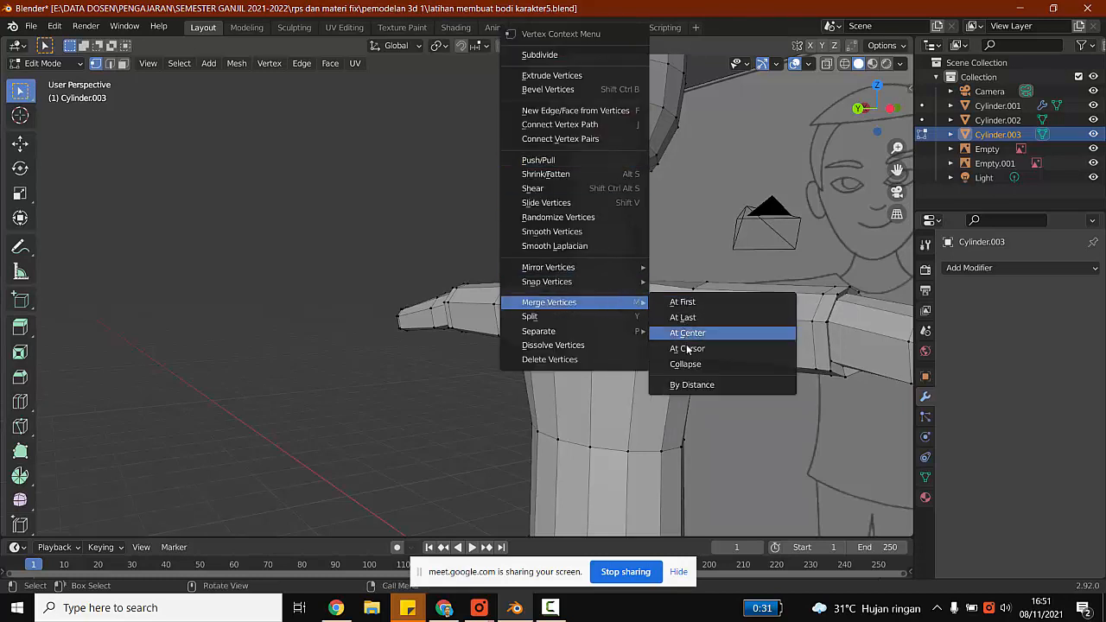
{"action": "left_click", "coordinate": [683, 318]}
Continue on the opposite side of the neck gap, merging its first open rim vertex onto the head opening vertex above with At Last.
{"action": "middle_click_drag", "start_coordinate": [711, 223], "coordinate": [559, 197]}
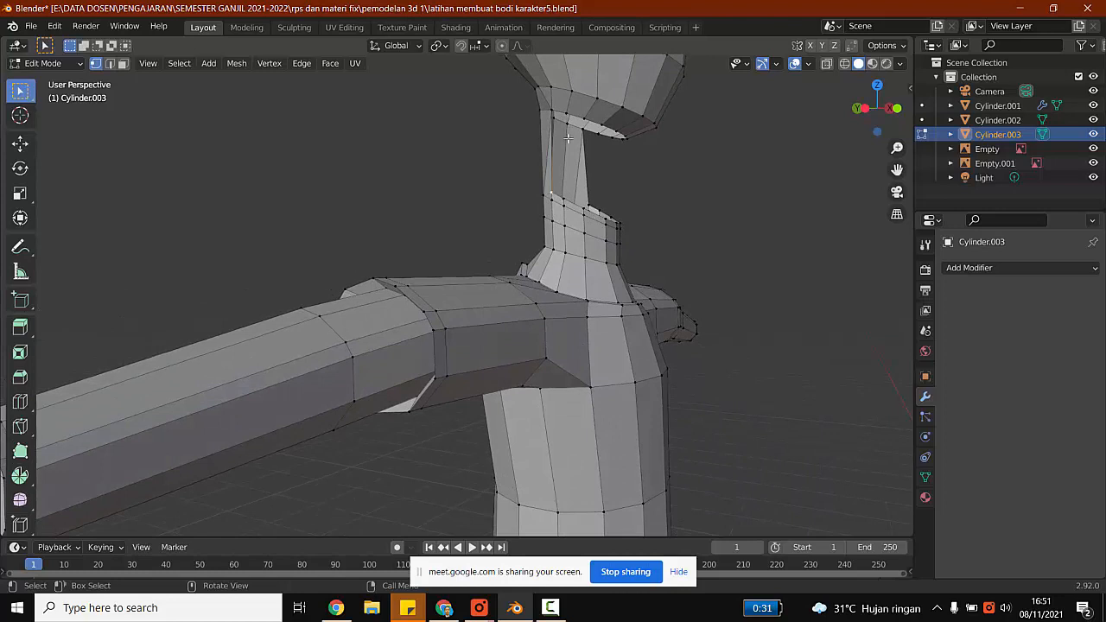
{"action": "right_click", "coordinate": [563, 113]}
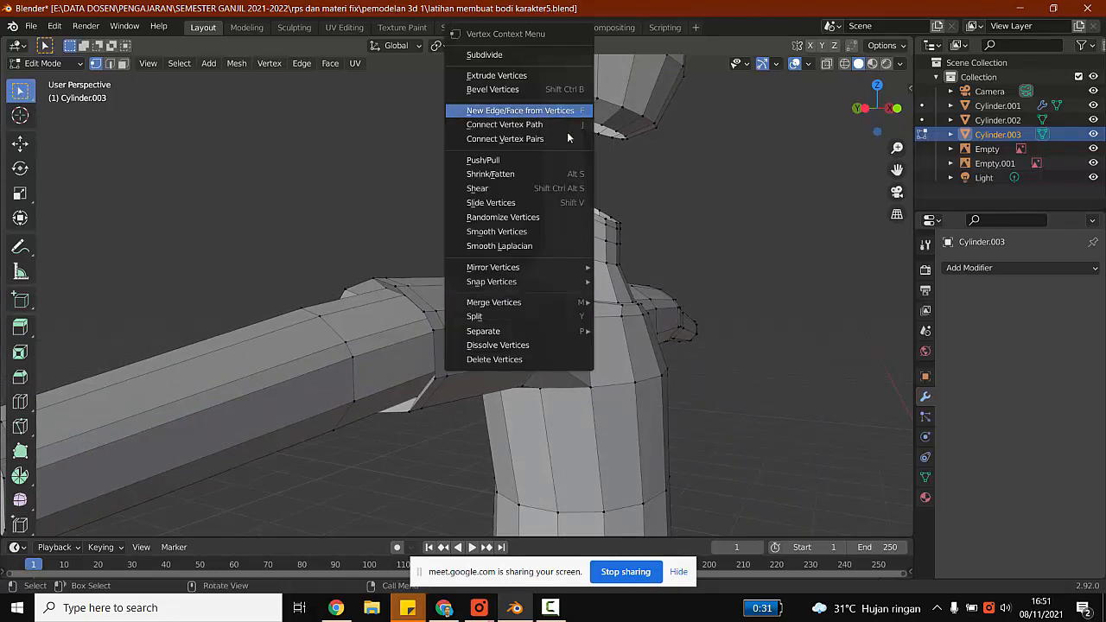
{"action": "mouse_move", "coordinate": [558, 302]}
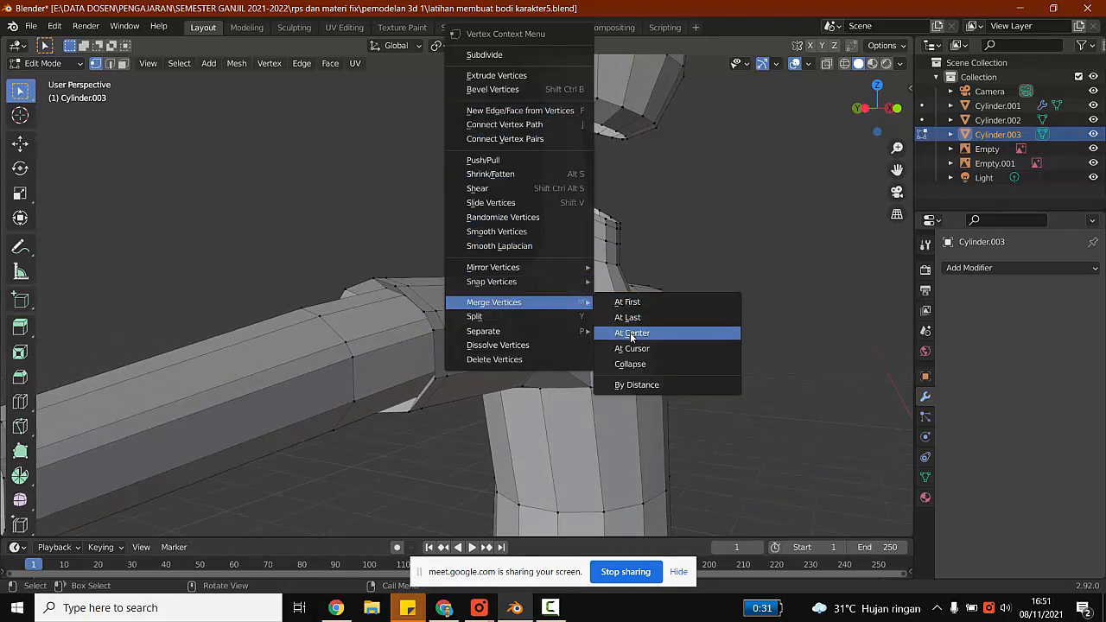
{"action": "left_click", "coordinate": [638, 318]}
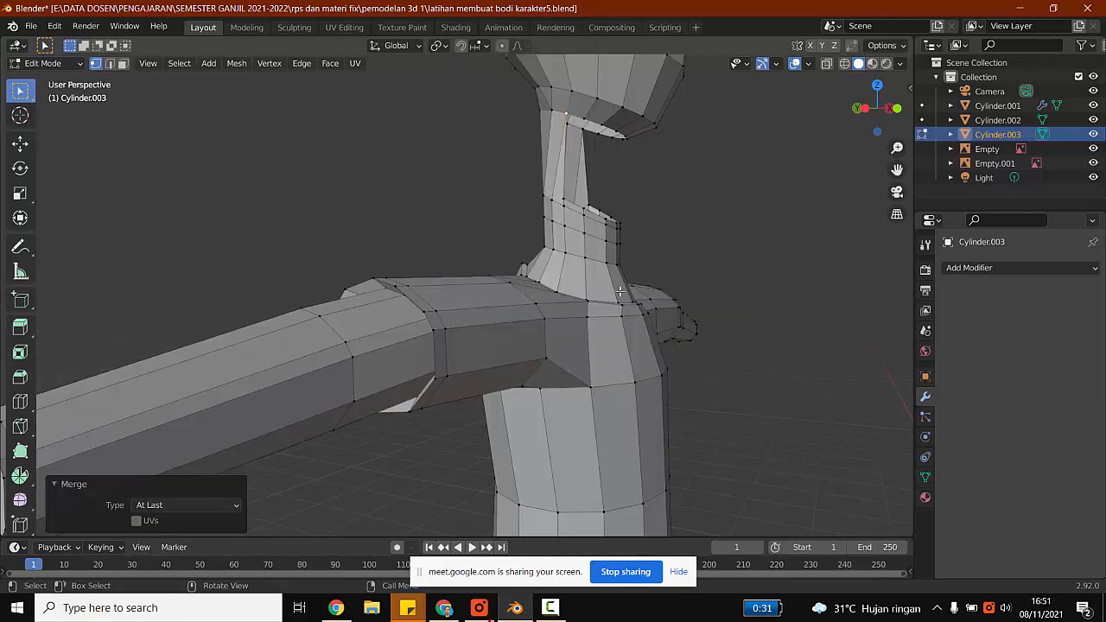
Merge the adjacent rim vertex on this side of the neck onto the next head opening vertex using At Last.
{"action": "middle_click_drag", "start_coordinate": [617, 176], "coordinate": [611, 245]}
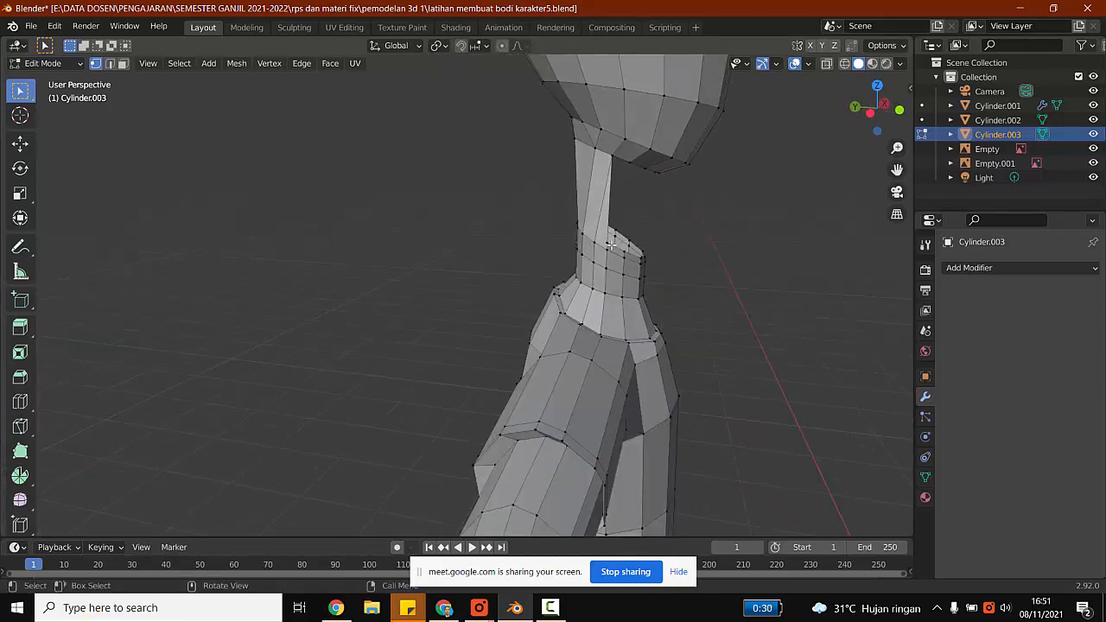
{"action": "left_click", "coordinate": [630, 162], "text": "shift"}
{"action": "right_click", "coordinate": [630, 162]}
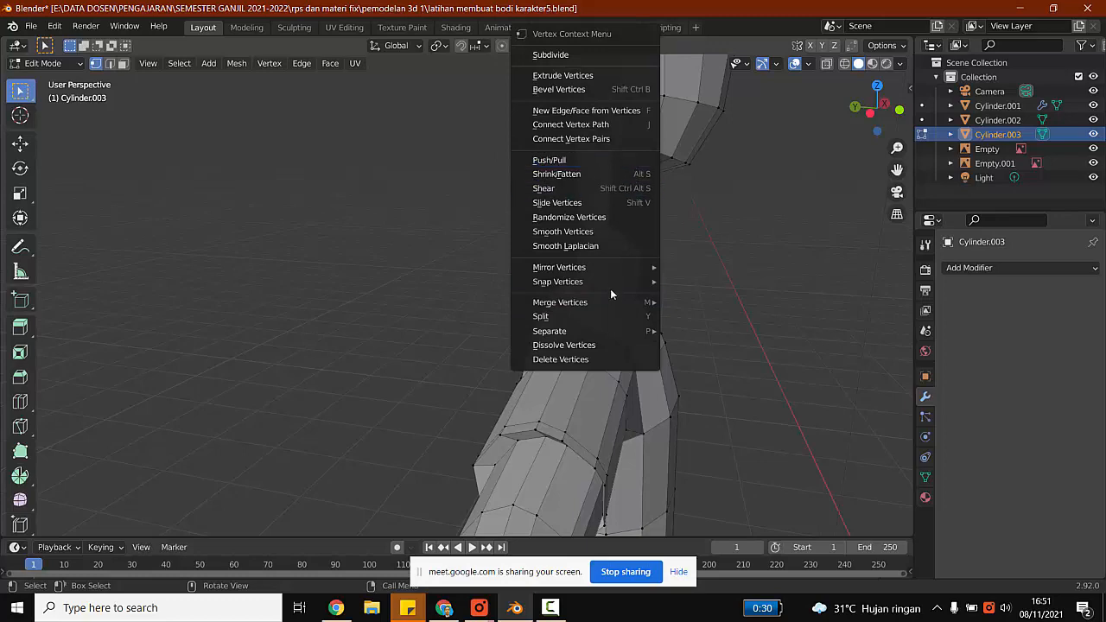
{"action": "mouse_move", "coordinate": [617, 305]}
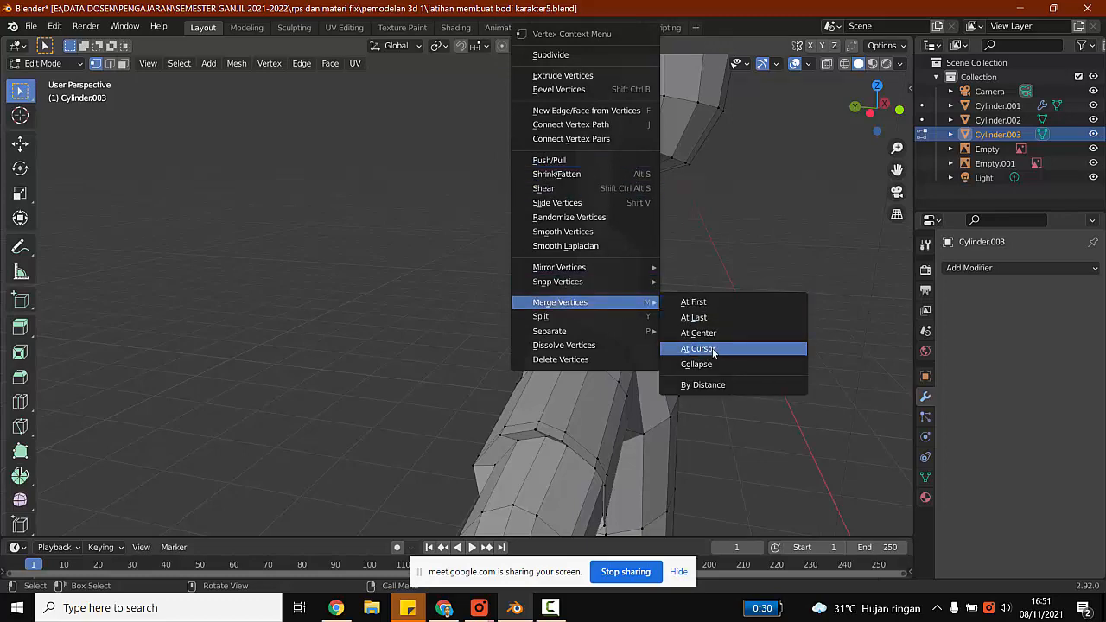
{"action": "left_click", "coordinate": [715, 317]}
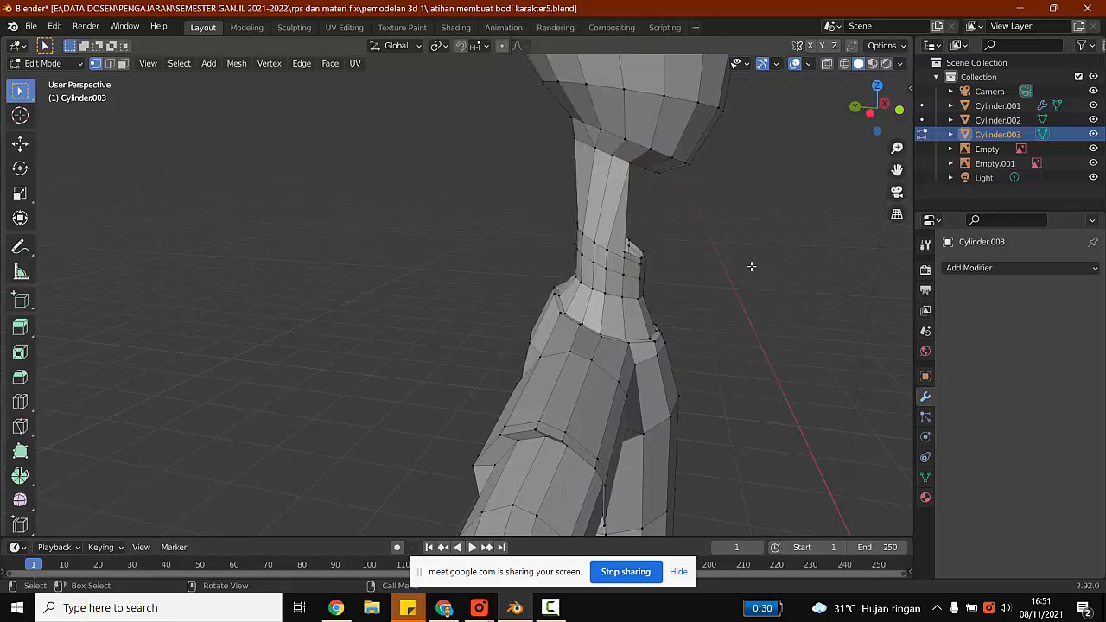
Adjust the computer's speaker volume.
{"action": "middle_click_drag", "start_coordinate": [753, 264], "coordinate": [660, 263]}
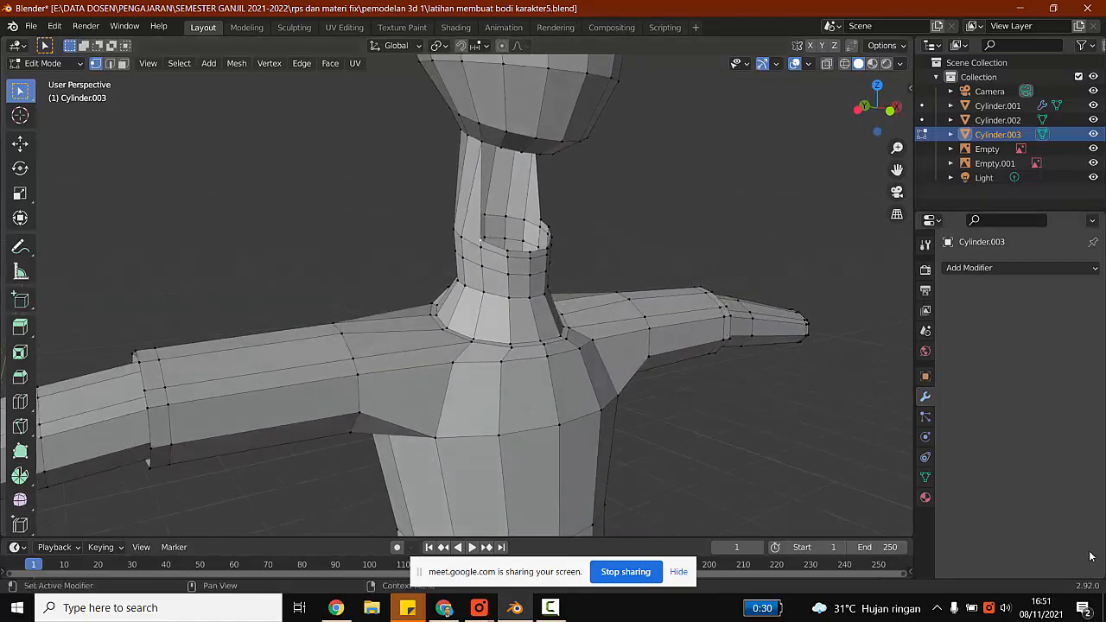
{"action": "left_click", "coordinate": [1006, 607]}
{"action": "left_click_drag", "start_coordinate": [985, 573], "coordinate": [1064, 570]}
Merge the neck rim vertex at the edge of the remaining gap onto the head opening vertex above using At Last.
{"action": "middle_click_drag", "start_coordinate": [529, 160], "coordinate": [583, 165]}
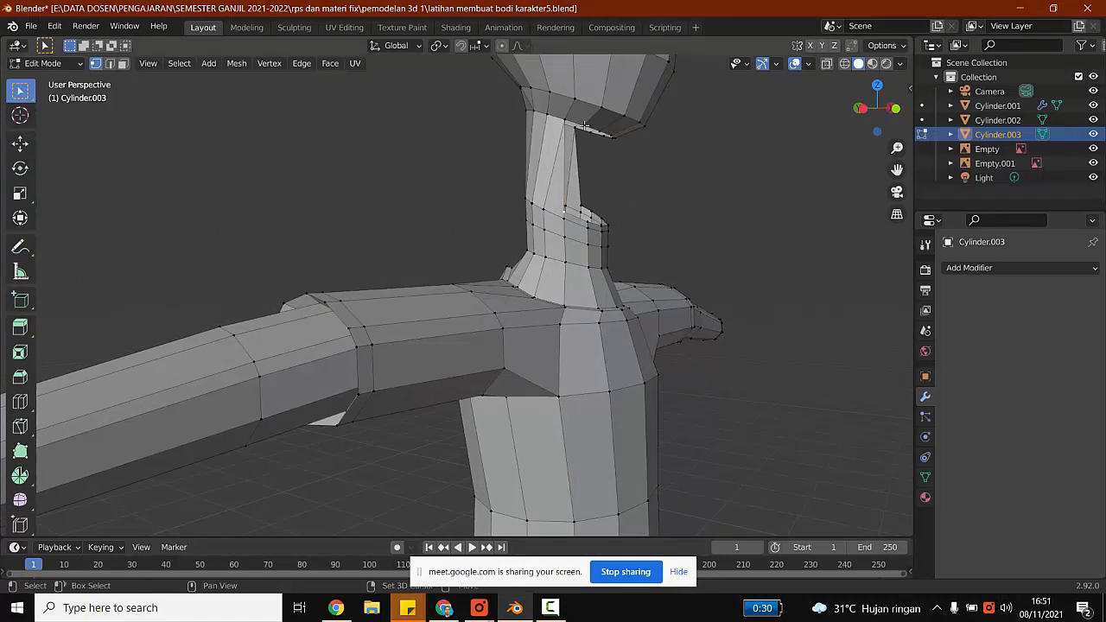
{"action": "right_click", "coordinate": [584, 128]}
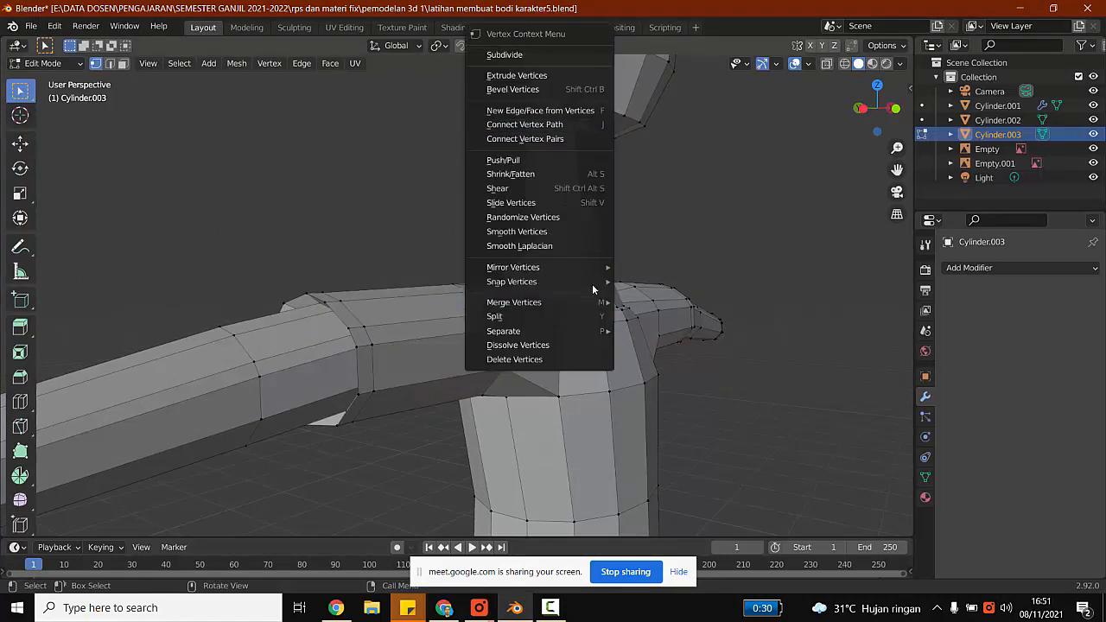
{"action": "mouse_move", "coordinate": [592, 301]}
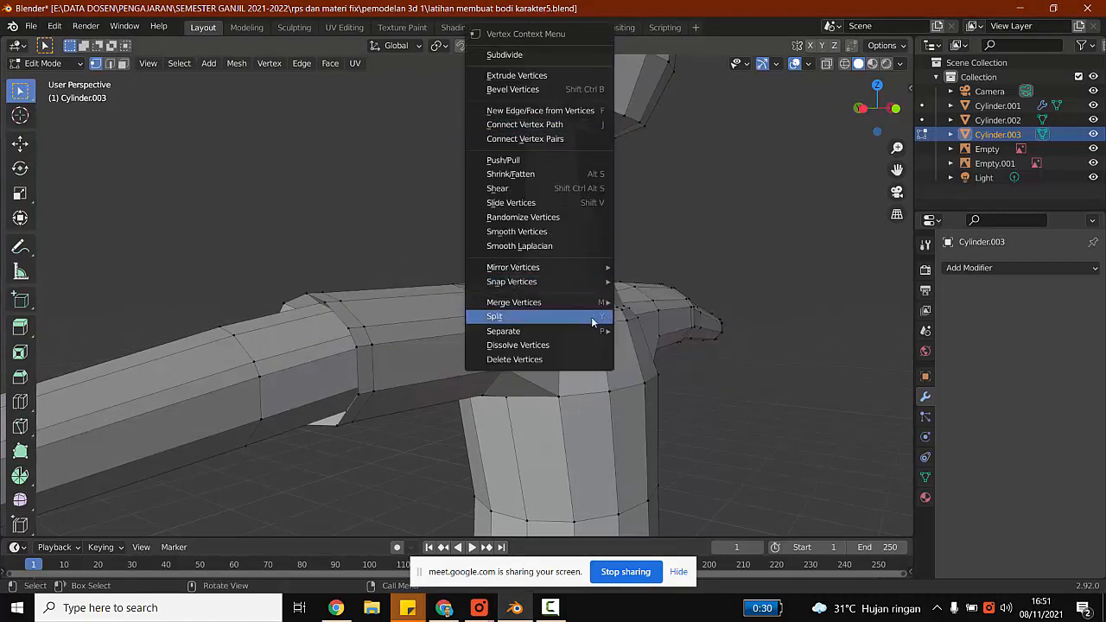
{"action": "mouse_move", "coordinate": [593, 333]}
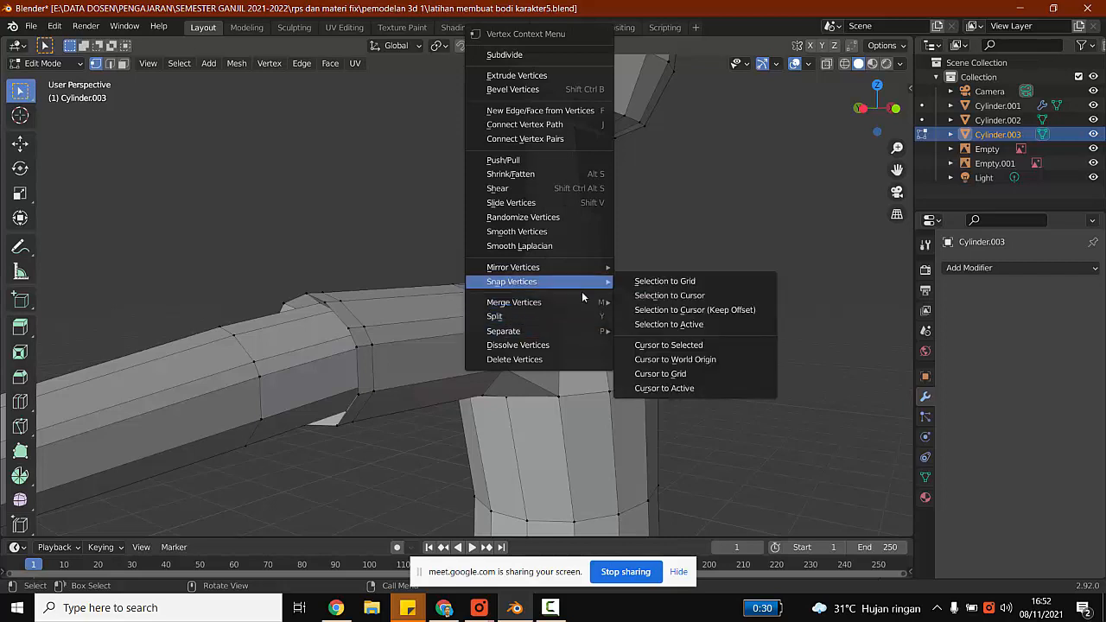
{"action": "mouse_move", "coordinate": [584, 302]}
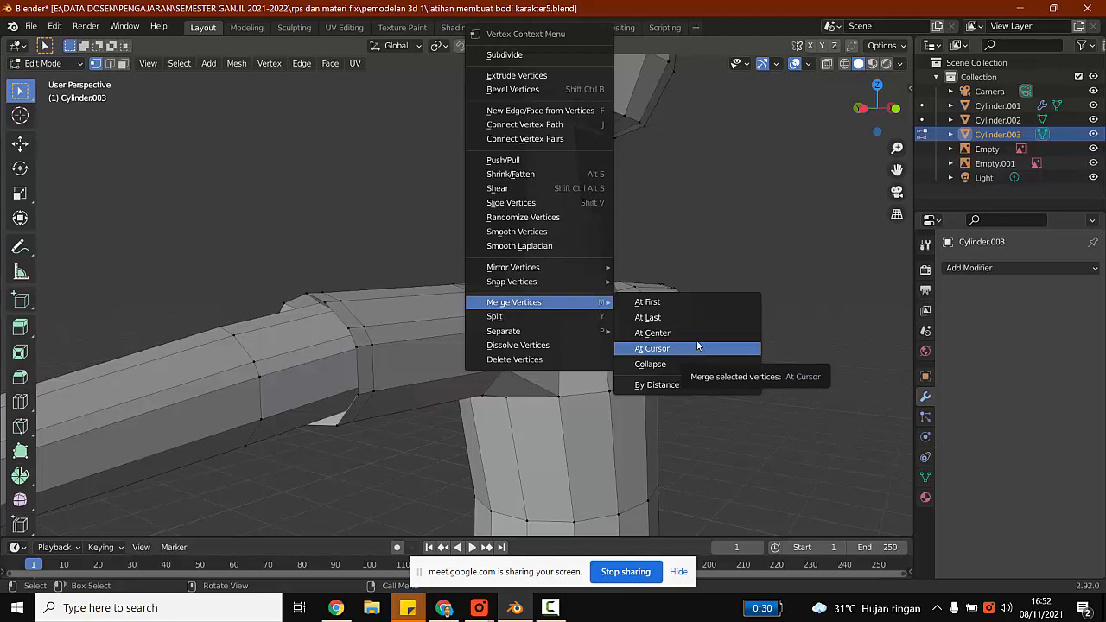
{"action": "left_click", "coordinate": [699, 316]}
{"action": "left_click", "coordinate": [709, 216]}
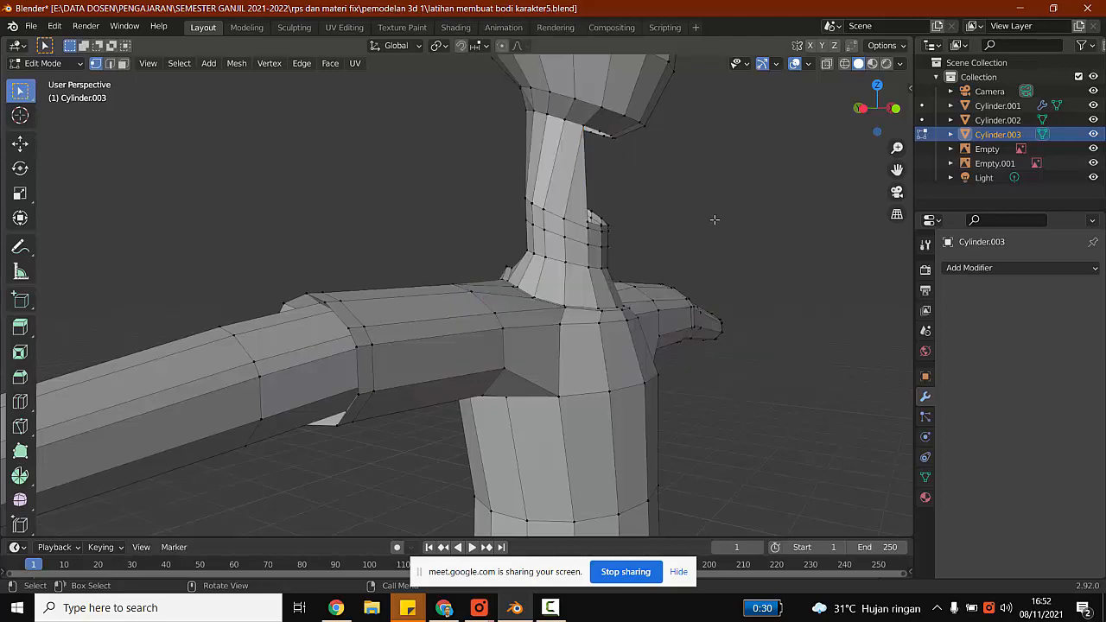
At the front of the neck, merge the open rim vertex beside the joined faces onto the head opening vertex above using At Last.
{"action": "middle_click_drag", "start_coordinate": [716, 217], "coordinate": [454, 184]}
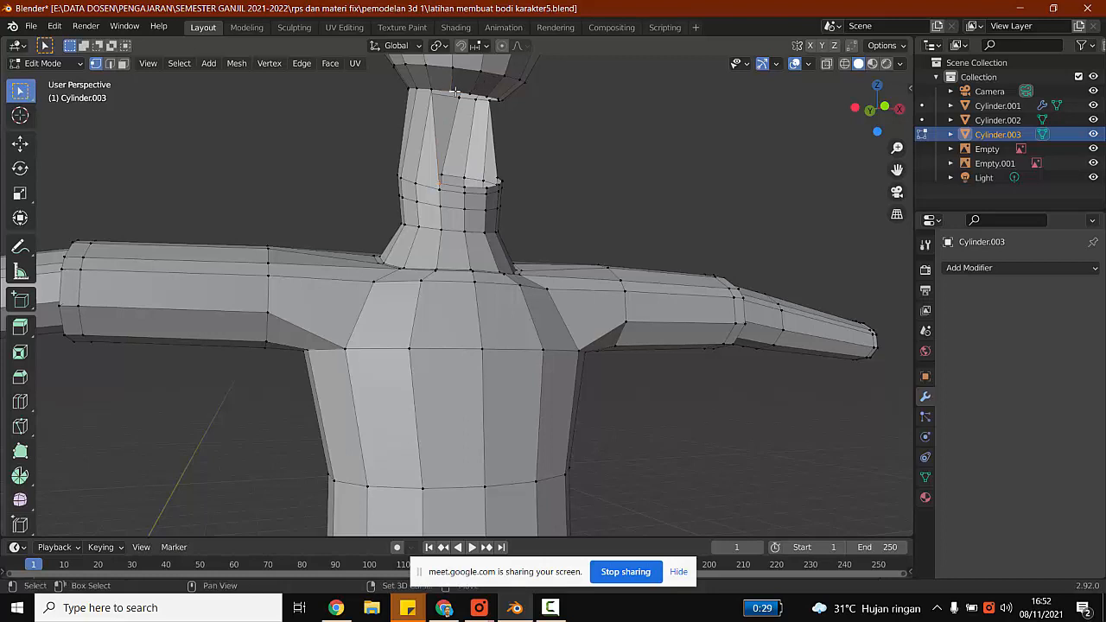
{"action": "right_click", "coordinate": [450, 89]}
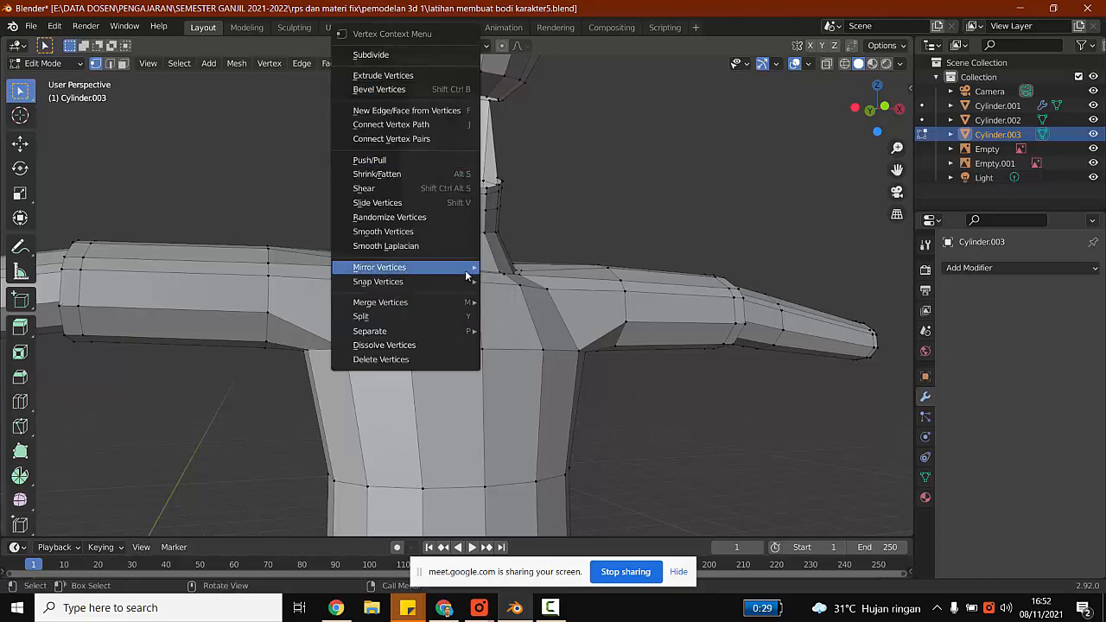
{"action": "mouse_move", "coordinate": [455, 304]}
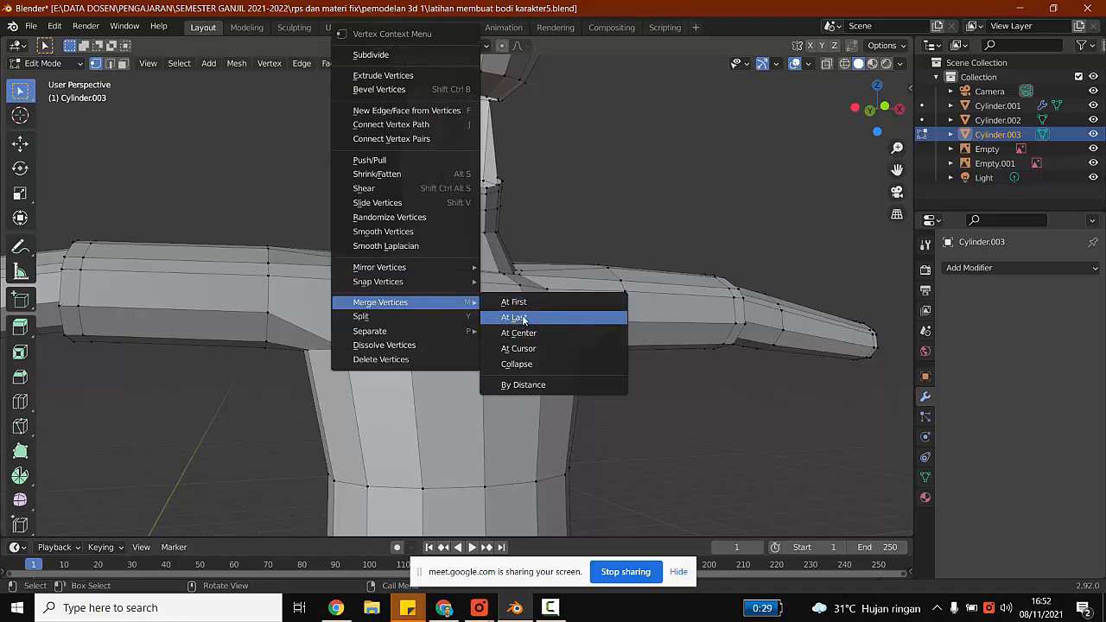
{"action": "left_click", "coordinate": [519, 317]}
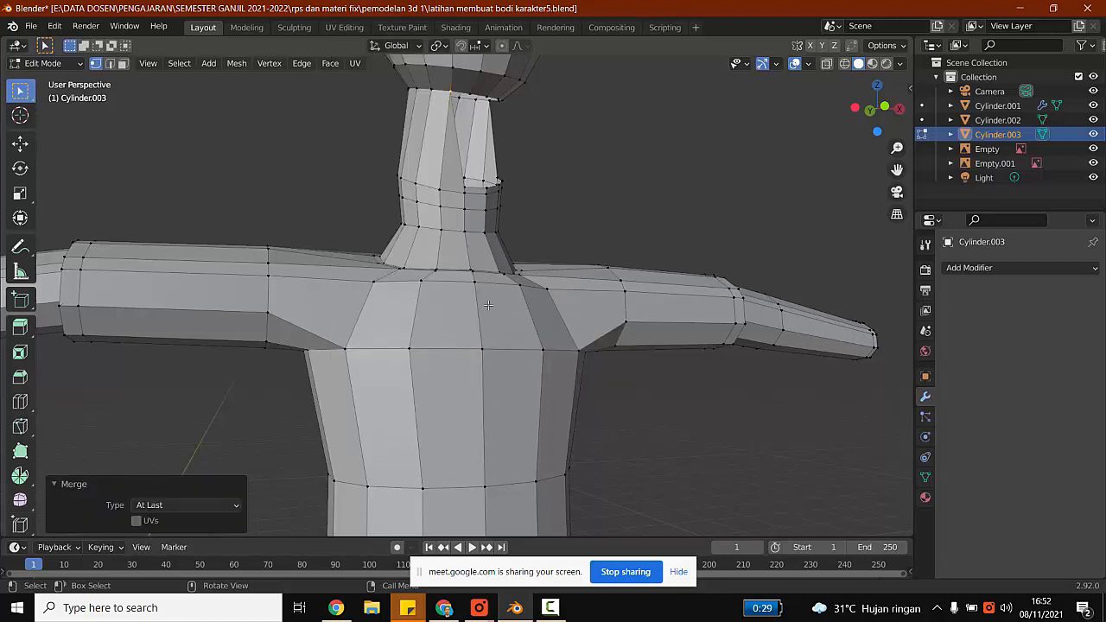
Merge the next front rim vertex of the neck onto its neighbouring head opening vertex using At Last.
{"action": "left_click", "coordinate": [465, 190]}
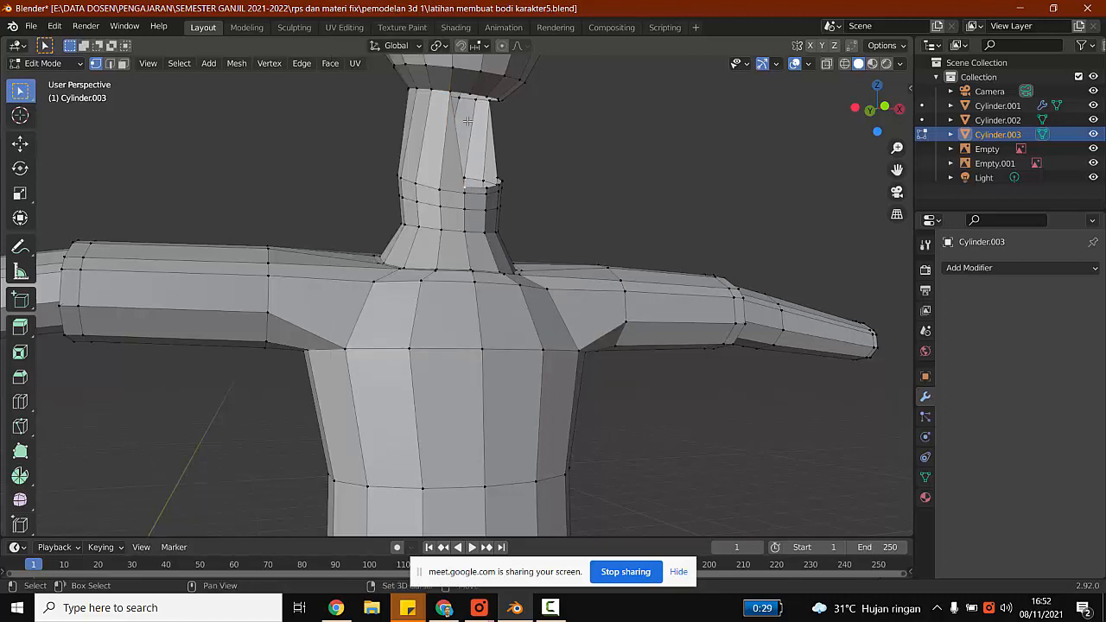
{"action": "right_click", "coordinate": [473, 93]}
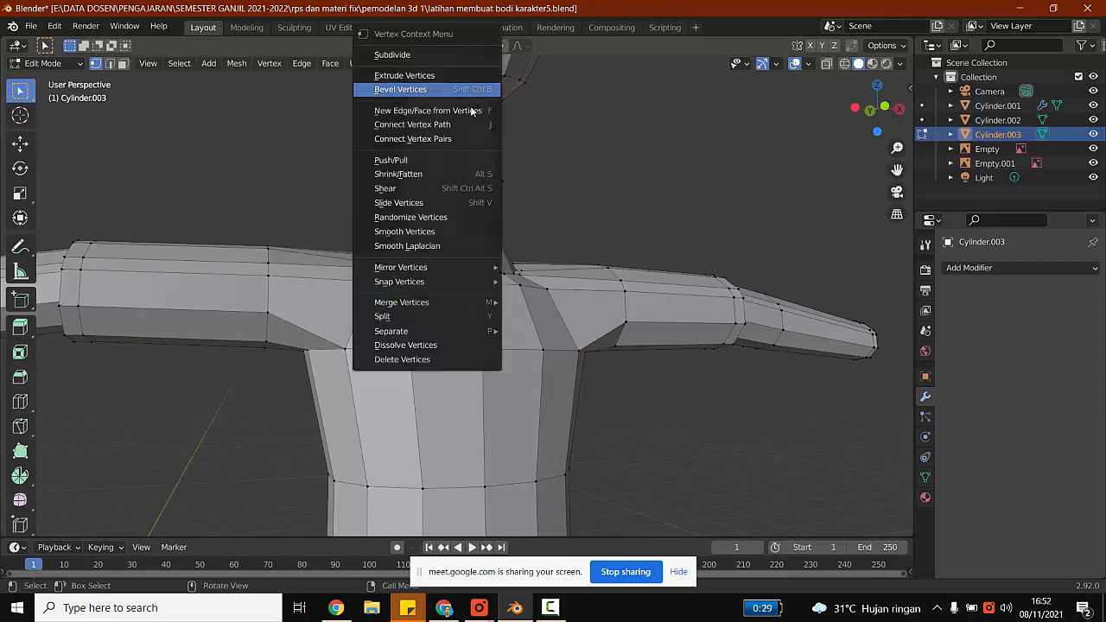
{"action": "mouse_move", "coordinate": [473, 268]}
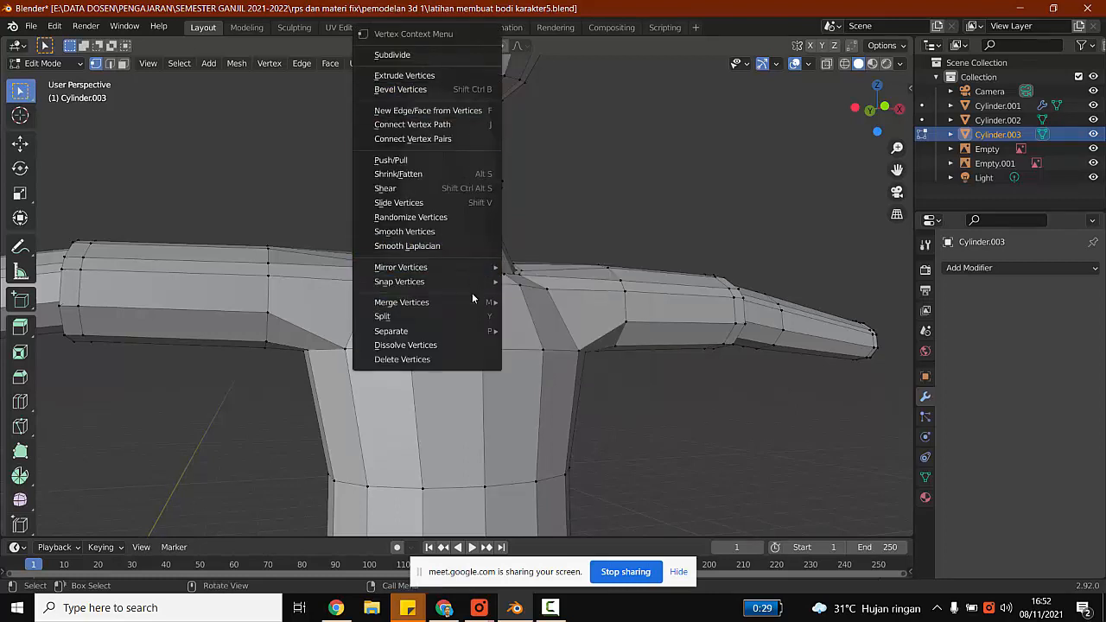
{"action": "mouse_move", "coordinate": [472, 303]}
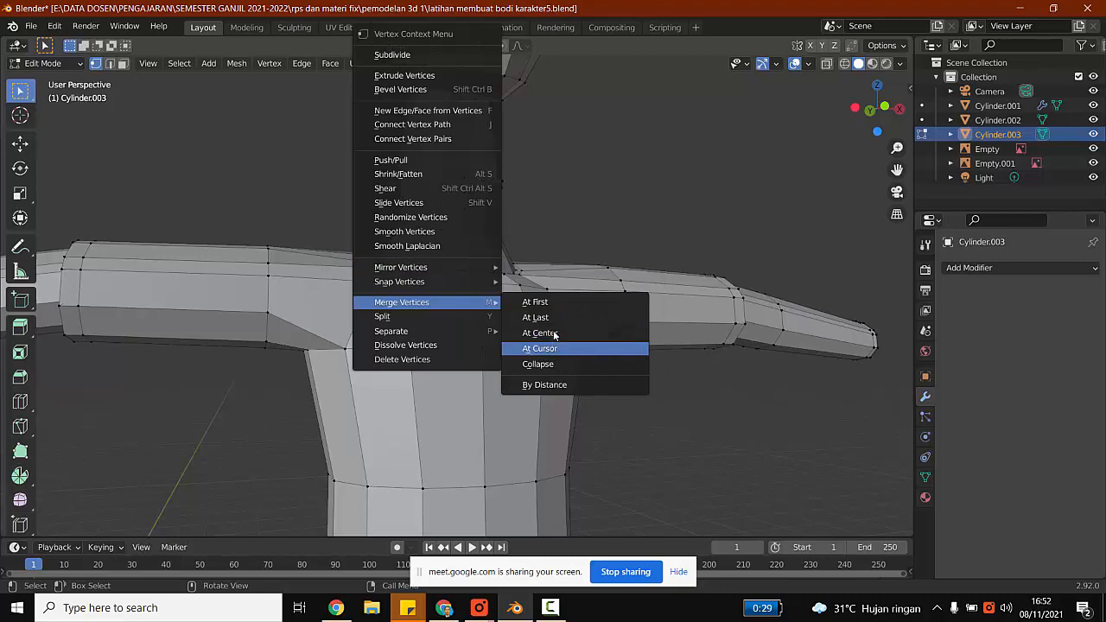
{"action": "left_click", "coordinate": [538, 317]}
Try to merge the side rim vertex of the neck onto the head opening vertex above using At Last, and undo the merge.
{"action": "middle_click_drag", "start_coordinate": [549, 181], "coordinate": [317, 212]}
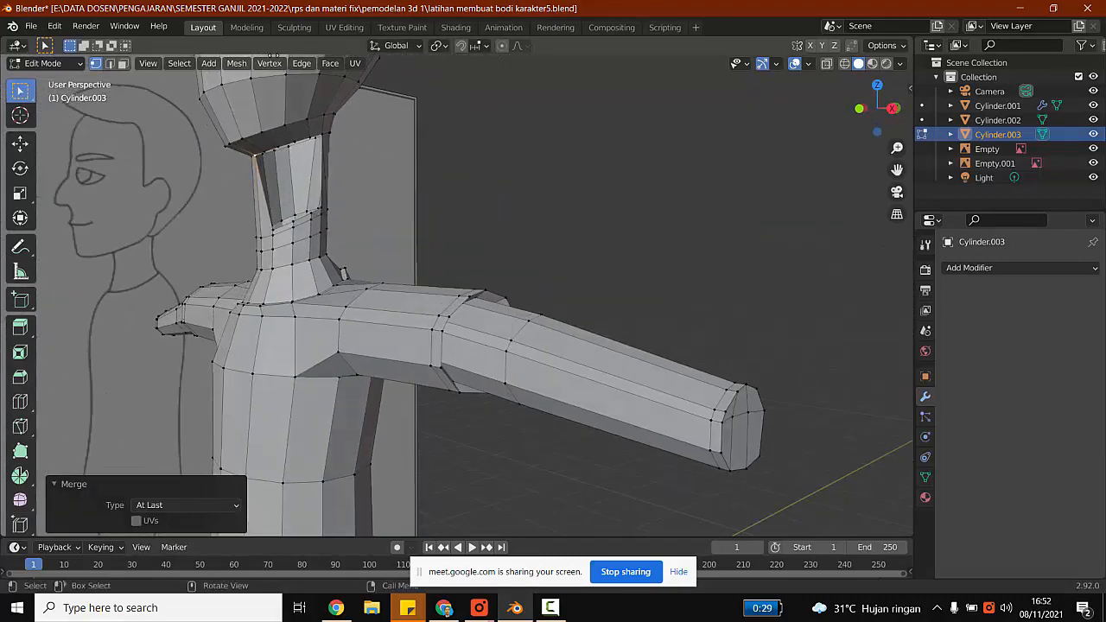
{"action": "middle_click_drag", "start_coordinate": [364, 155], "coordinate": [313, 208]}
{"action": "left_click", "coordinate": [303, 212]}
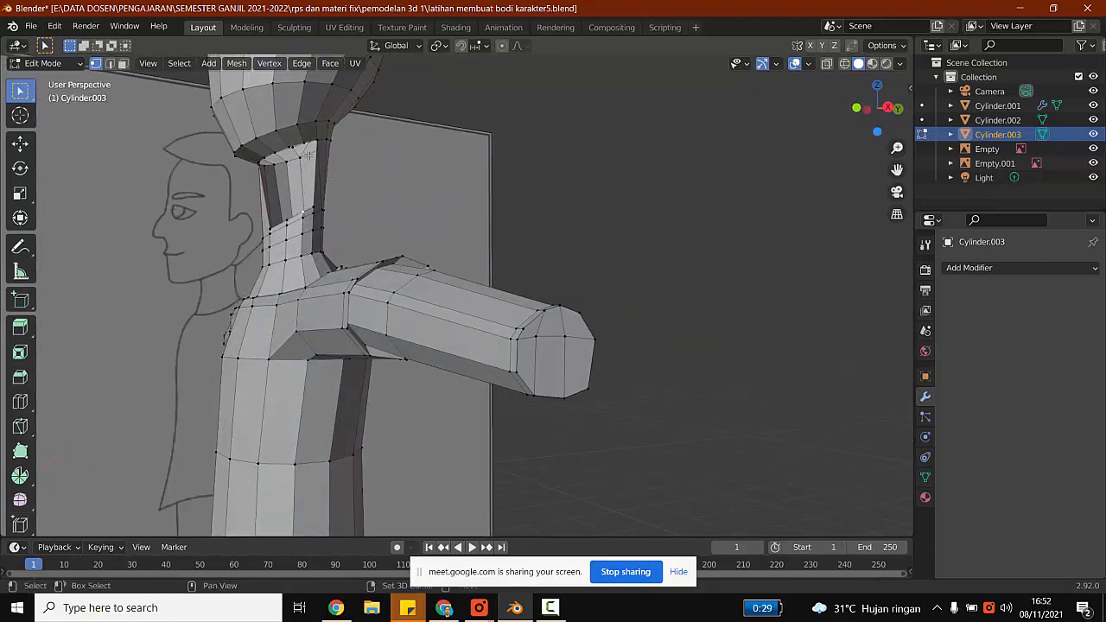
{"action": "right_click", "coordinate": [304, 144]}
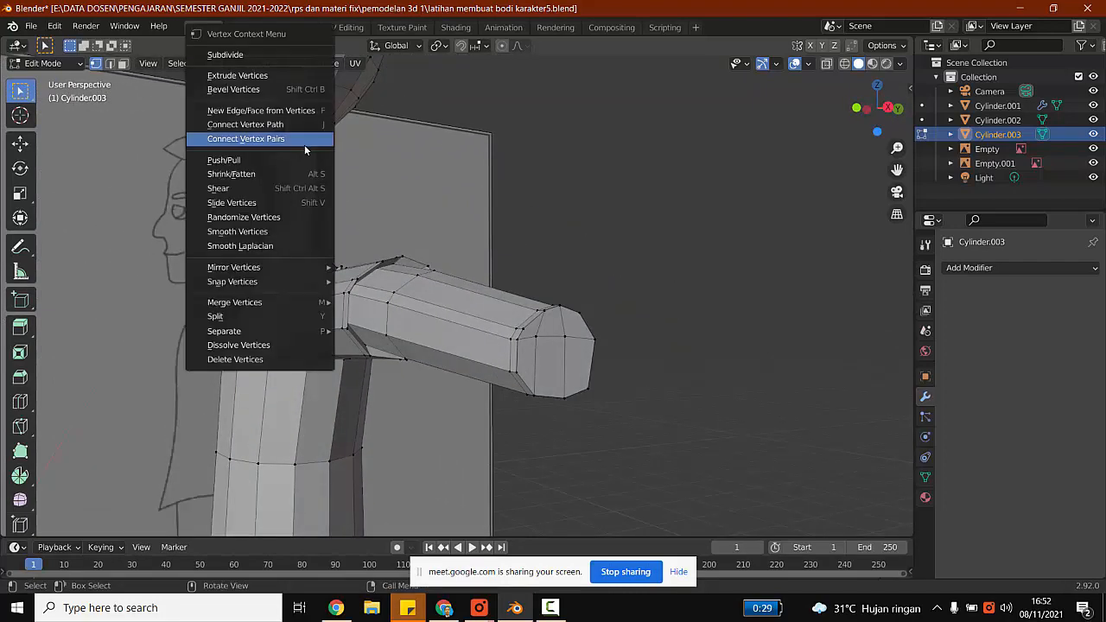
{"action": "mouse_move", "coordinate": [308, 268]}
{"action": "mouse_move", "coordinate": [317, 303]}
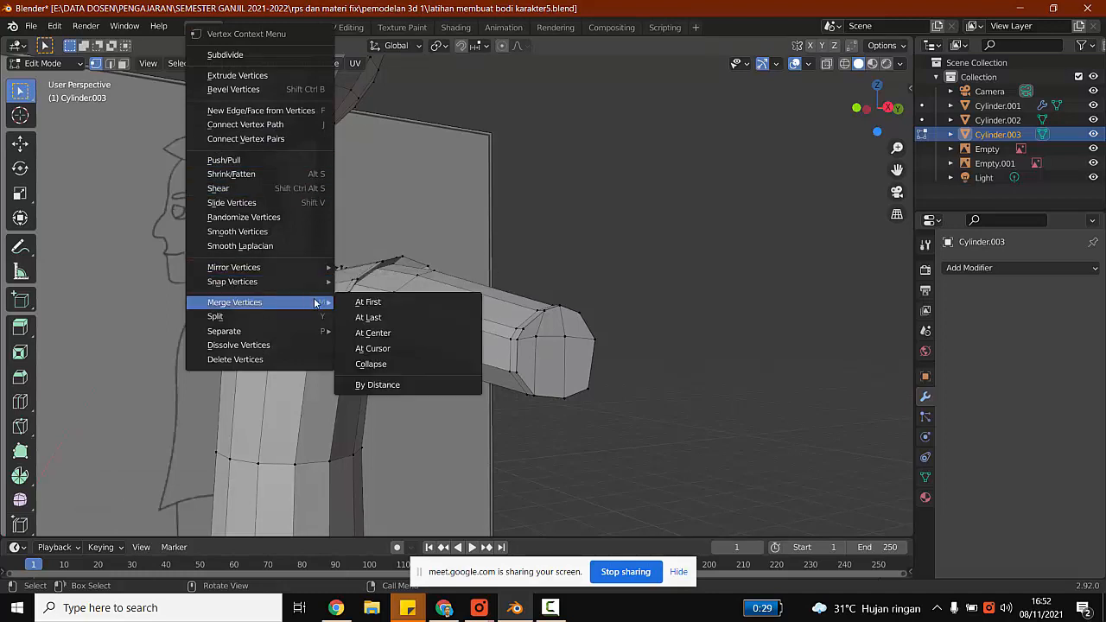
{"action": "left_click", "coordinate": [388, 322]}
{"action": "scroll", "coordinate": [422, 122], "scroll_direction": "up", "scroll_amount": 3}
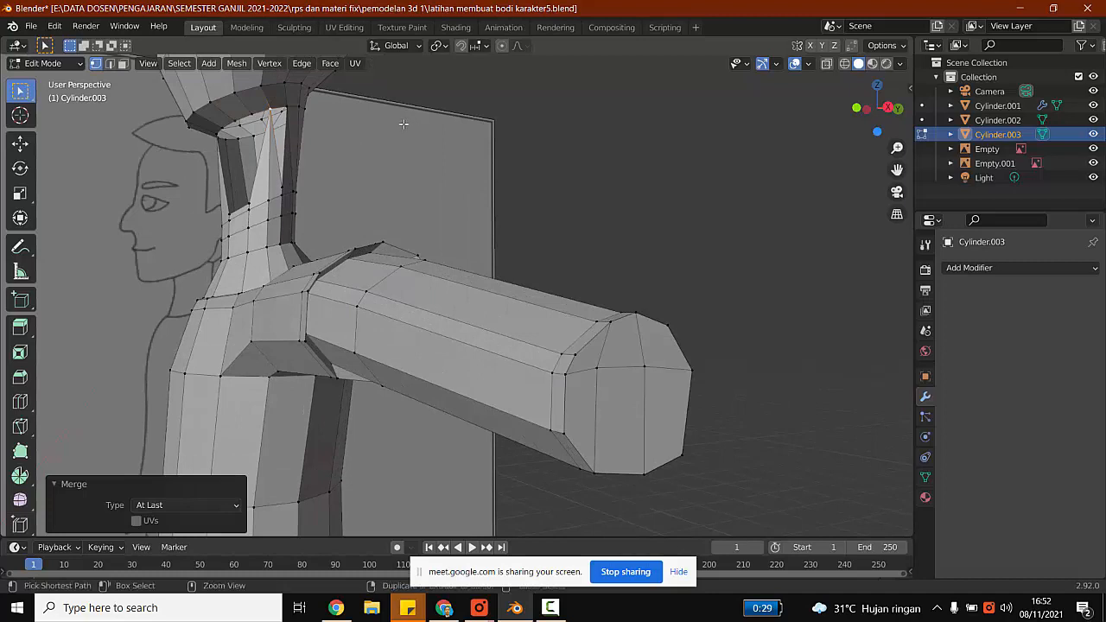
{"action": "key", "text": "ctrl+z"}
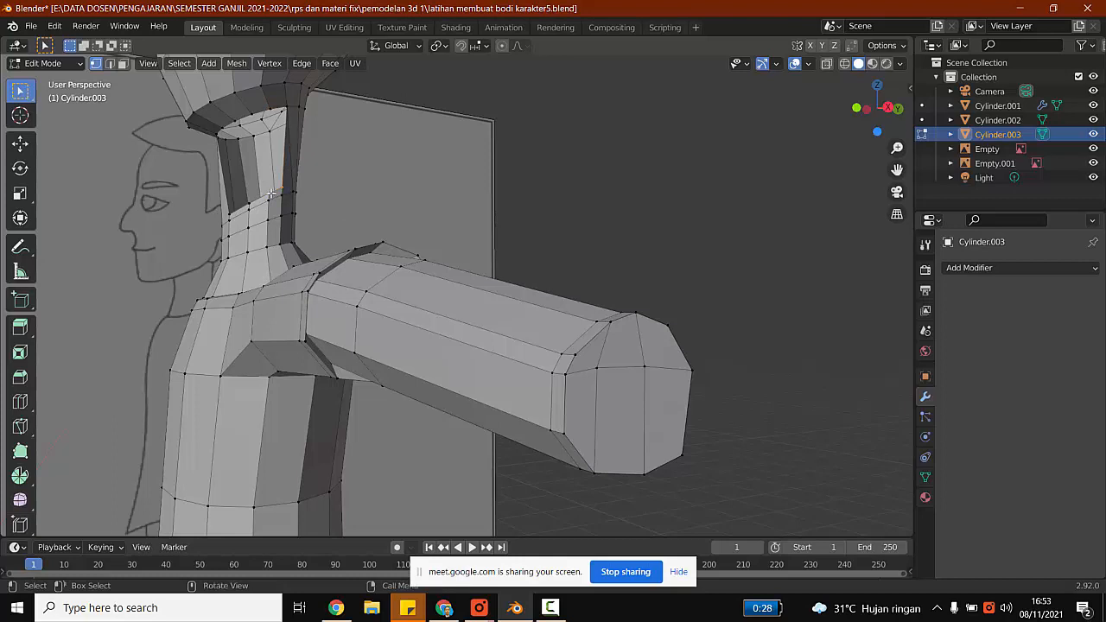
Merge two adjacent neck rim vertices at the side of the gap into one using At Last.
{"action": "right_click", "coordinate": [273, 196]}
{"action": "mouse_move", "coordinate": [293, 302]}
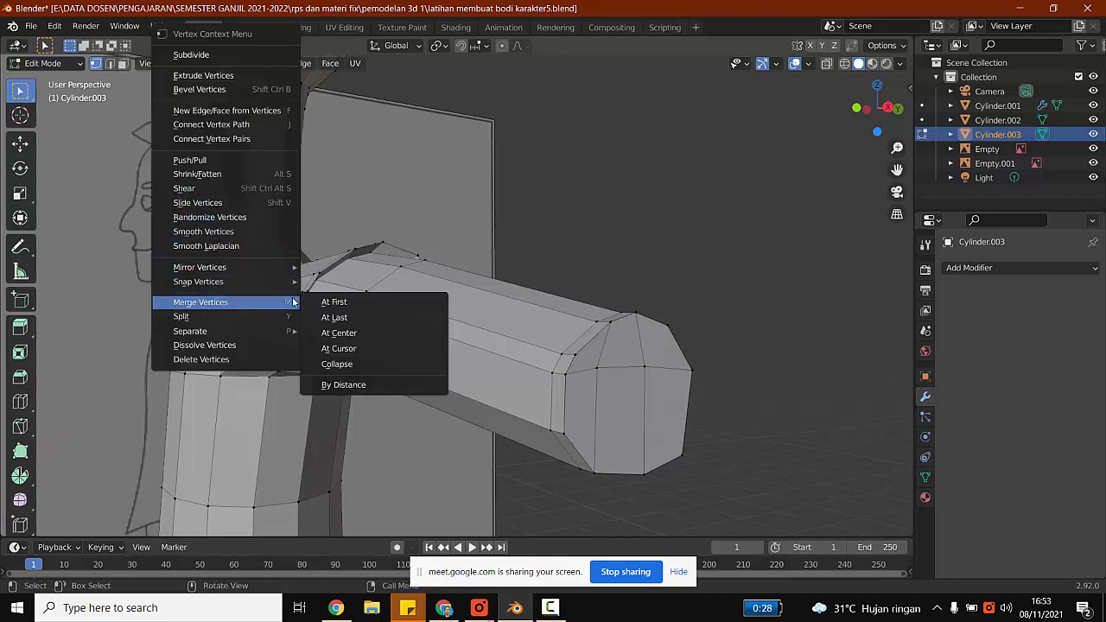
{"action": "left_click", "coordinate": [357, 318]}
Try to merge the combined side rim vertex onto the head opening vertex above it using At Last, and undo the merge.
{"action": "left_click", "coordinate": [269, 196]}
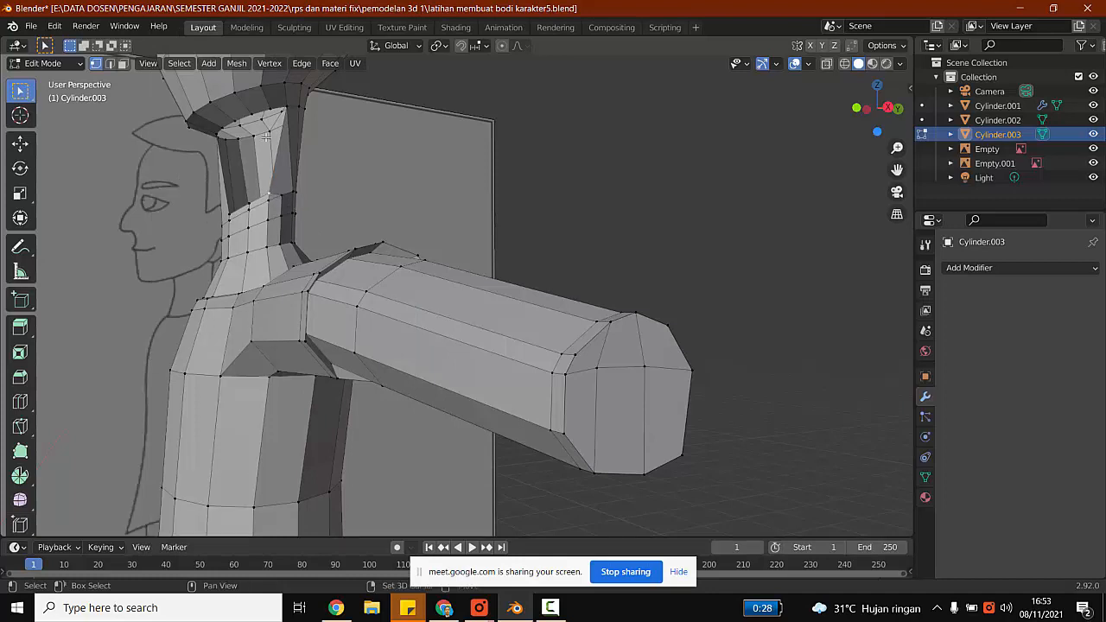
{"action": "right_click", "coordinate": [270, 108]}
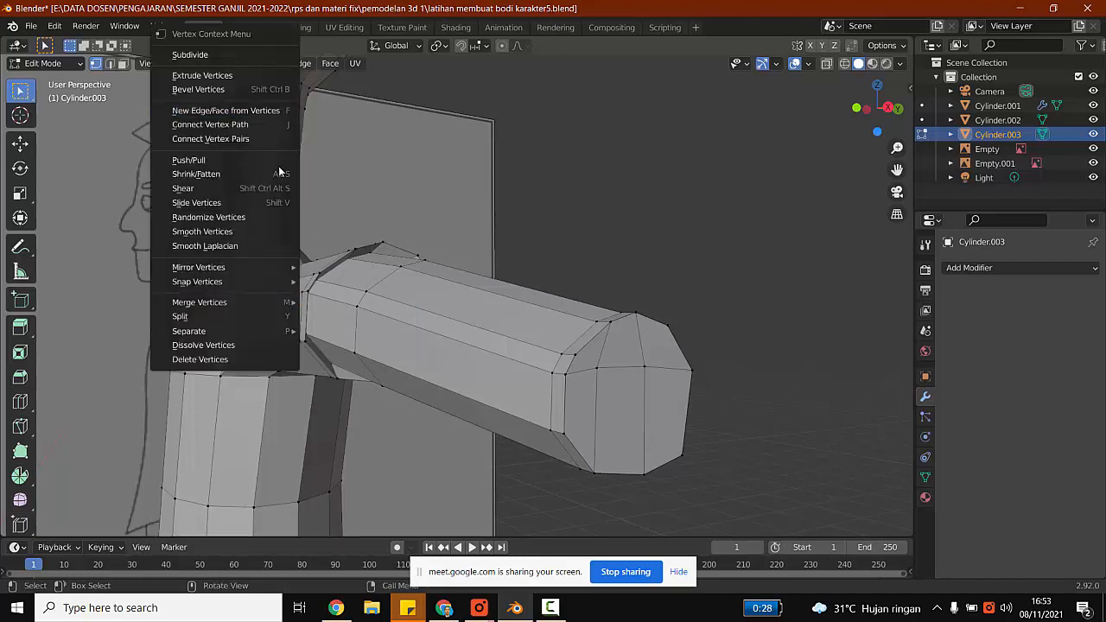
{"action": "mouse_move", "coordinate": [276, 305]}
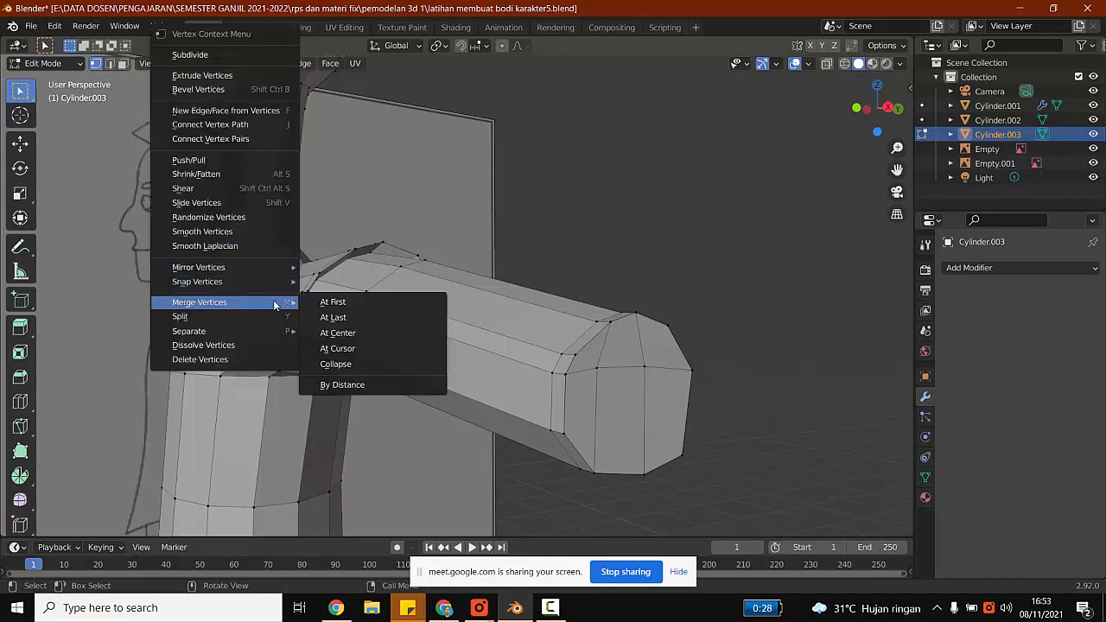
{"action": "left_click", "coordinate": [343, 319]}
{"action": "middle_click_drag", "start_coordinate": [363, 247], "coordinate": [378, 148]}
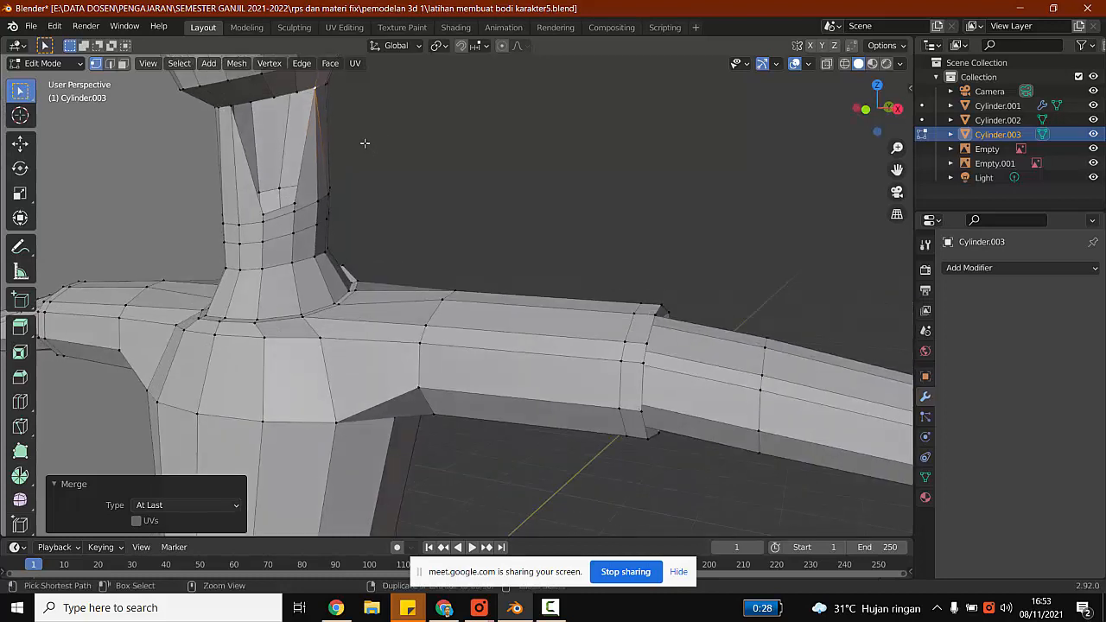
{"action": "left_click", "coordinate": [365, 143]}
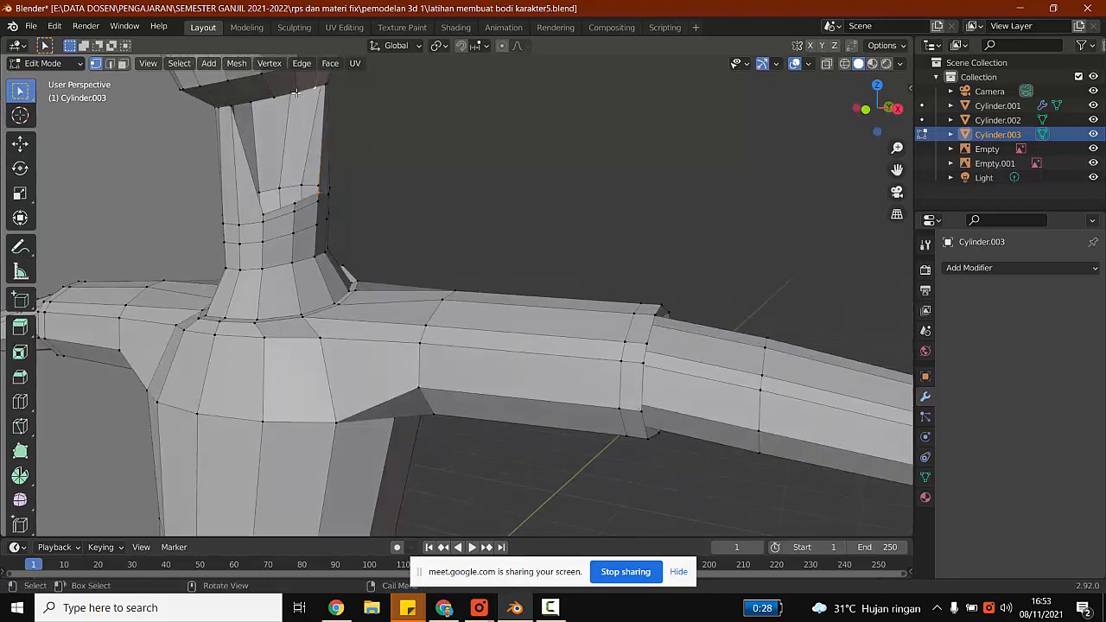
Merge the vertices at the outer corner of the gap onto the corner vertex of the head opening using At Last.
{"action": "left_click", "coordinate": [314, 88], "text": "shift"}
{"action": "right_click", "coordinate": [327, 86]}
{"action": "mouse_move", "coordinate": [320, 302]}
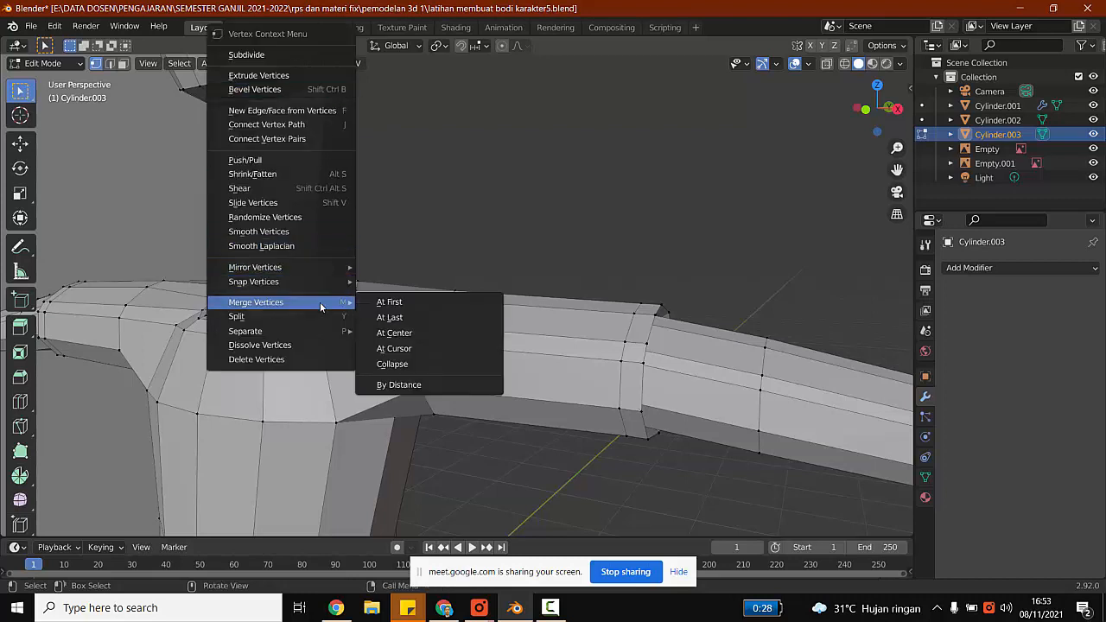
{"action": "left_click", "coordinate": [407, 314]}
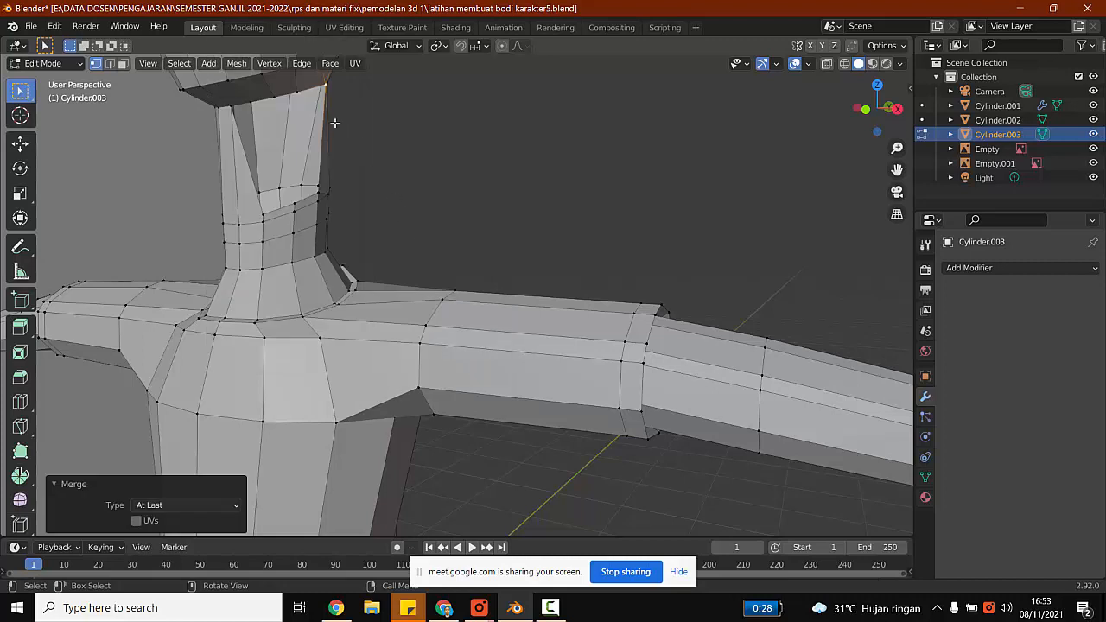
Reduce the head opening above the remaining gap by merging two pairs of adjacent vertices using At Center.
{"action": "left_click", "coordinate": [279, 95]}
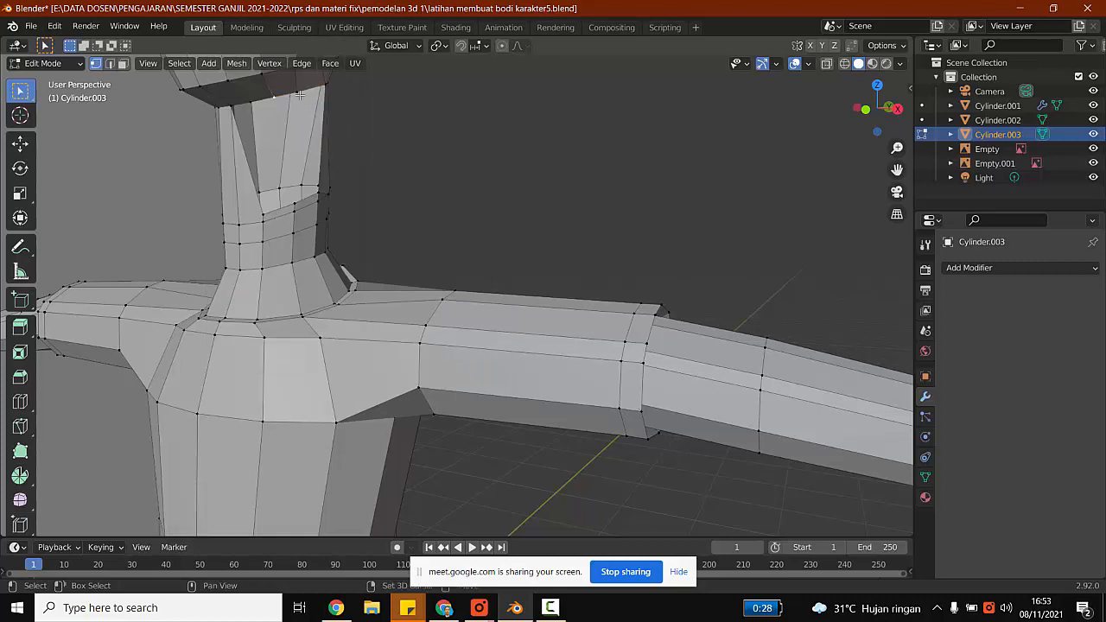
{"action": "right_click", "coordinate": [296, 91]}
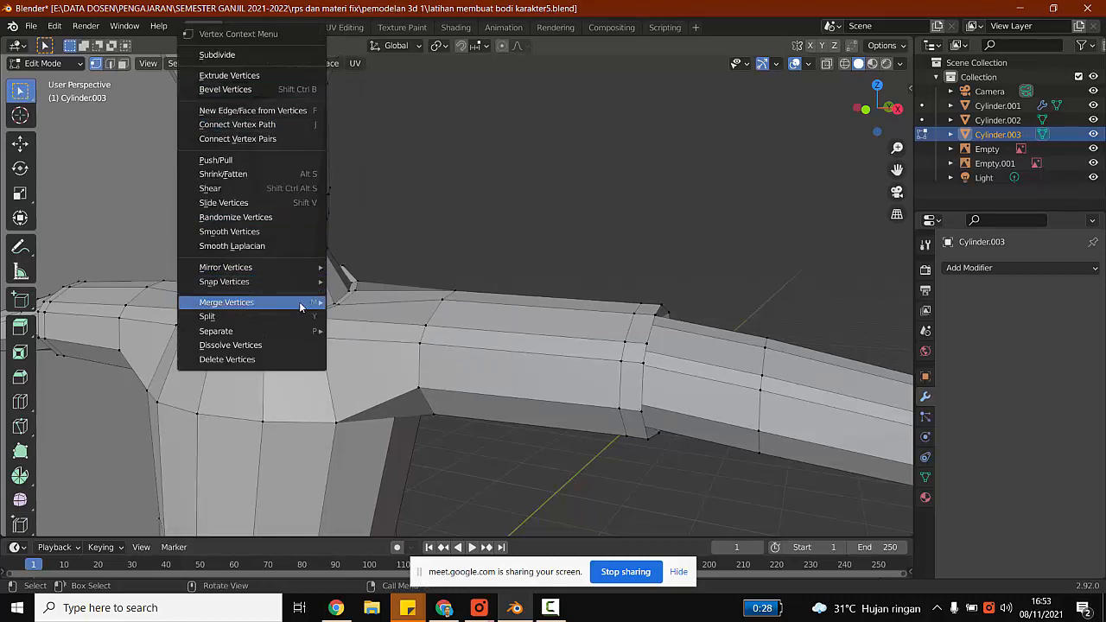
{"action": "mouse_move", "coordinate": [299, 302]}
{"action": "left_click", "coordinate": [380, 333]}
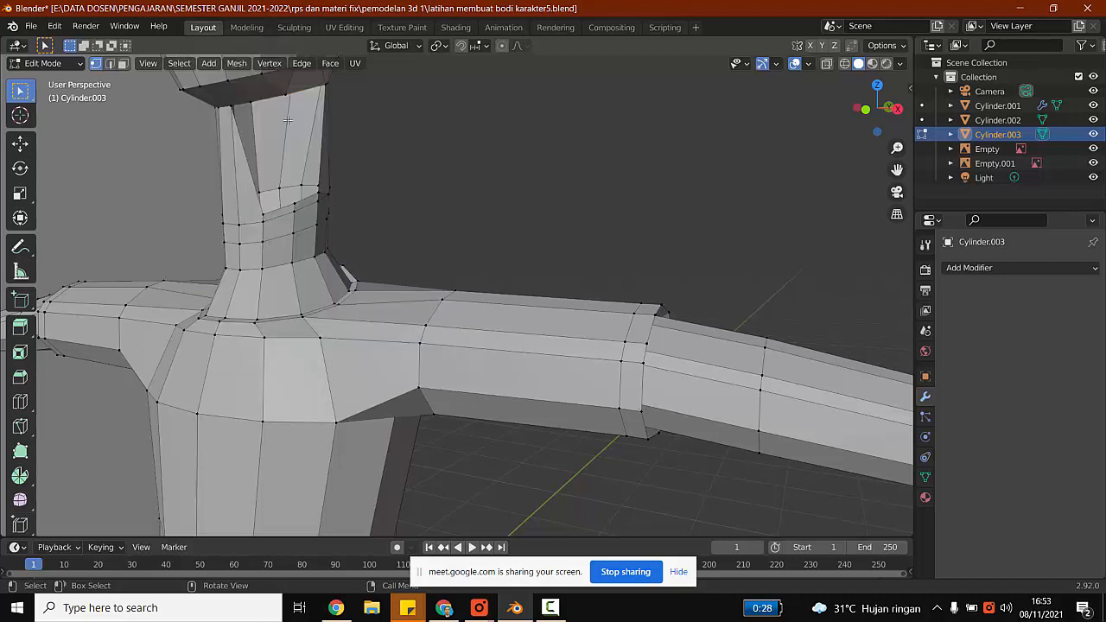
{"action": "right_click", "coordinate": [229, 106]}
{"action": "mouse_move", "coordinate": [241, 307]}
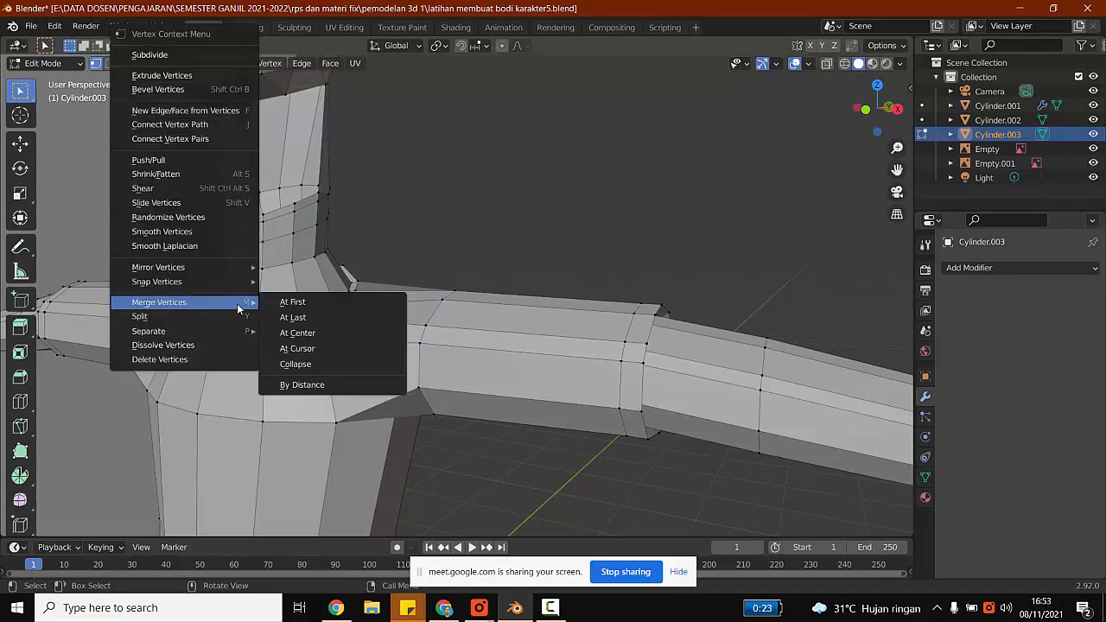
{"action": "left_click", "coordinate": [297, 333]}
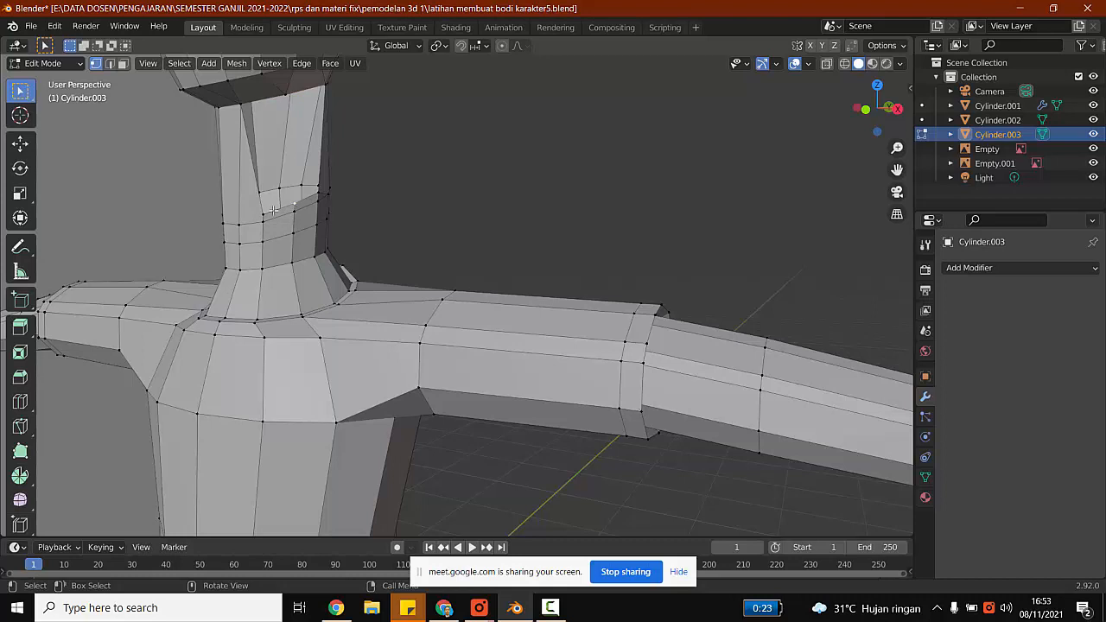
Merge the neck rim vertex at the closed end of the gap onto the first centered head opening vertex using At Last.
{"action": "right_click", "coordinate": [240, 105]}
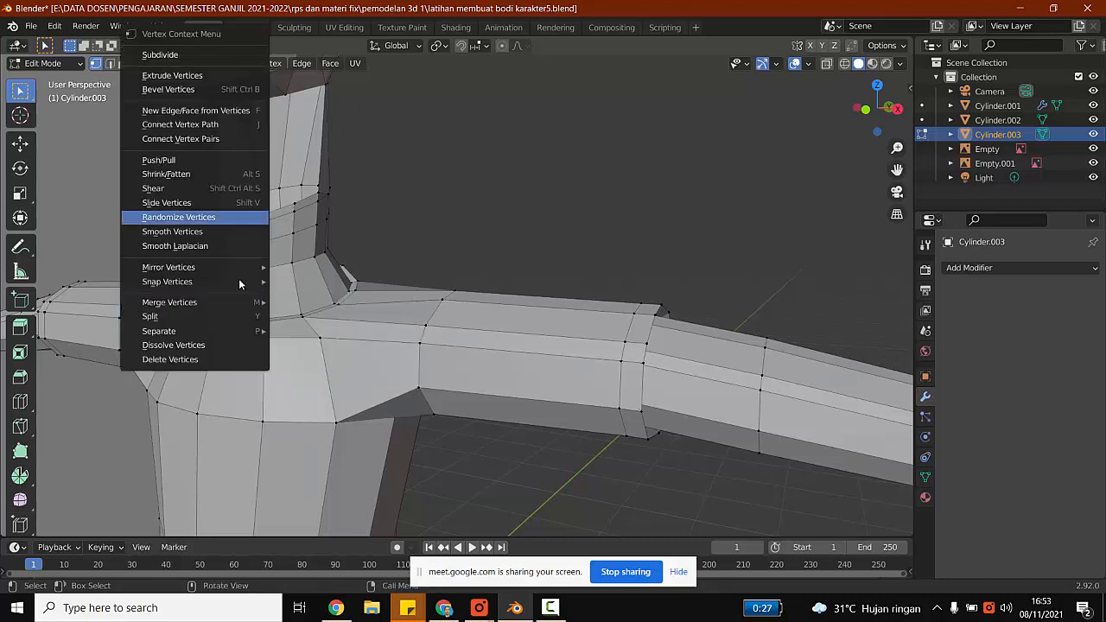
{"action": "mouse_move", "coordinate": [244, 304]}
{"action": "left_click", "coordinate": [302, 317]}
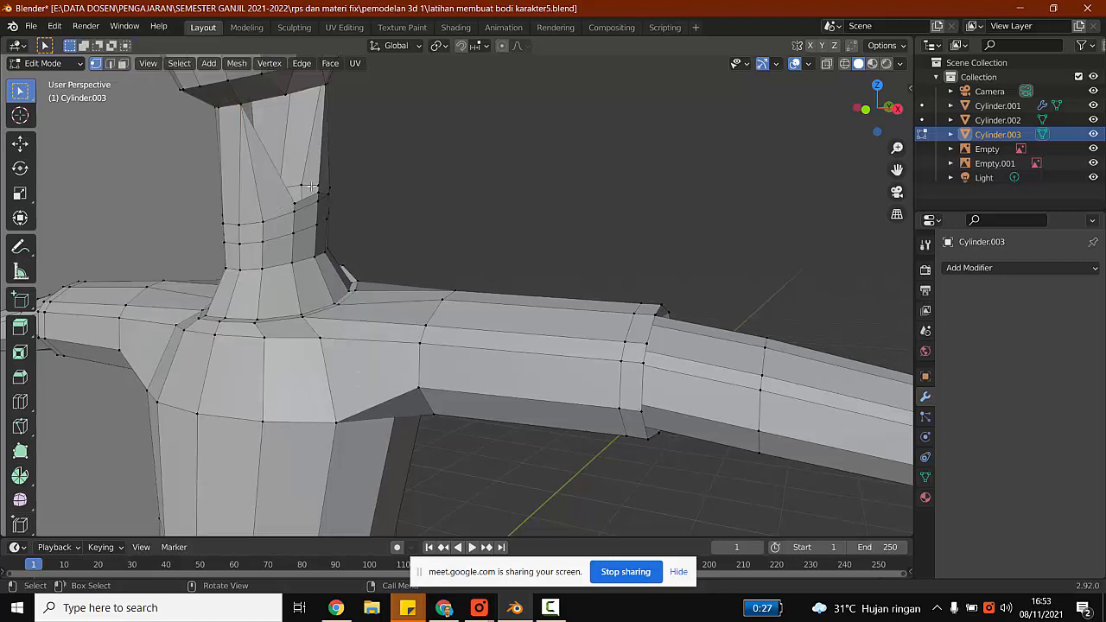
Merge the following neck rim vertex onto the other centered head opening vertex using At Last, and clear the selection.
{"action": "right_click", "coordinate": [284, 96]}
{"action": "mouse_move", "coordinate": [296, 267]}
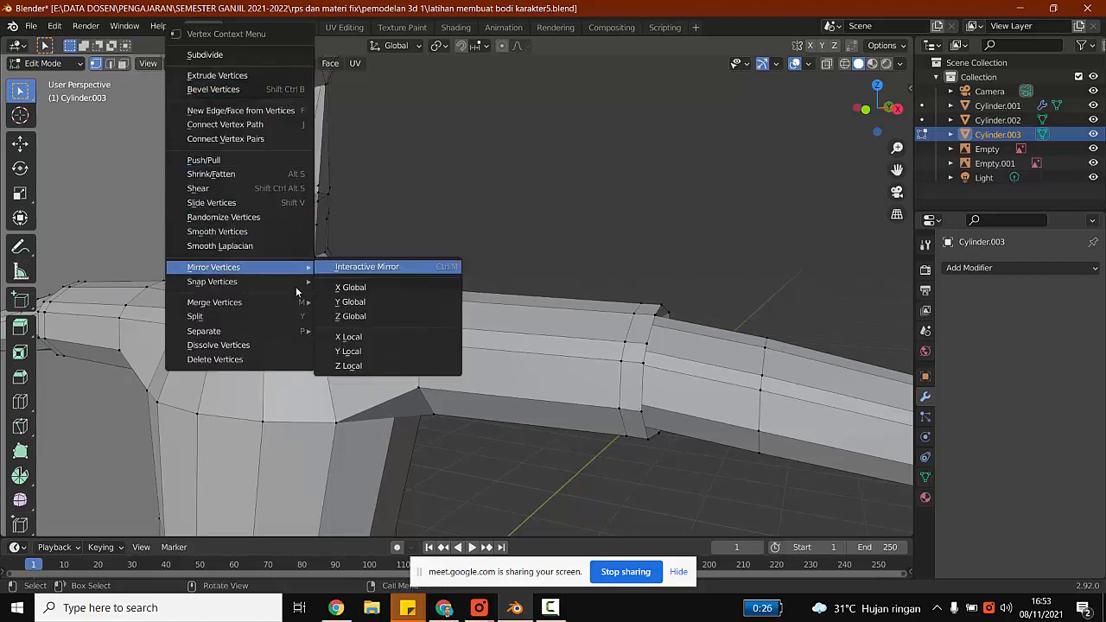
{"action": "mouse_move", "coordinate": [284, 300]}
{"action": "left_click", "coordinate": [353, 317]}
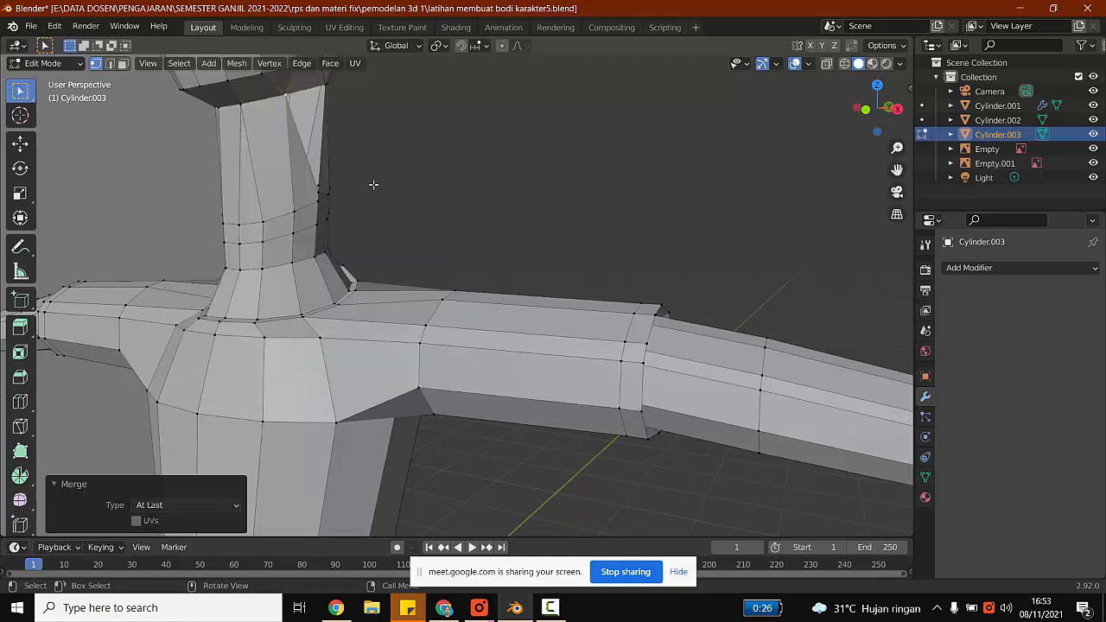
{"action": "key", "text": "alt+a"}
Close the remaining side gap by merging its last neck rim vertex onto the head opening corner vertex using At Last.
{"action": "middle_click_drag", "start_coordinate": [397, 165], "coordinate": [281, 188]}
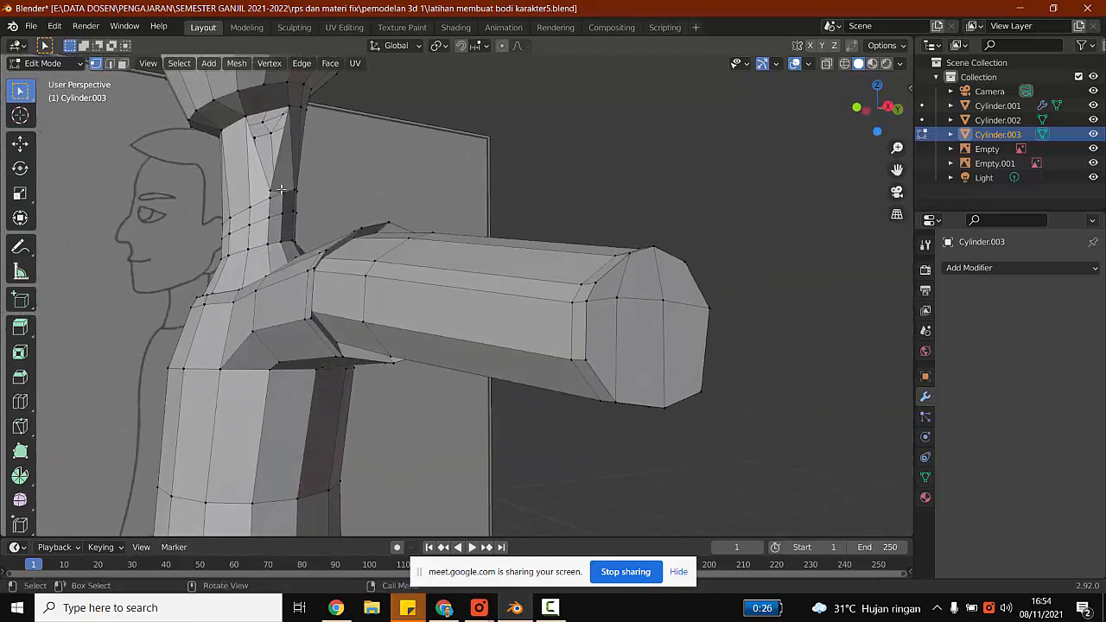
{"action": "left_click", "coordinate": [286, 108], "text": "shift"}
{"action": "right_click", "coordinate": [286, 115]}
{"action": "mouse_move", "coordinate": [283, 271]}
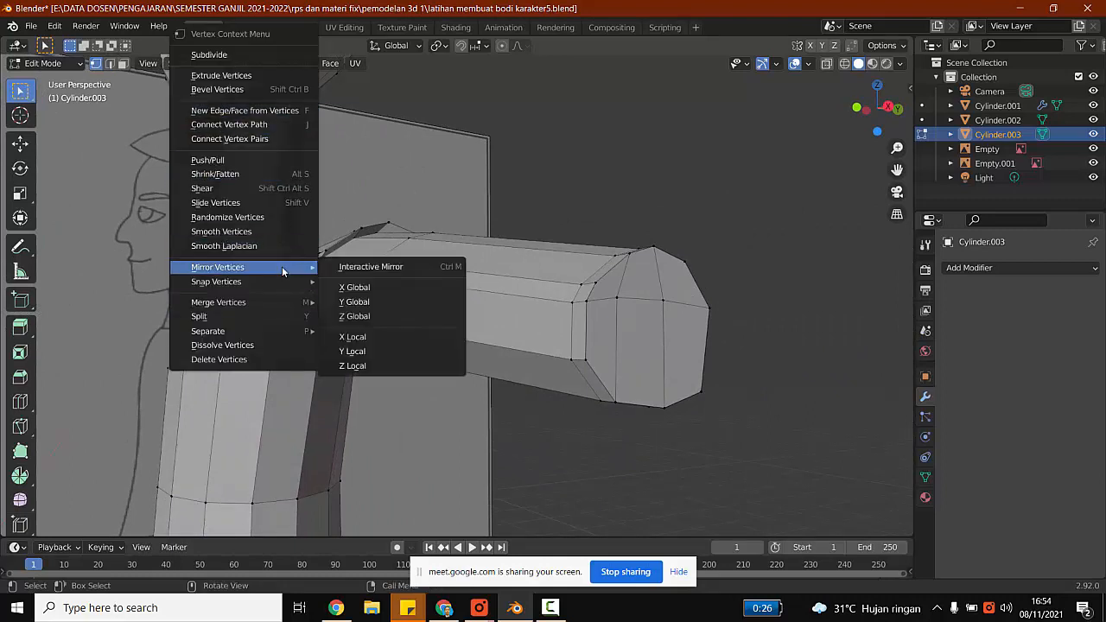
{"action": "mouse_move", "coordinate": [291, 302]}
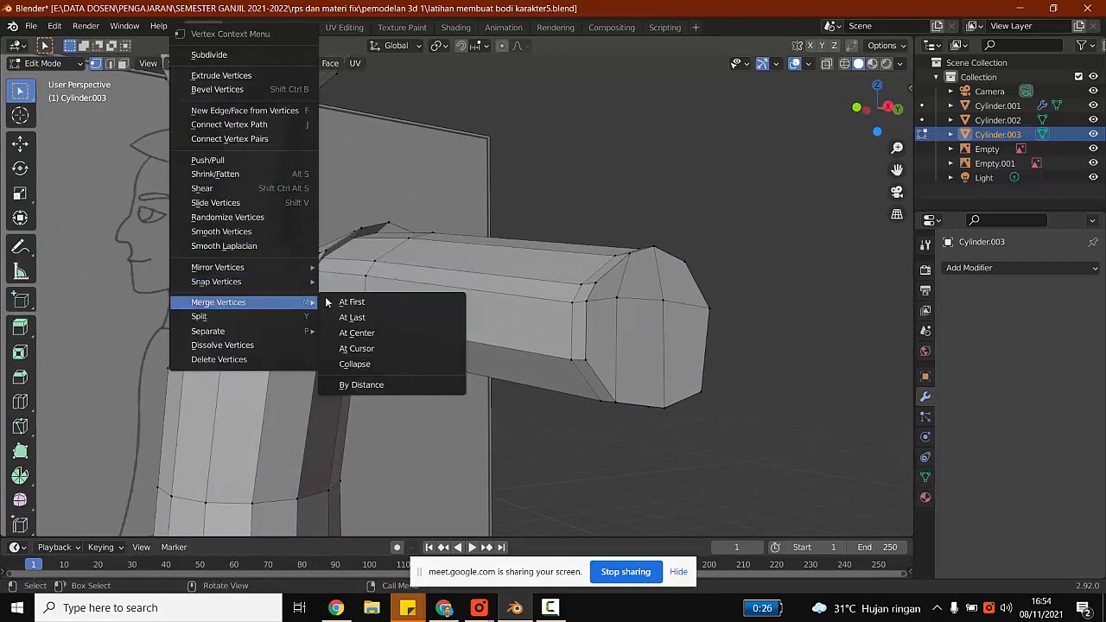
{"action": "left_click", "coordinate": [364, 318]}
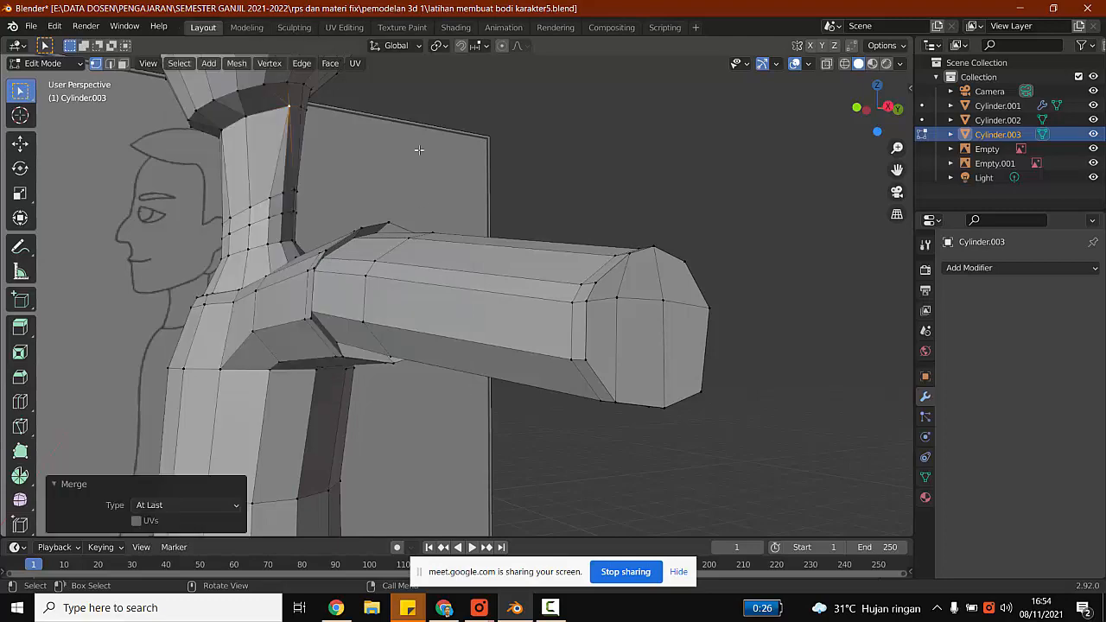
Select all head vertices in wireframe display and lower them about 0.216 m along Z in the right view, then clear the selection.
{"action": "middle_click_drag", "start_coordinate": [387, 212], "coordinate": [565, 216]}
{"action": "scroll", "coordinate": [472, 251], "scroll_direction": "down", "scroll_amount": 5}
{"action": "scroll", "coordinate": [534, 211], "scroll_direction": "down", "scroll_amount": 4}
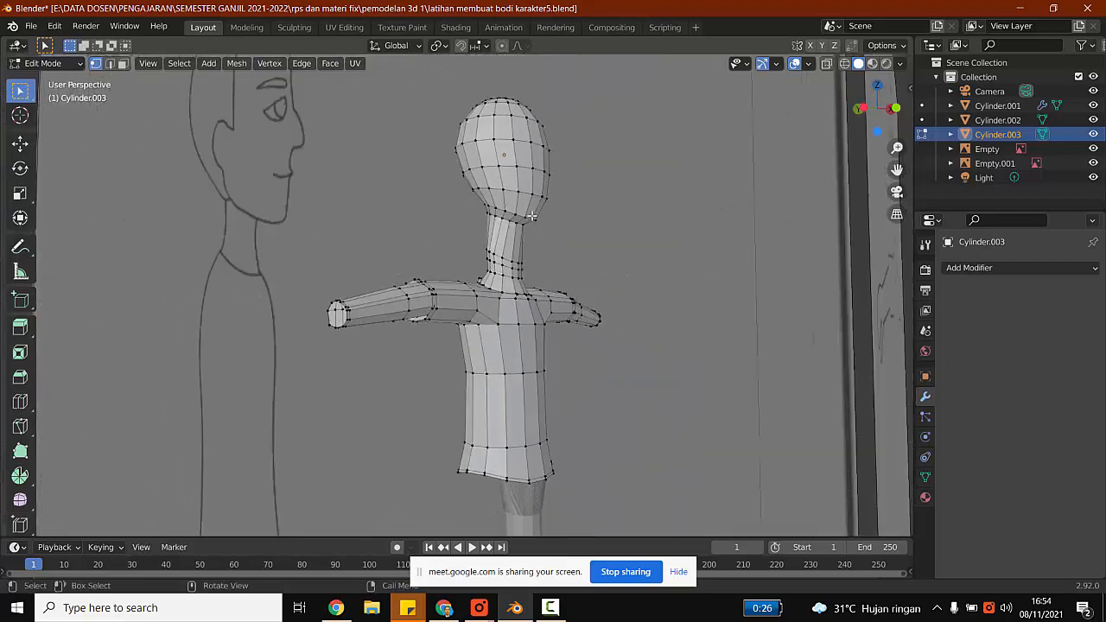
{"action": "left_click", "coordinate": [844, 63]}
{"action": "left_click_drag", "start_coordinate": [595, 97], "coordinate": [418, 242]}
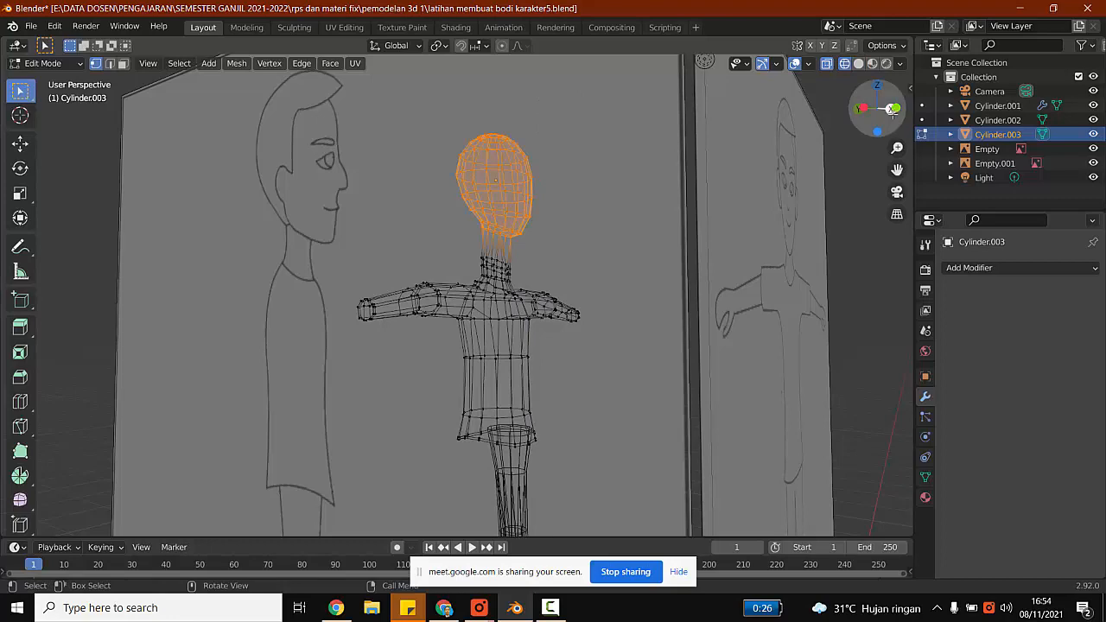
{"action": "left_click", "coordinate": [890, 110]}
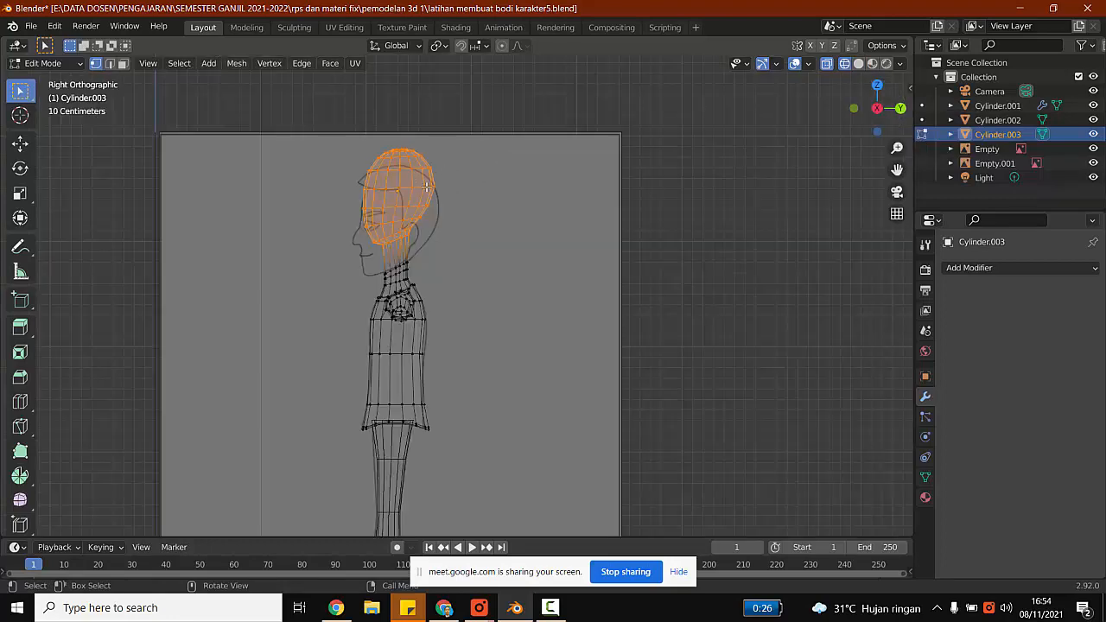
{"action": "scroll", "coordinate": [330, 189], "scroll_direction": "up", "scroll_amount": 2}
{"action": "left_click", "coordinate": [18, 143]}
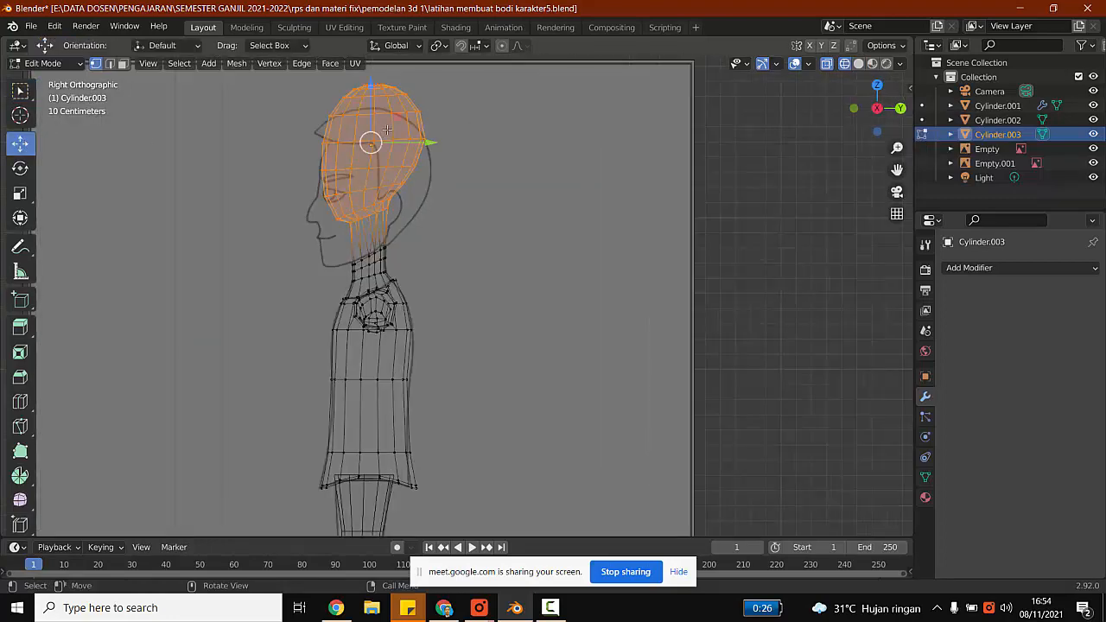
{"action": "left_click_drag", "start_coordinate": [370, 97], "coordinate": [328, 132]}
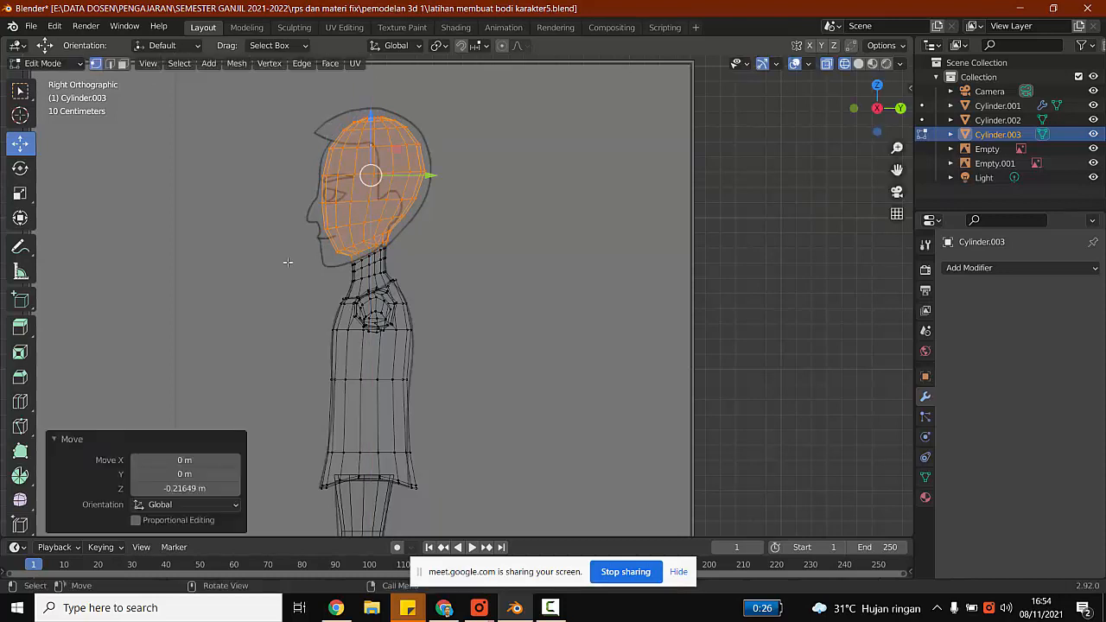
{"action": "left_click", "coordinate": [295, 258]}
{"action": "scroll", "coordinate": [492, 200], "scroll_direction": "up", "scroll_amount": 2}
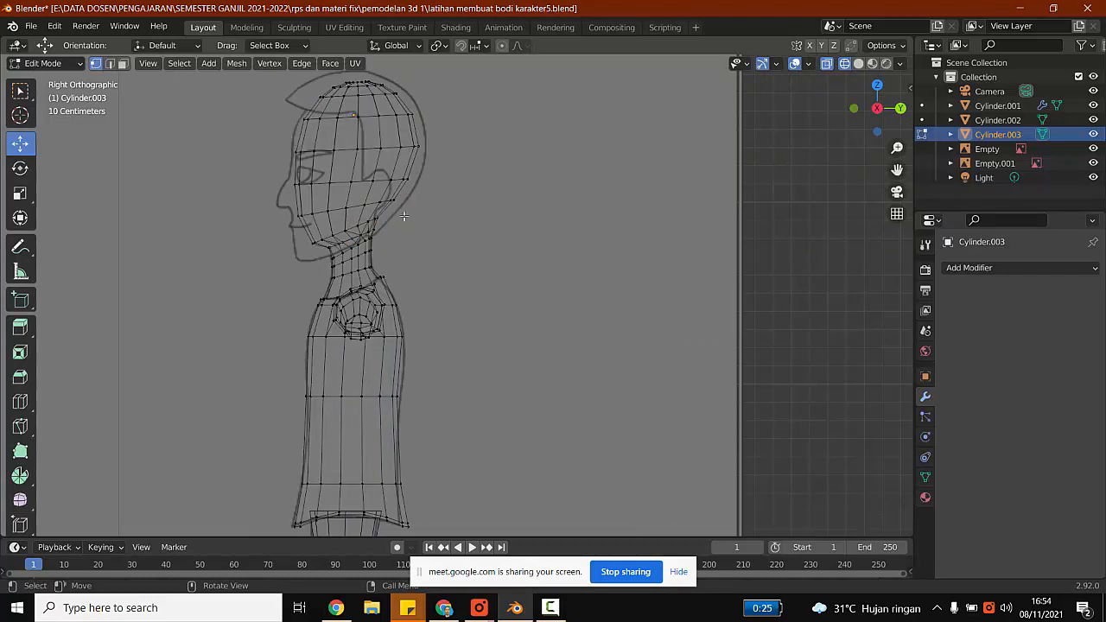
Try selecting the head and upper neck vertices with Select Lasso, and clear the selection.
{"action": "scroll", "coordinate": [412, 174], "scroll_direction": "down", "scroll_amount": 1}
{"action": "key", "text": "b"}
{"action": "left_click_drag", "start_coordinate": [279, 106], "coordinate": [236, 183]}
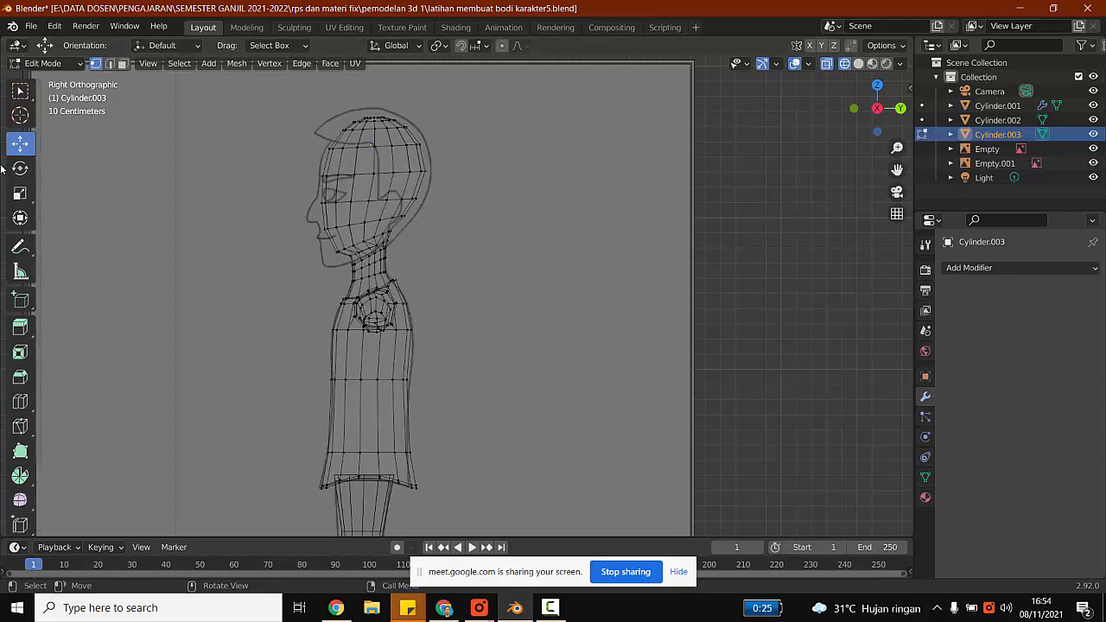
{"action": "left_click", "coordinate": [20, 90]}
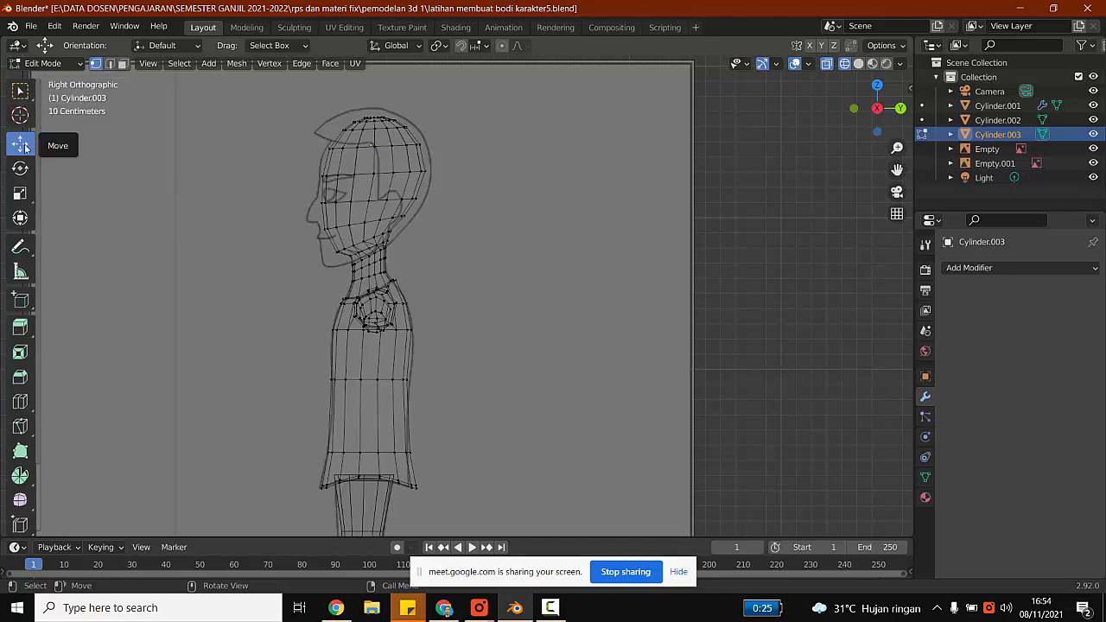
{"action": "left_click", "coordinate": [20, 90]}
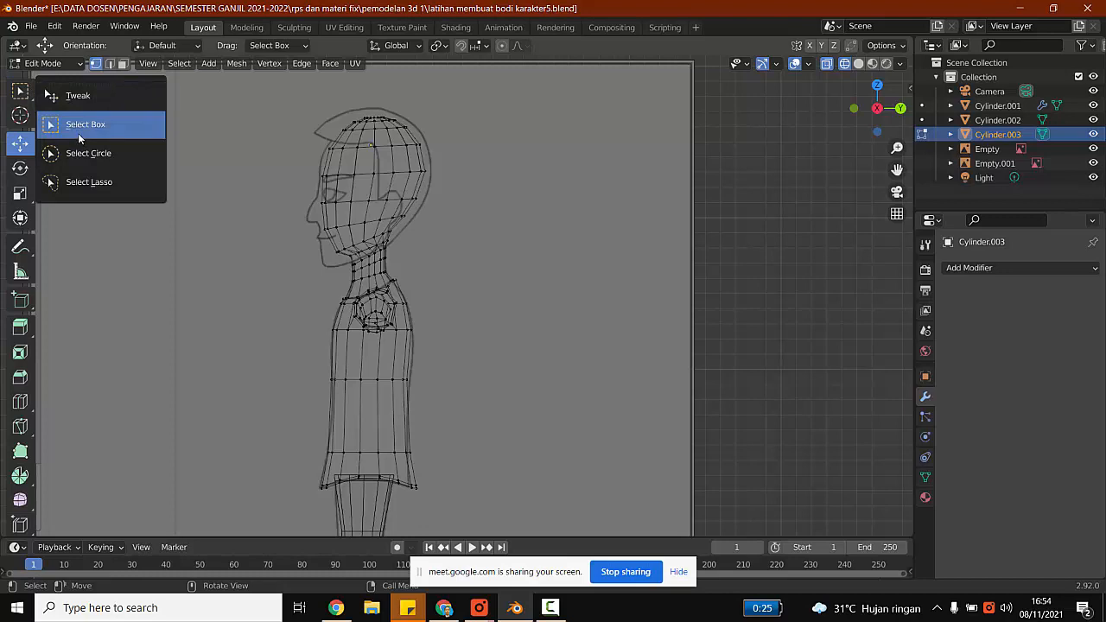
{"action": "left_click", "coordinate": [81, 184]}
{"action": "mouse_move", "coordinate": [264, 128]}
{"action": "left_mouse_down"}
{"action": "mouse_move", "coordinate": [459, 140]}
{"action": "mouse_move", "coordinate": [452, 213]}
{"action": "mouse_move", "coordinate": [410, 254]}
{"action": "mouse_move", "coordinate": [343, 278]}
{"action": "mouse_move", "coordinate": [312, 246]}
{"action": "left_mouse_up"}
{"action": "scroll", "coordinate": [358, 172], "scroll_direction": "up", "scroll_amount": 2}
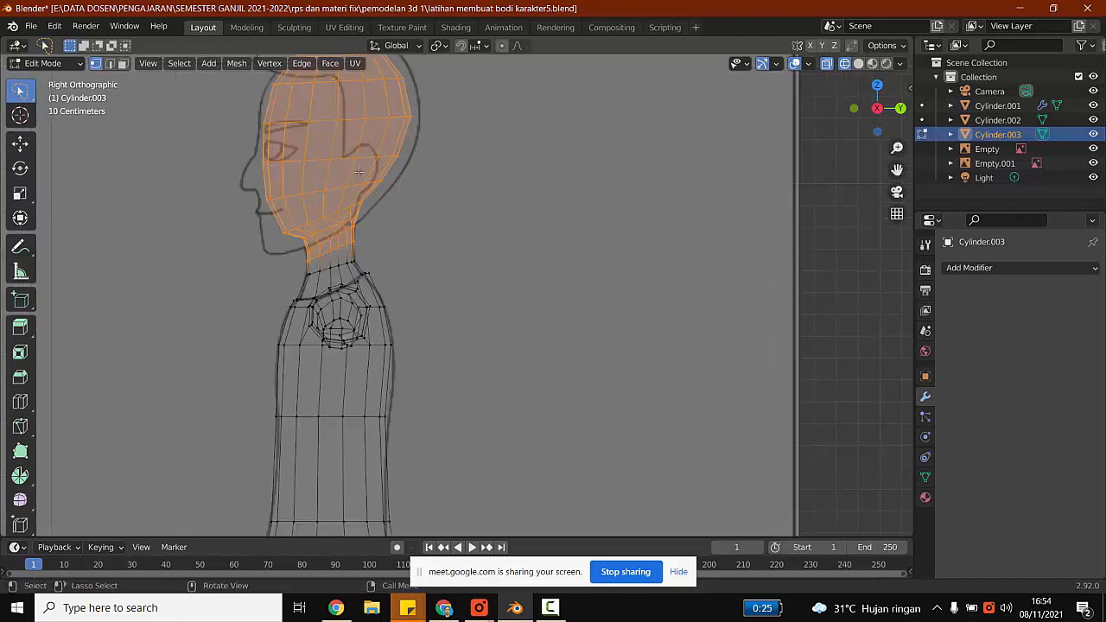
{"action": "left_click", "coordinate": [19, 145]}
{"action": "scroll", "coordinate": [336, 174], "scroll_direction": "down", "scroll_amount": 1}
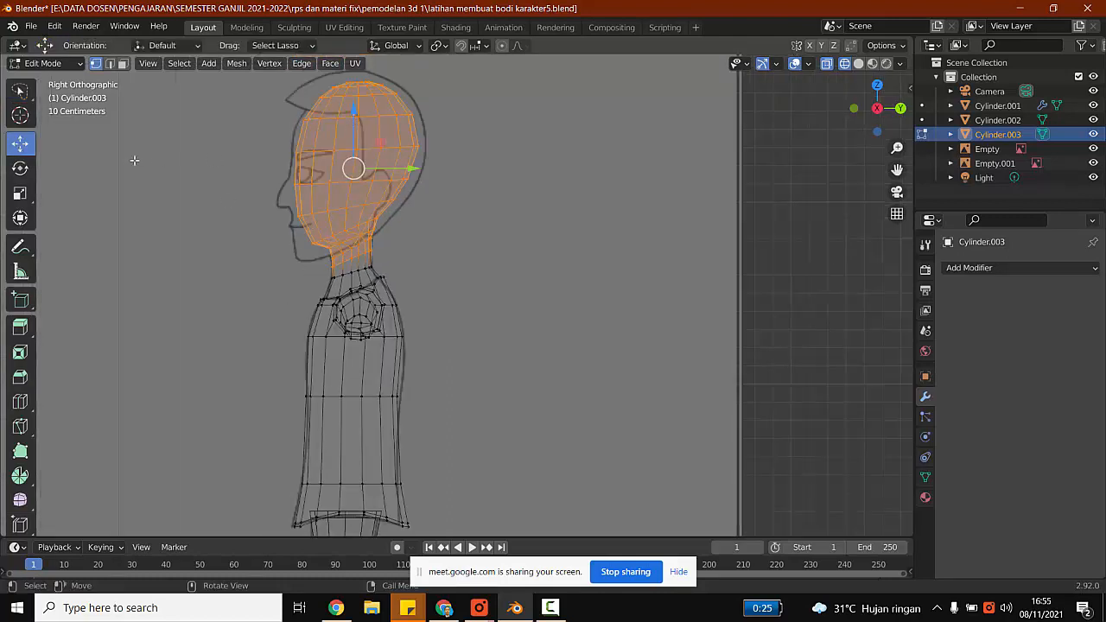
{"action": "left_click", "coordinate": [168, 151]}
{"action": "scroll", "coordinate": [279, 107], "scroll_direction": "down", "scroll_amount": 1}
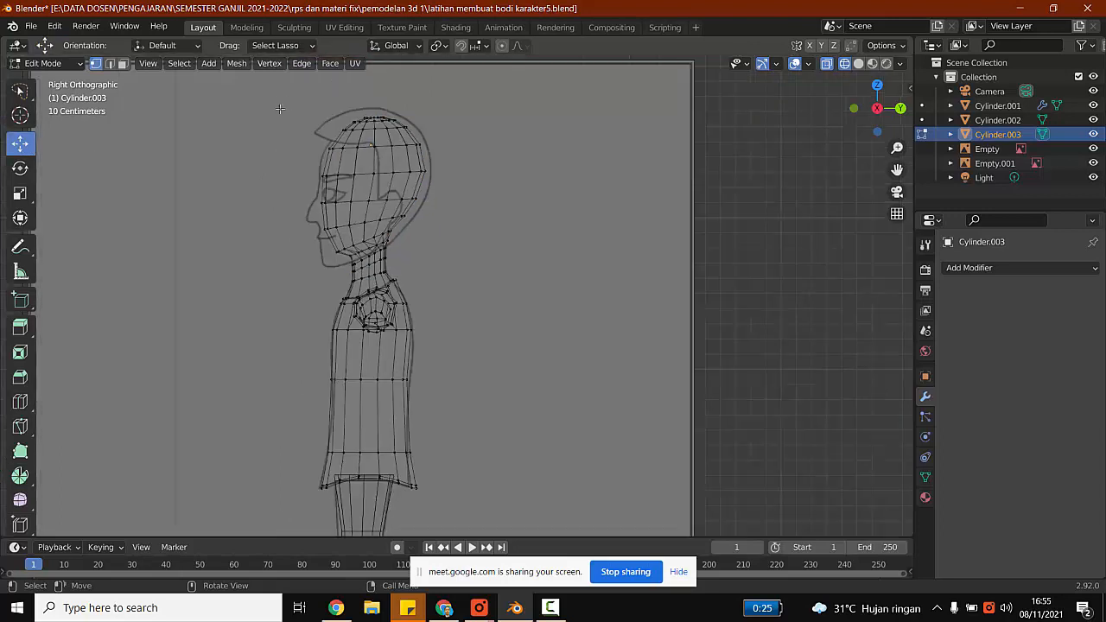
Try selecting the head by lasso with the Move tool active, repeat it with Select Box, and clear each selection.
{"action": "mouse_move", "coordinate": [279, 108]}
{"action": "left_mouse_down"}
{"action": "mouse_move", "coordinate": [372, 125]}
{"action": "mouse_move", "coordinate": [366, 264]}
{"action": "mouse_move", "coordinate": [302, 173]}
{"action": "mouse_move", "coordinate": [281, 110]}
{"action": "left_mouse_up"}
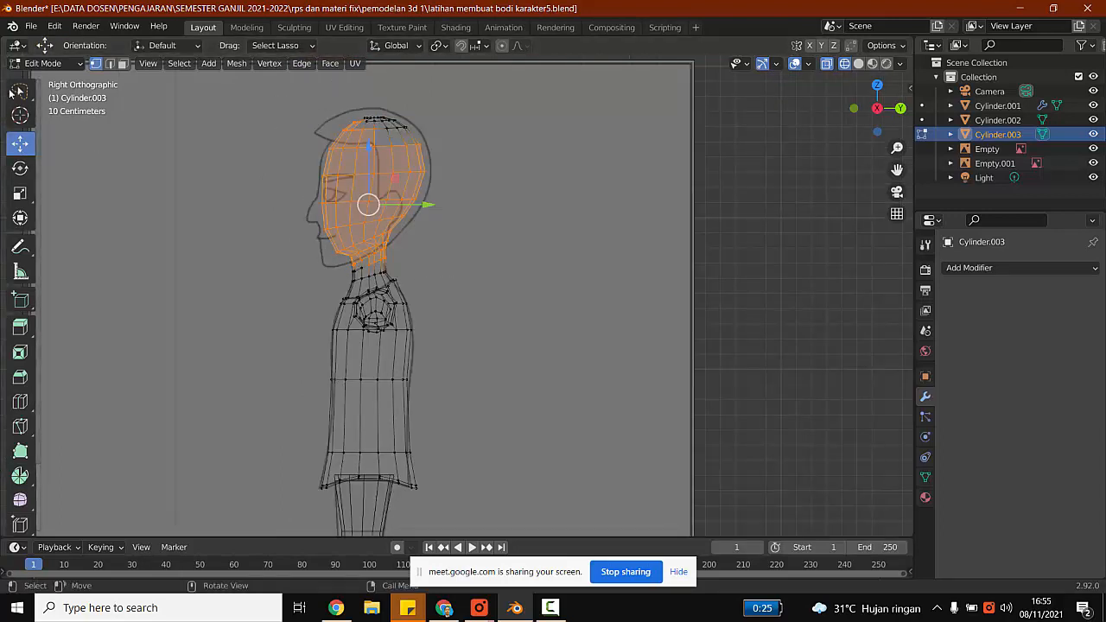
{"action": "left_click_drag", "start_coordinate": [12, 90], "coordinate": [78, 130]}
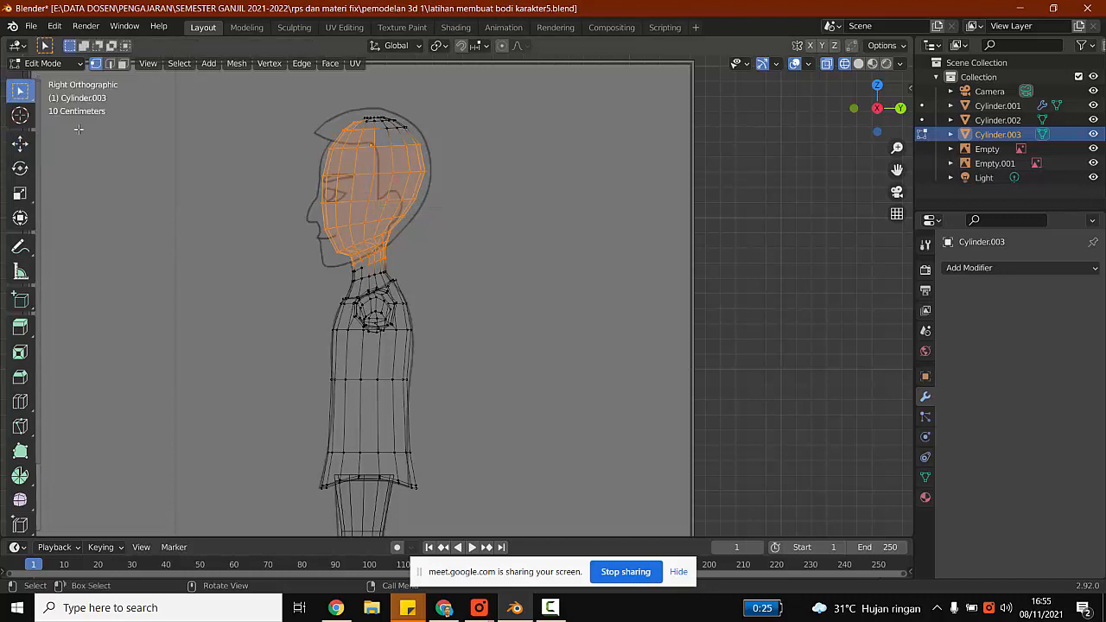
{"action": "left_click", "coordinate": [21, 143]}
{"action": "left_click", "coordinate": [242, 121]}
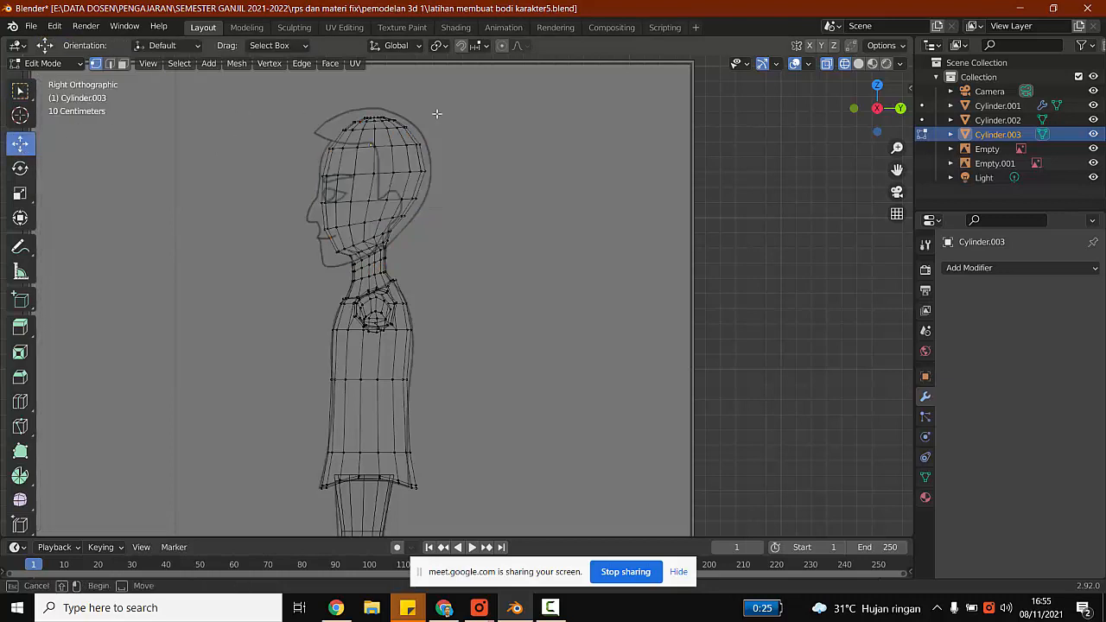
{"action": "left_click_drag", "start_coordinate": [232, 108], "coordinate": [441, 265]}
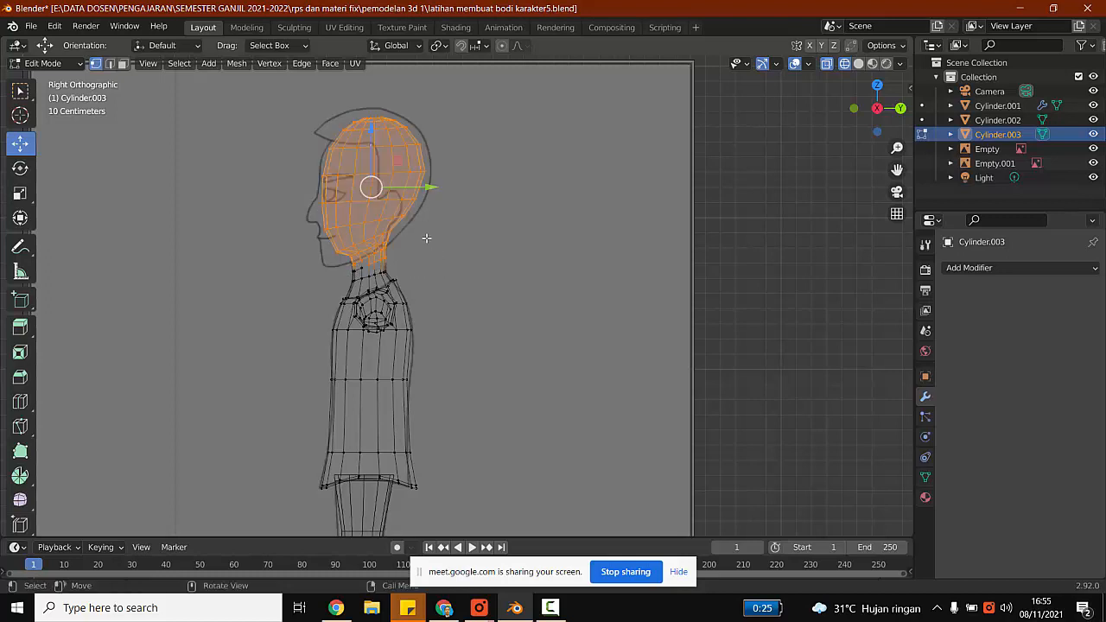
{"action": "scroll", "coordinate": [427, 216], "scroll_direction": "up", "scroll_amount": 1}
{"action": "left_click_drag", "start_coordinate": [261, 241], "coordinate": [354, 270]}
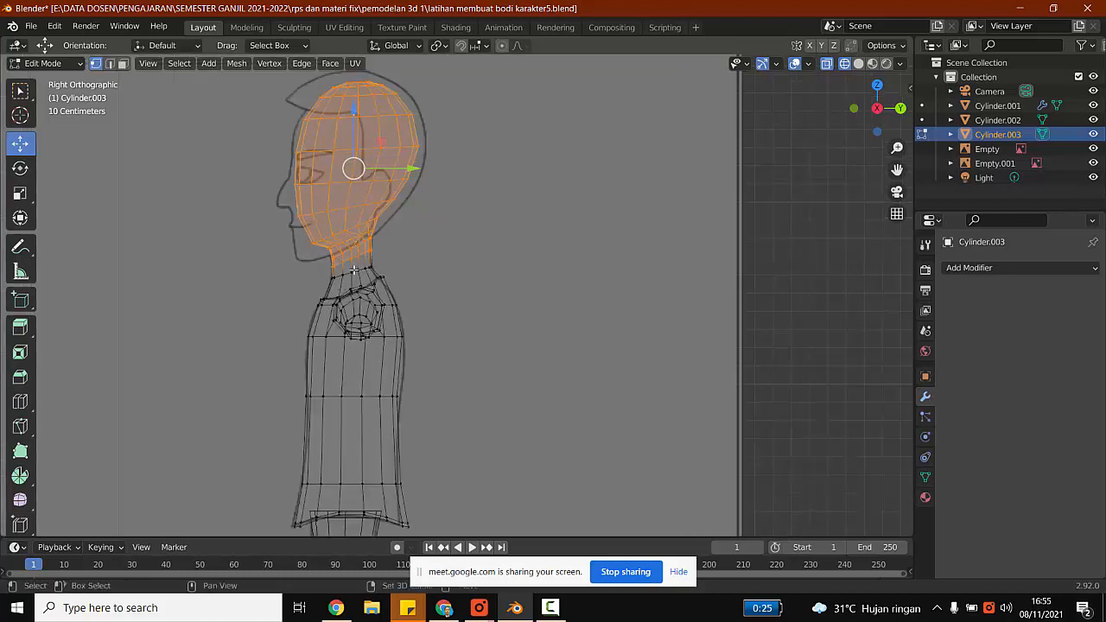
{"action": "left_click", "coordinate": [447, 210]}
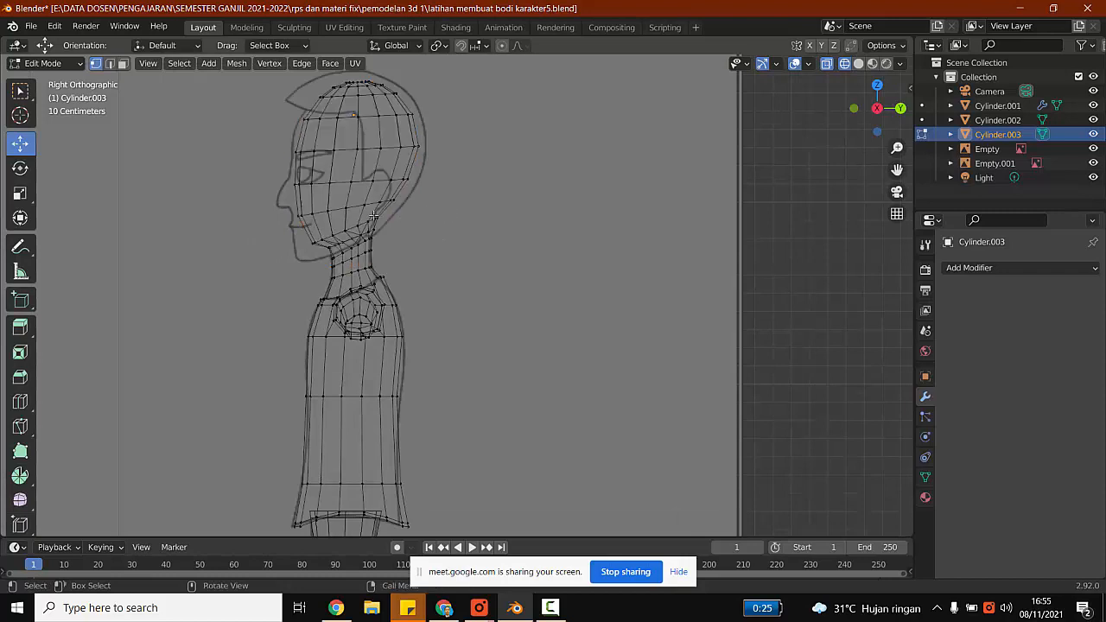
Lasso-select the head and upper neck vertices, lower them slightly along Z against the side reference, and clear the selection.
{"action": "mouse_move", "coordinate": [24, 96]}
{"action": "left_mouse_down"}
{"action": "mouse_move", "coordinate": [49, 103]}
{"action": "mouse_move", "coordinate": [67, 152]}
{"action": "mouse_move", "coordinate": [31, 97]}
{"action": "mouse_move", "coordinate": [67, 180]}
{"action": "left_mouse_up"}
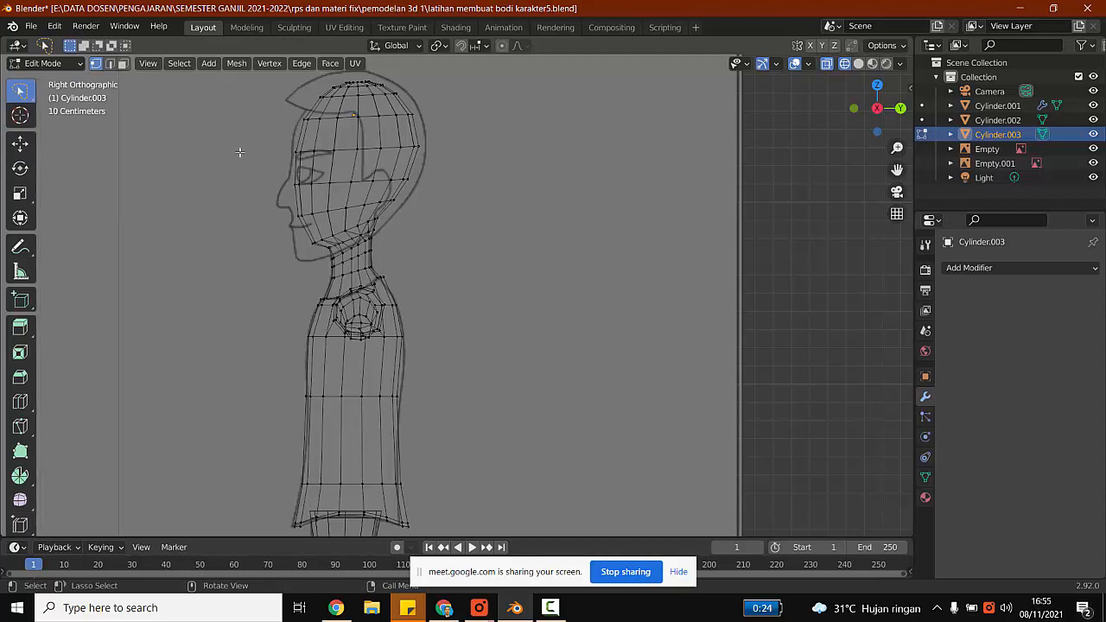
{"action": "mouse_move", "coordinate": [240, 152]}
{"action": "left_mouse_down"}
{"action": "mouse_move", "coordinate": [344, 68]}
{"action": "mouse_move", "coordinate": [443, 146]}
{"action": "mouse_move", "coordinate": [427, 209]}
{"action": "mouse_move", "coordinate": [389, 249]}
{"action": "mouse_move", "coordinate": [342, 268]}
{"action": "mouse_move", "coordinate": [312, 262]}
{"action": "mouse_move", "coordinate": [281, 212]}
{"action": "left_mouse_up"}
{"action": "left_click", "coordinate": [20, 143]}
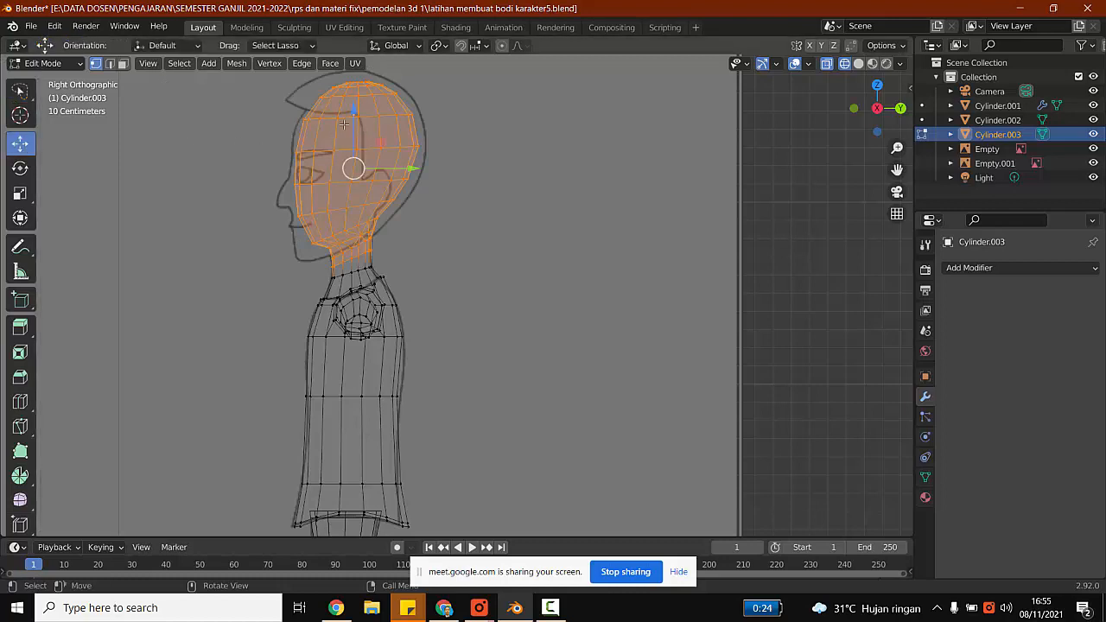
{"action": "left_click_drag", "start_coordinate": [354, 112], "coordinate": [354, 125]}
{"action": "left_click_drag", "start_coordinate": [353, 118], "coordinate": [353, 122]}
{"action": "left_click", "coordinate": [466, 191]}
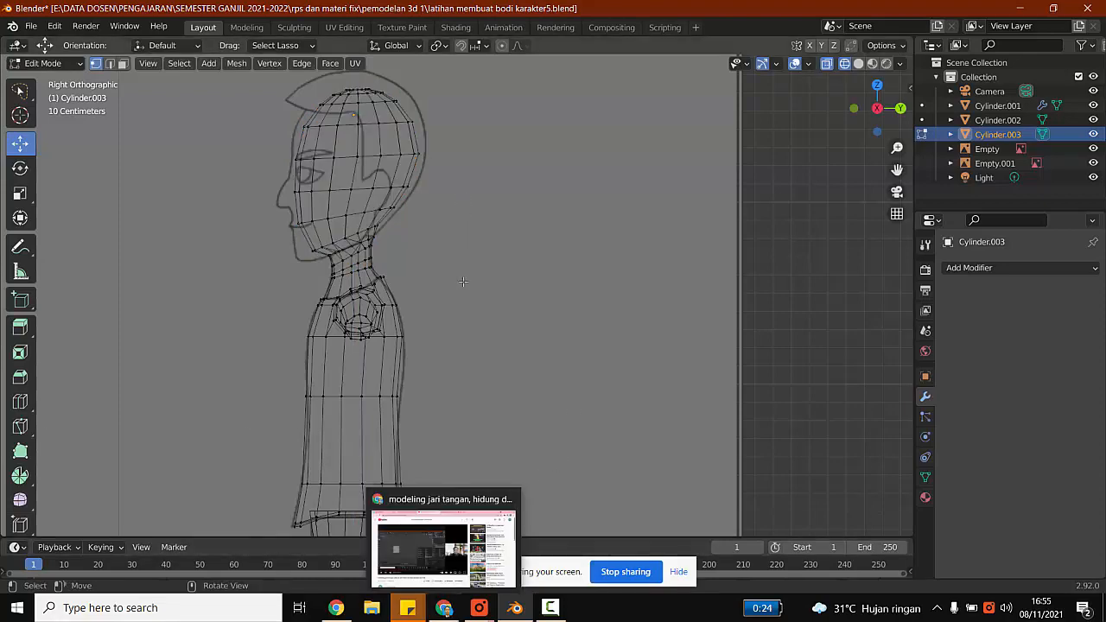
{"action": "scroll", "coordinate": [346, 188], "scroll_direction": "up", "scroll_amount": 2}
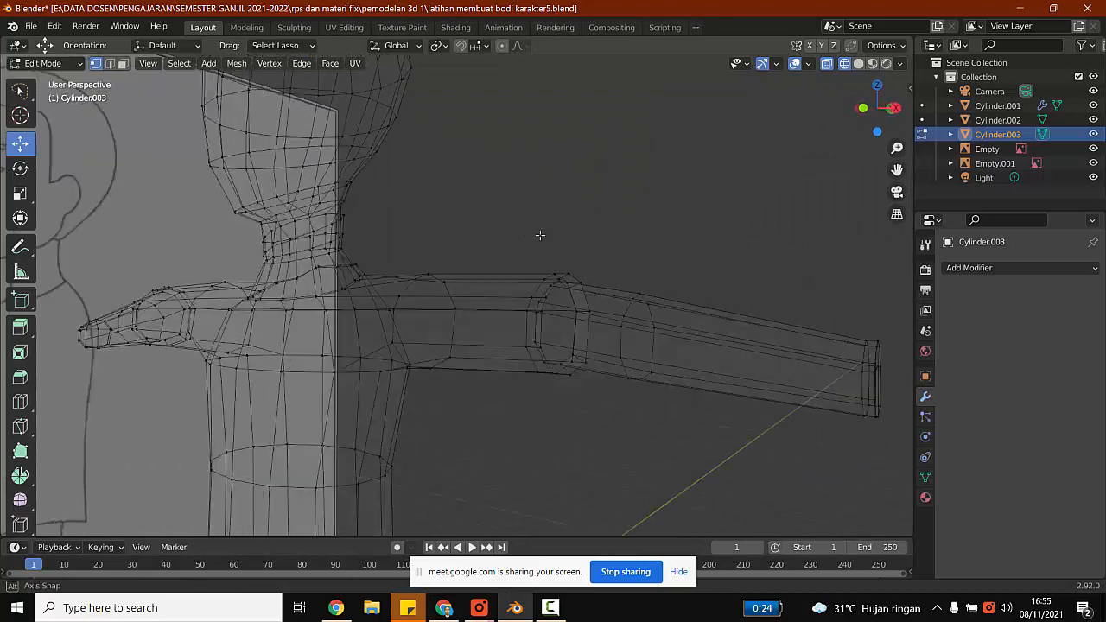
{"action": "scroll", "coordinate": [466, 234], "scroll_direction": "down", "scroll_amount": 3}
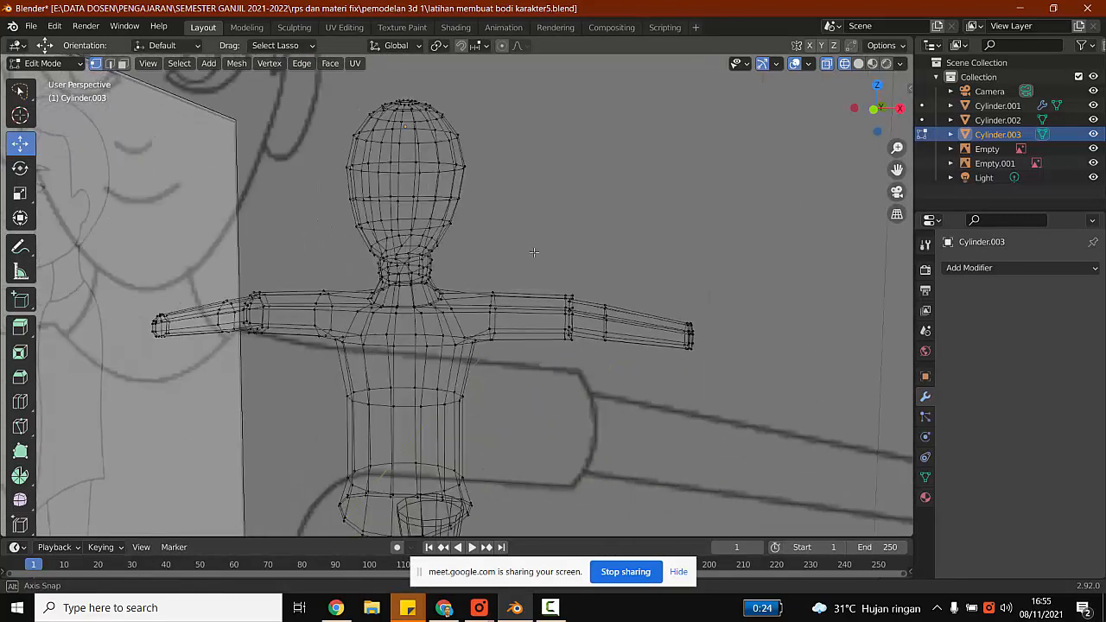